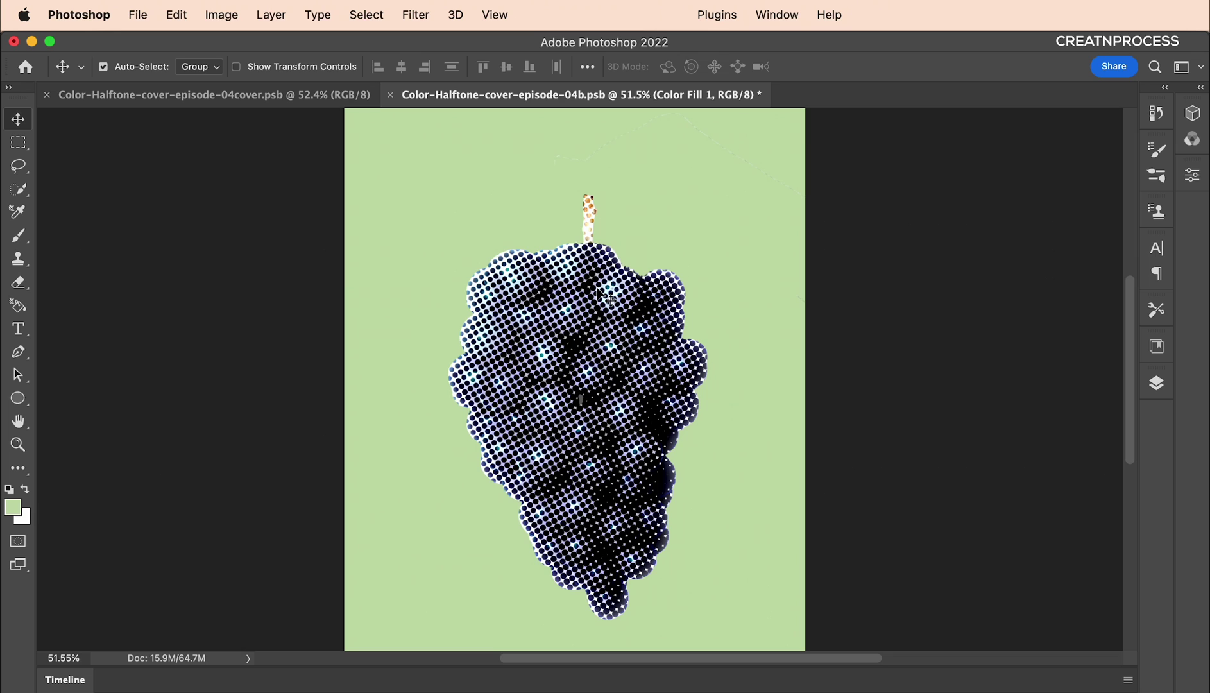
- Hide and reshow the halftone layers to check the Color Fill 1 underneath
scroll(599, 295, up, 2)
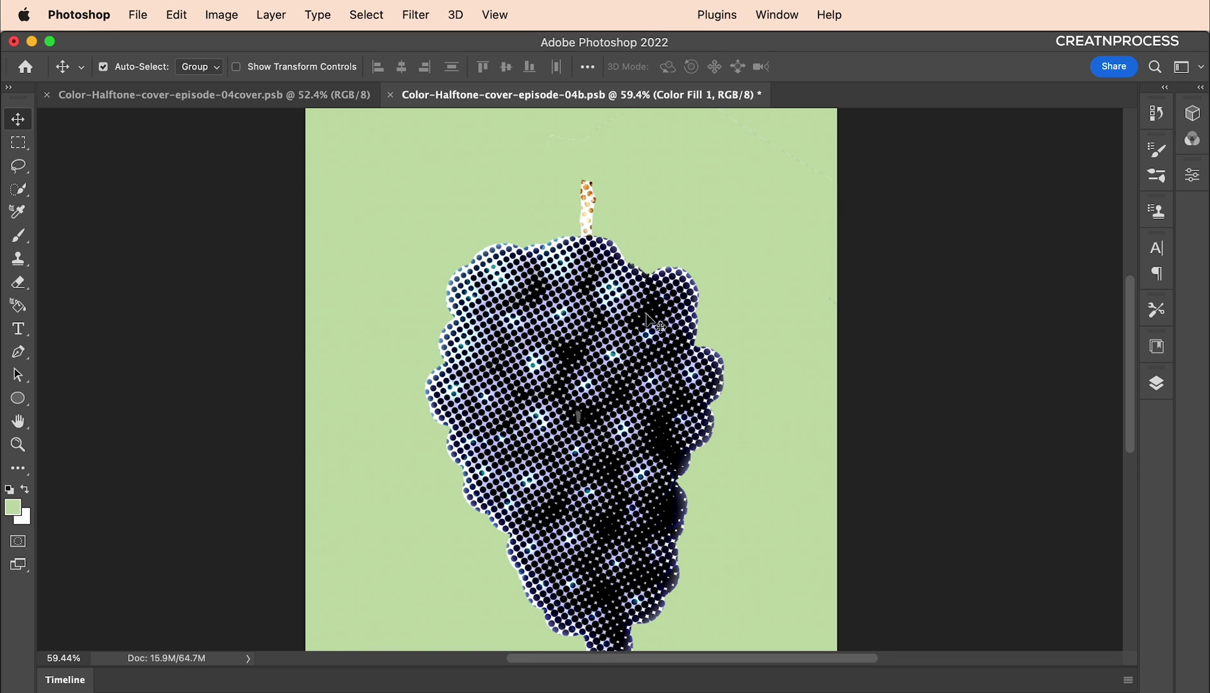
scroll(591, 452, down, 2)
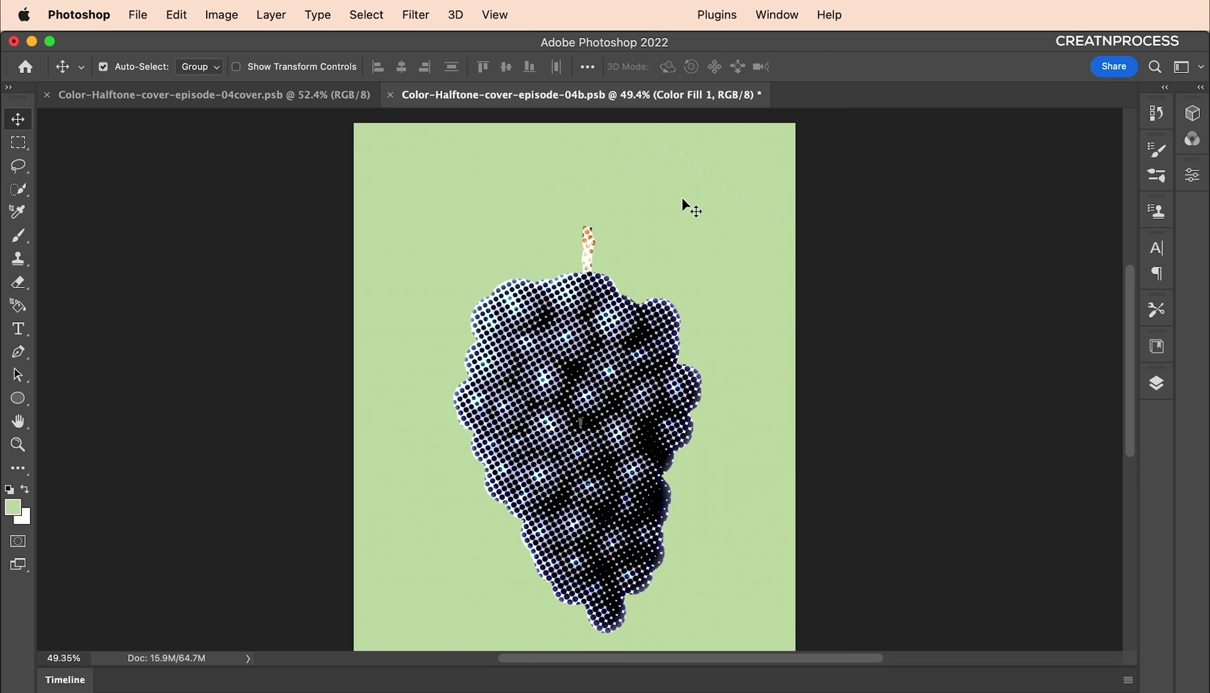
scroll(743, 348, down, 1)
scroll(743, 349, up, 2)
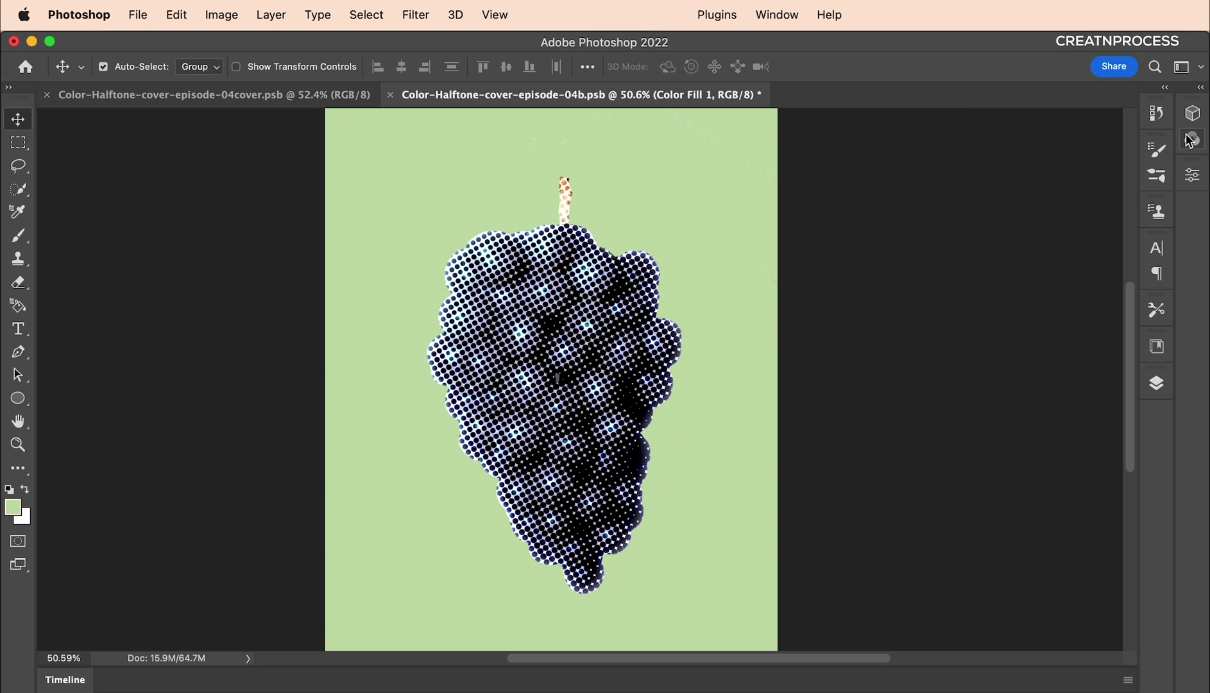
click(1156, 384)
scroll(981, 520, up, 3)
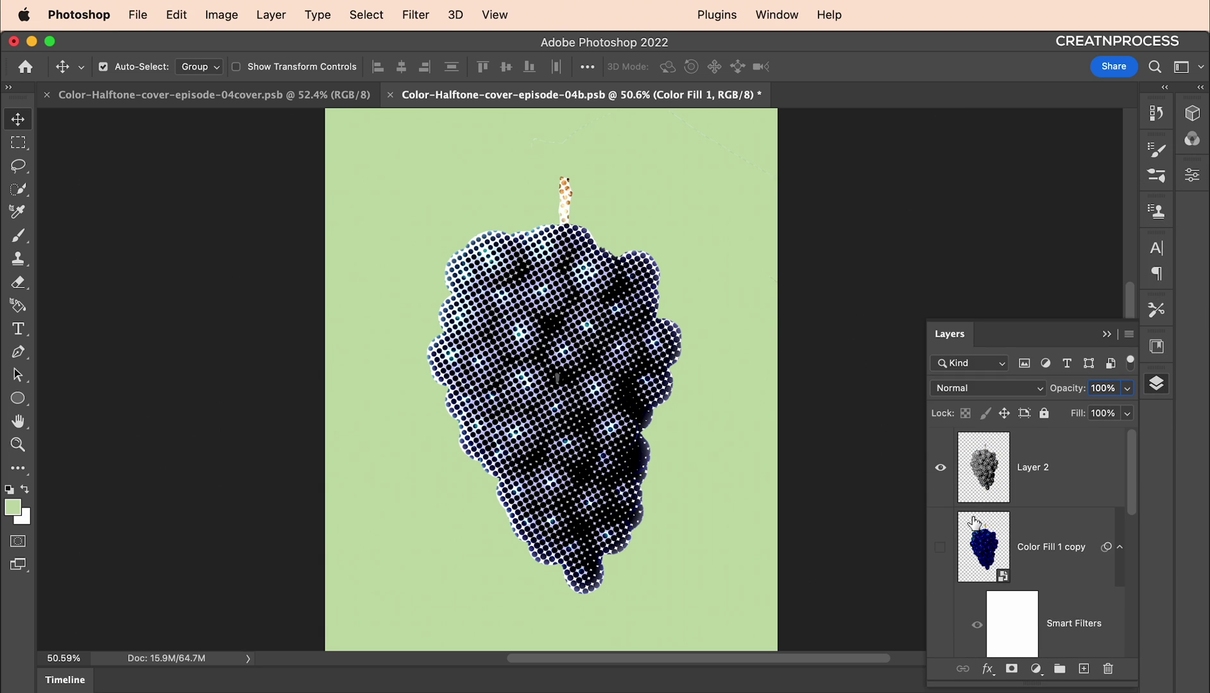
click(938, 473)
scroll(1006, 563, down, 3)
scroll(982, 539, up, 3)
drag(940, 517, 939, 437)
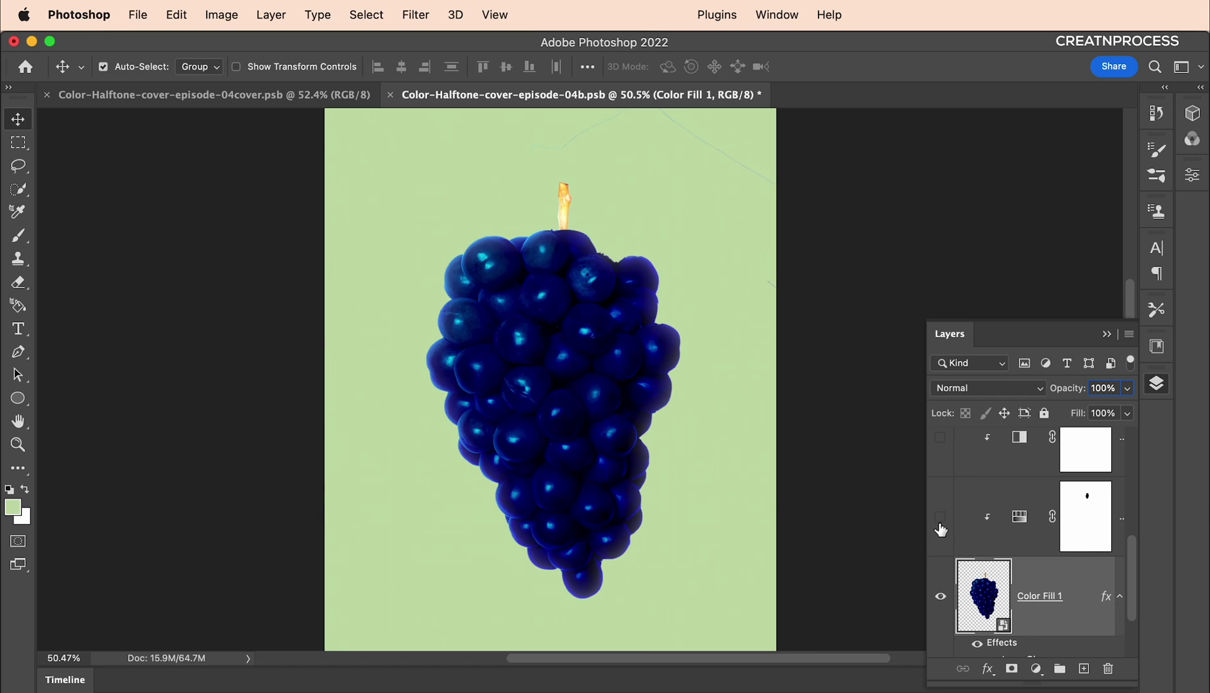
drag(940, 519, 940, 443)
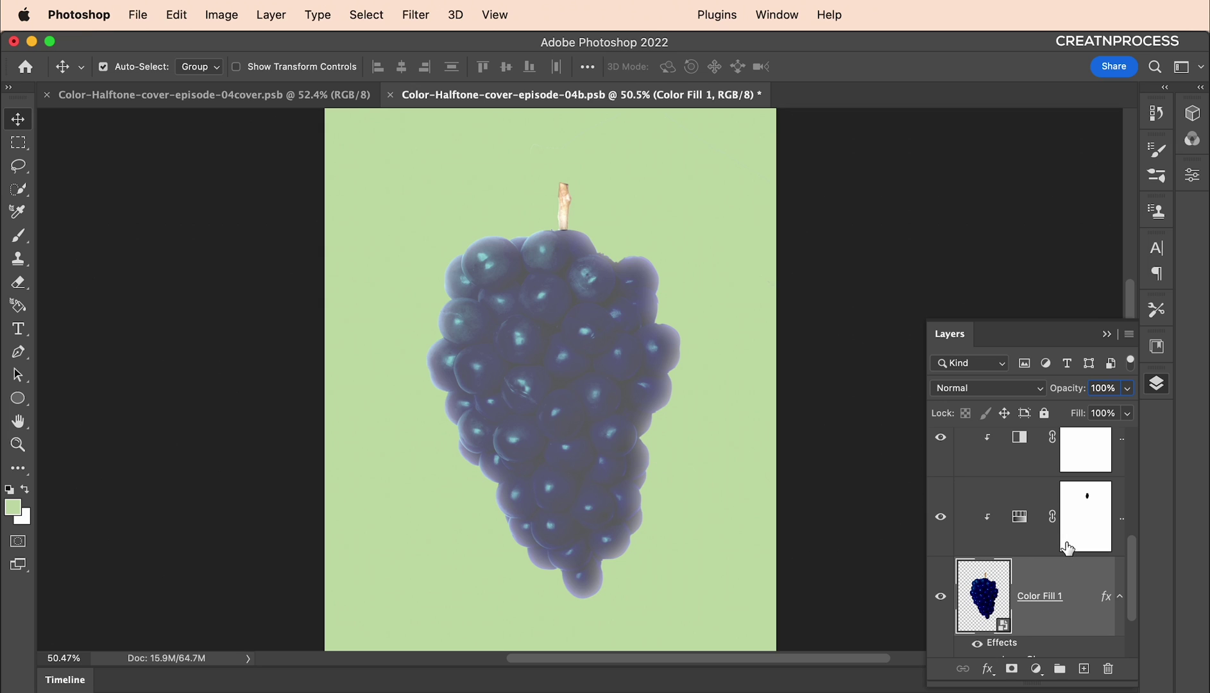
scroll(1067, 546, down, 3)
scroll(964, 487, up, 2)
click(941, 467)
- Compare Layer 2 in Normal and Overlay blending, leaving it on Overlay
click(1037, 468)
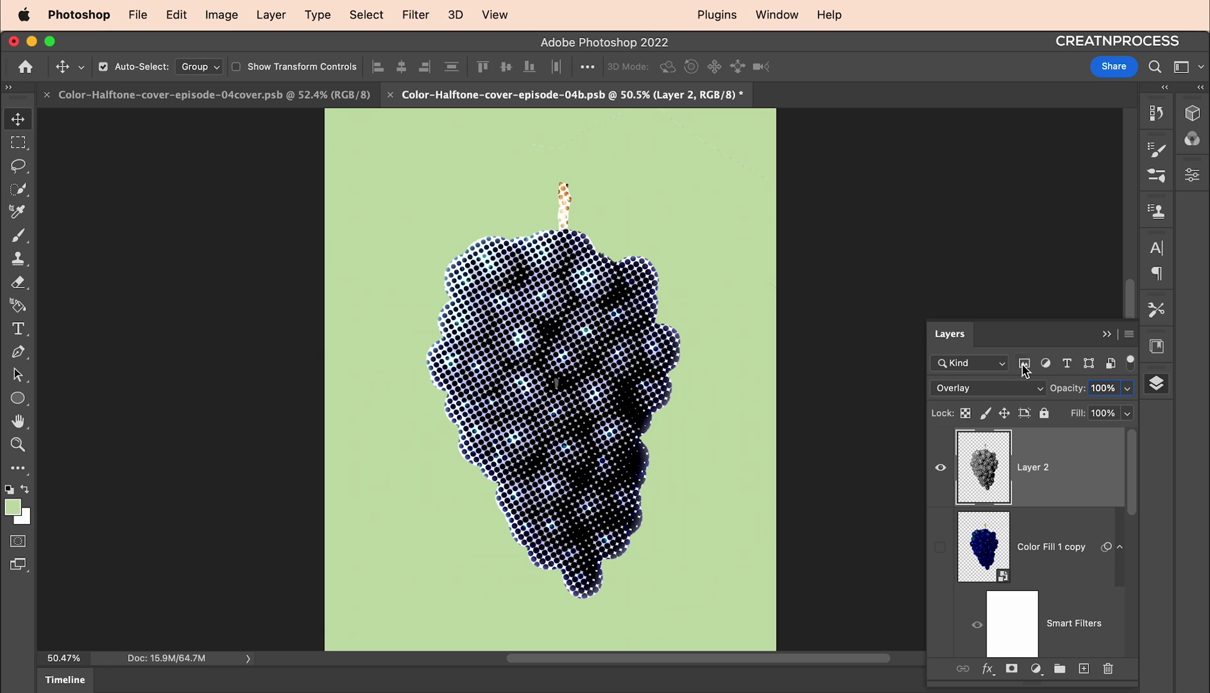
click(1018, 393)
click(1013, 395)
click(1012, 396)
click(985, 160)
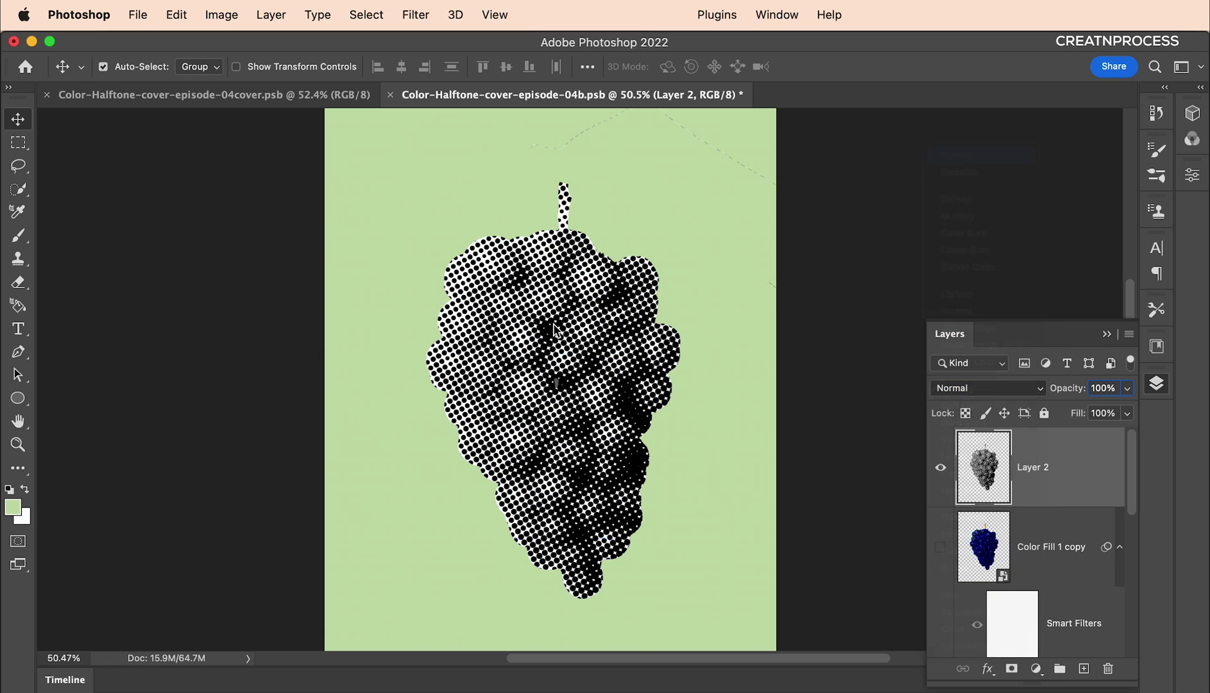
click(937, 471)
click(937, 471)
click(1019, 389)
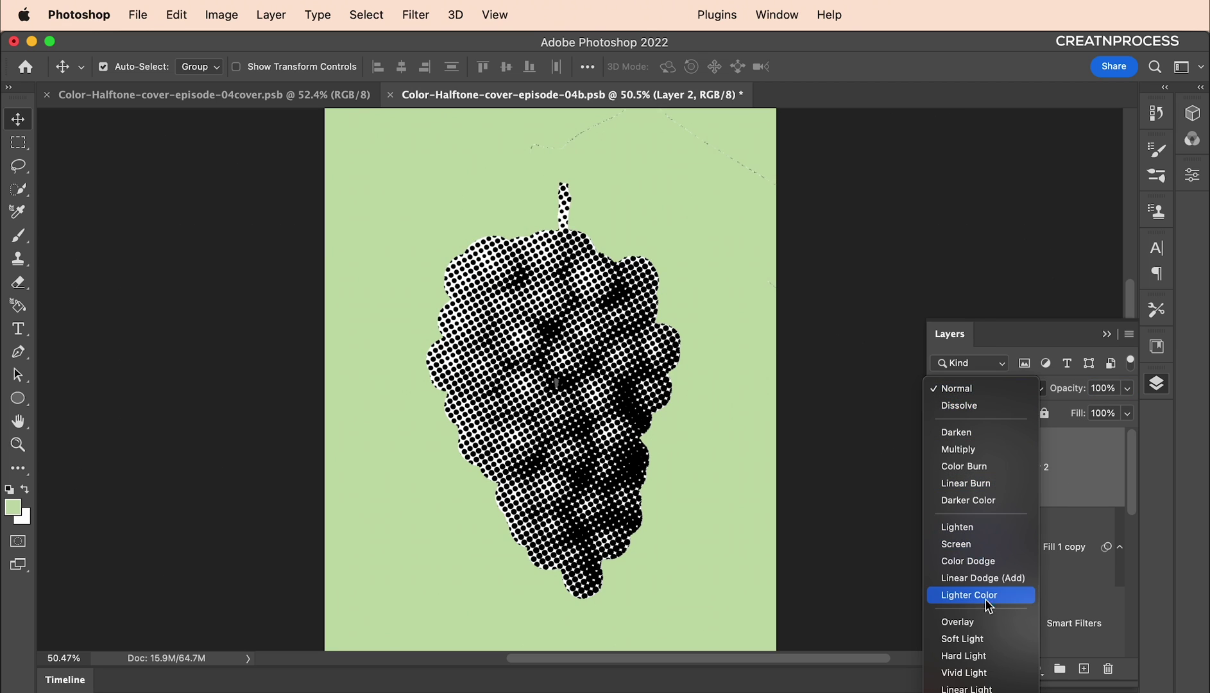
click(992, 623)
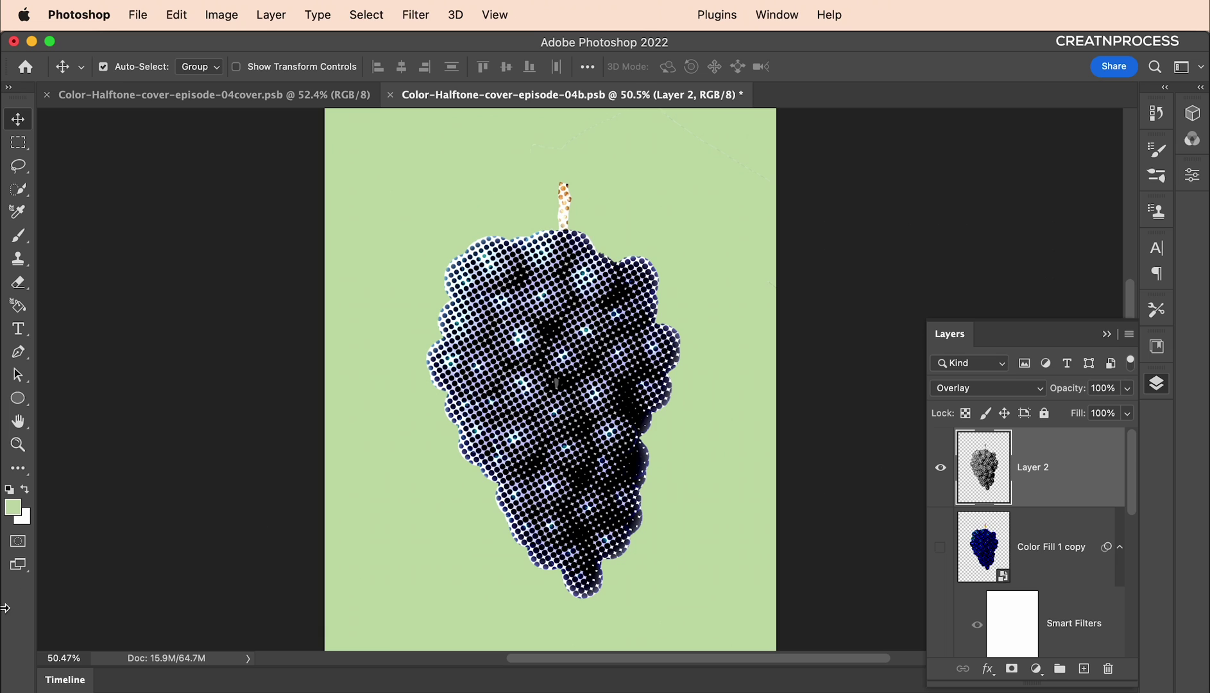
- Open pexels-any-lane-5946087.jpg from Finder in Adobe Photoshop 2022
key(super+Tab)
right_click(465, 276)
mouse_move(637, 311)
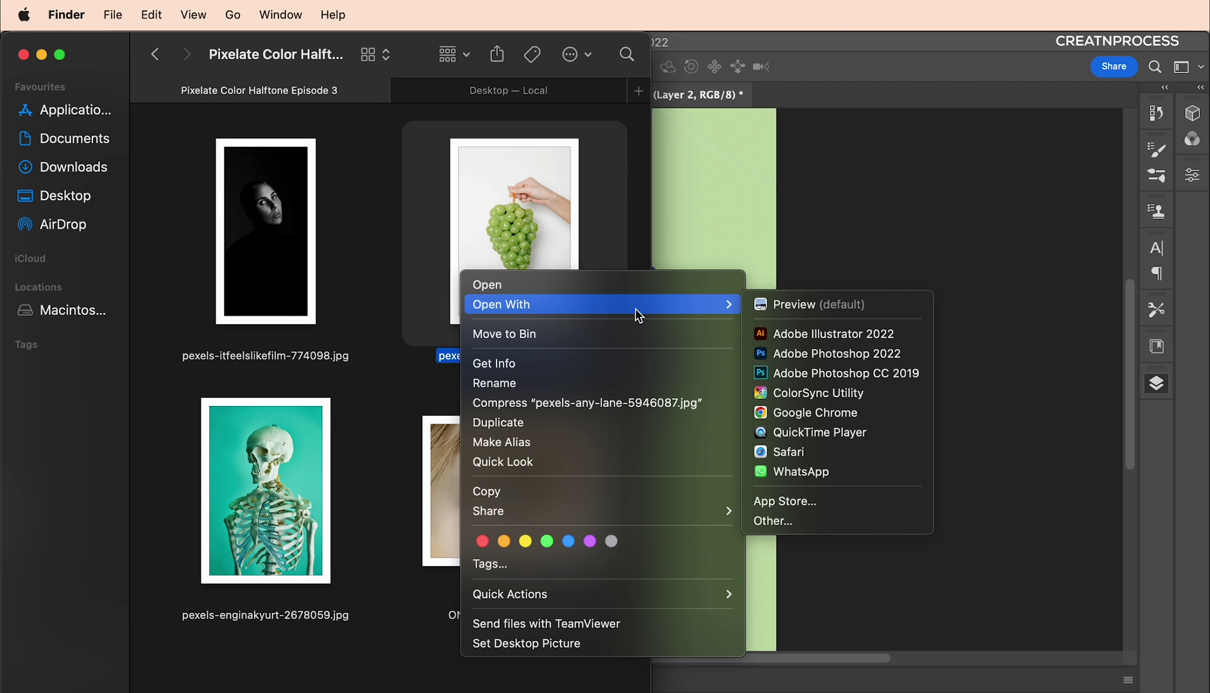
click(760, 353)
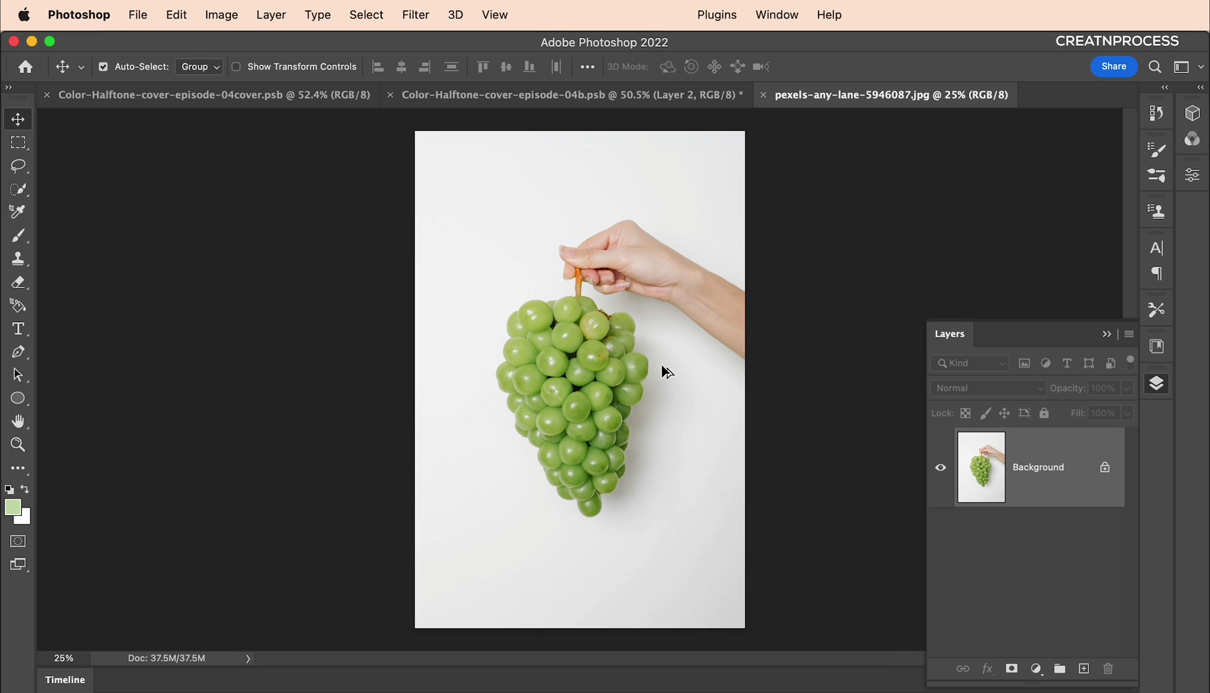
- Crop the photo's top, bottom and sides around the grapes, then convert Background into smart object Layer 0
key(super+0)
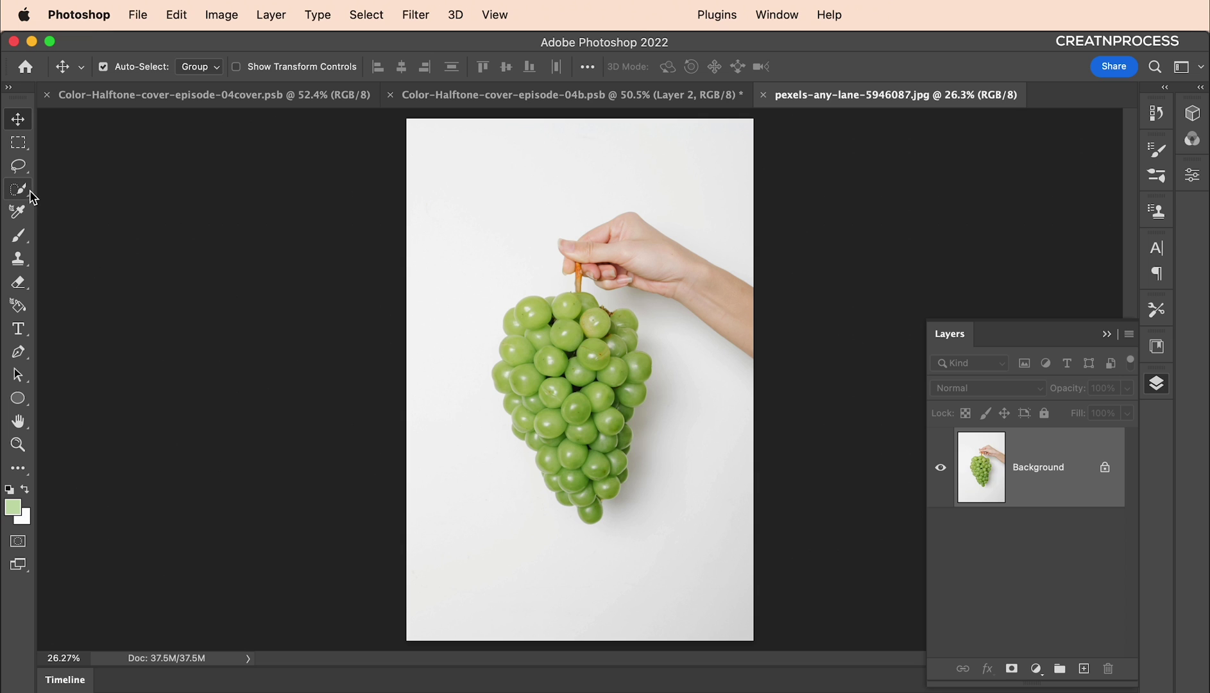
key(c)
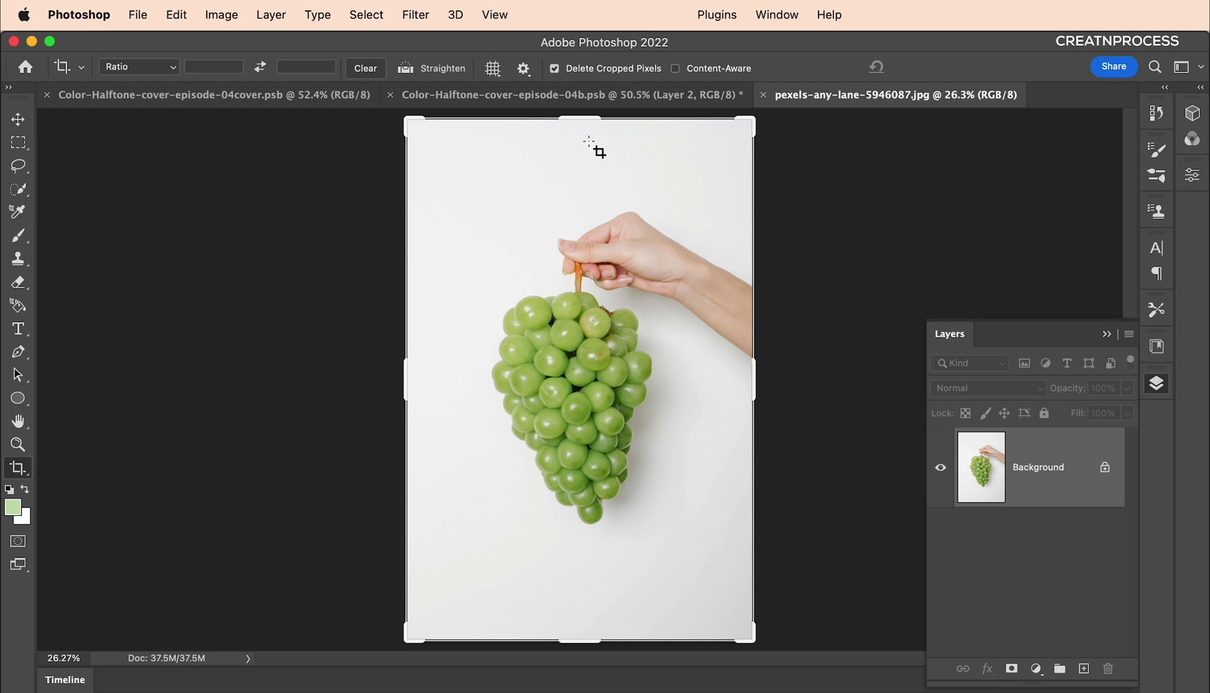
drag(588, 117, 589, 184)
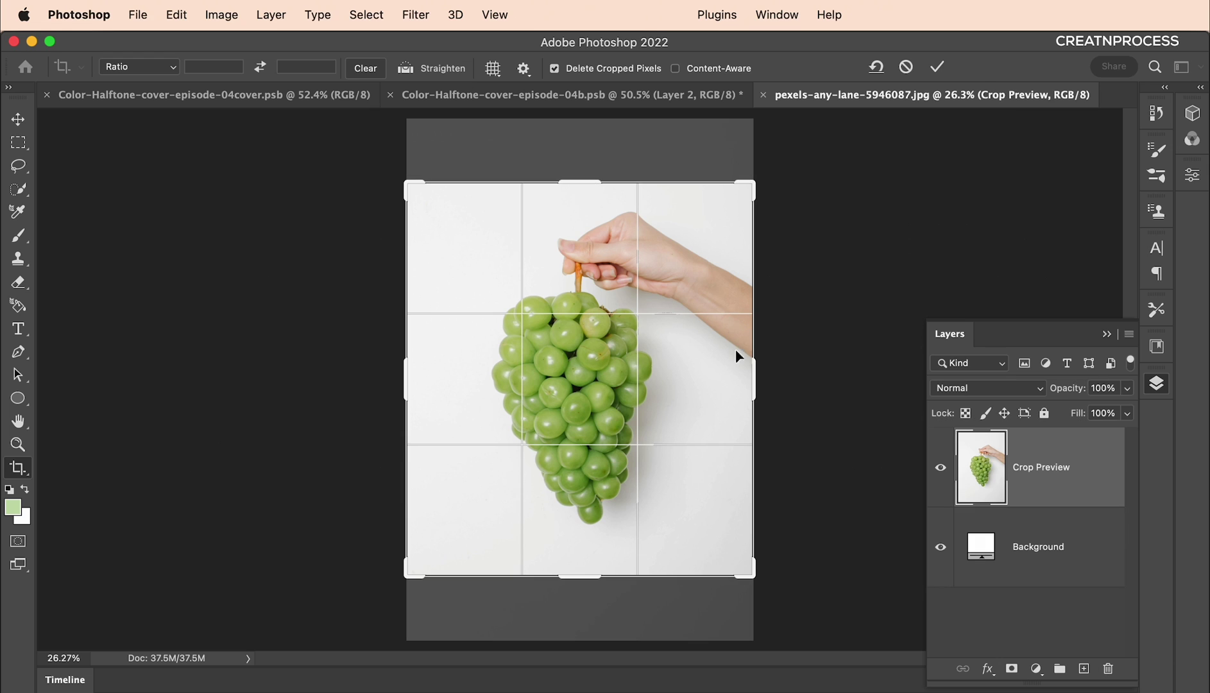
drag(755, 385, 717, 388)
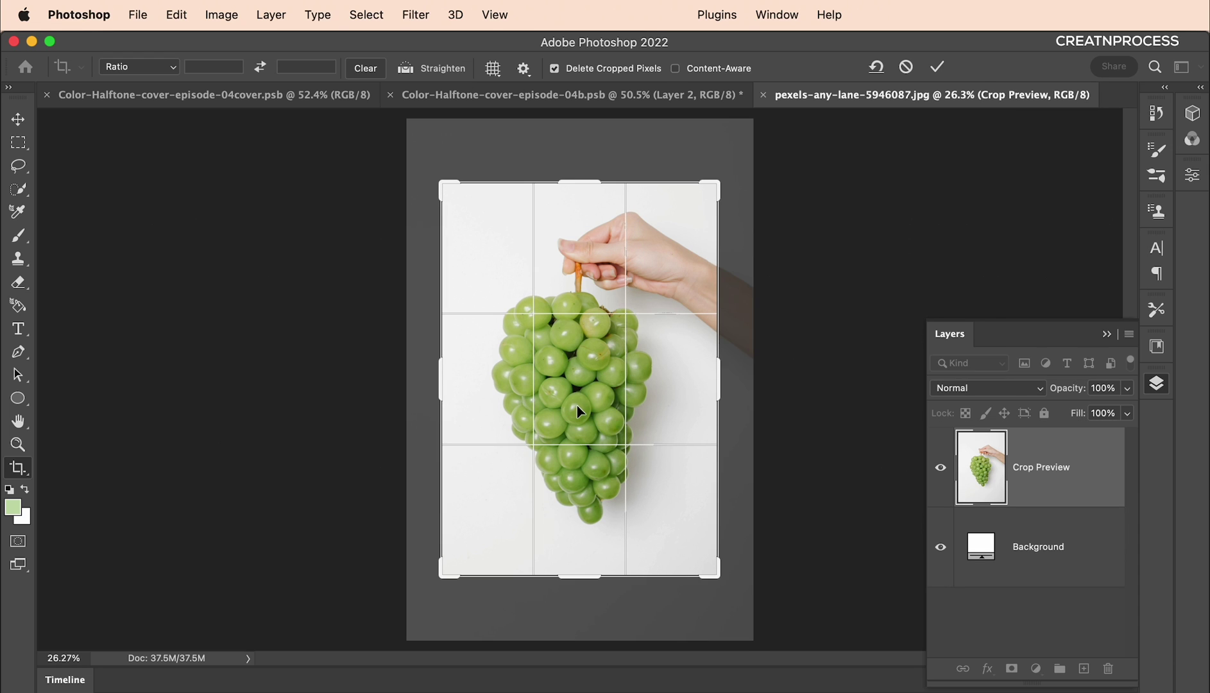
drag(574, 403, 582, 397)
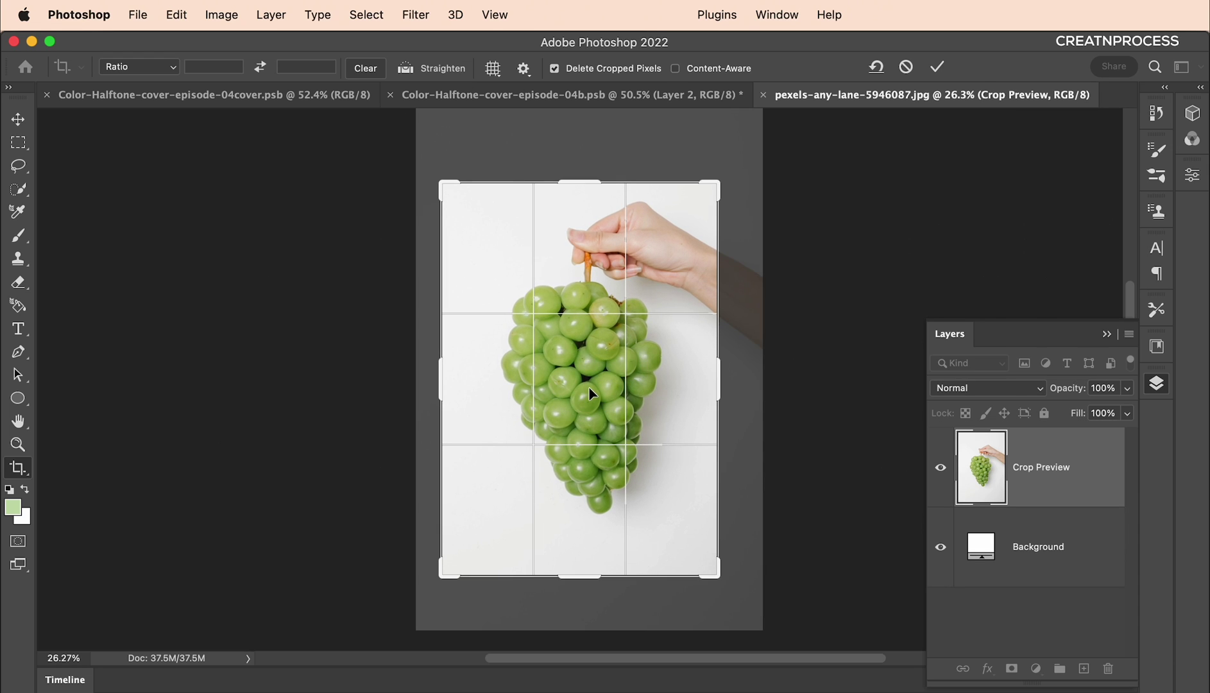
key(Return)
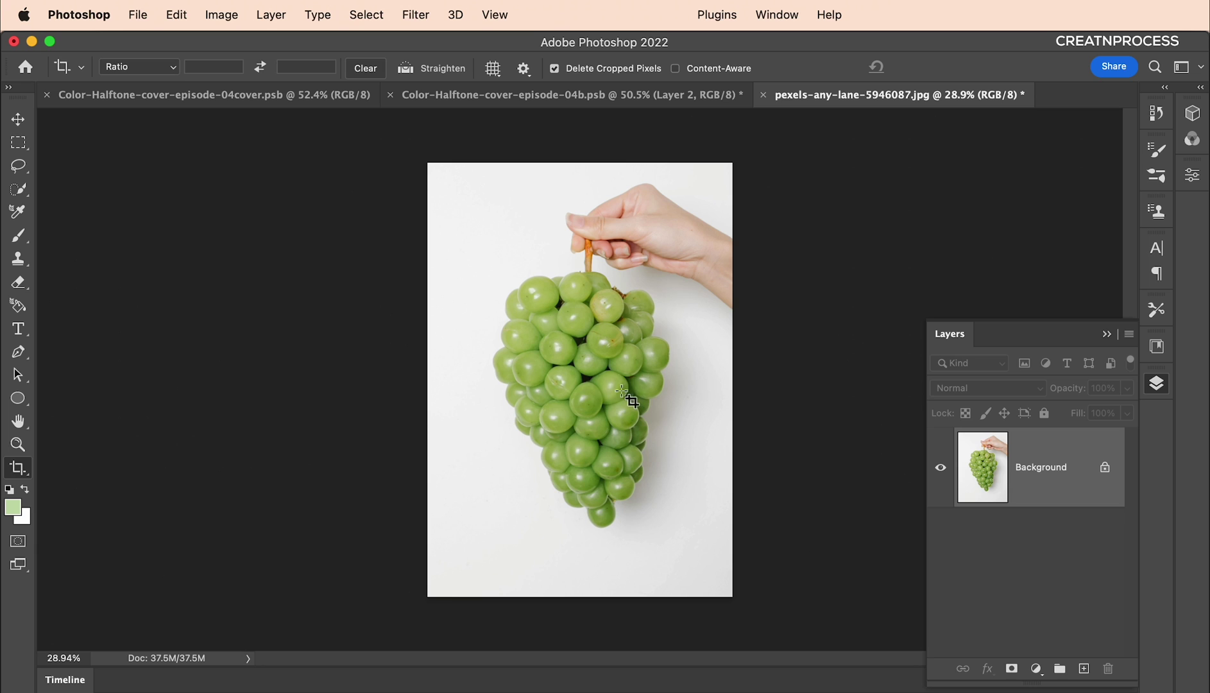
right_click(1040, 492)
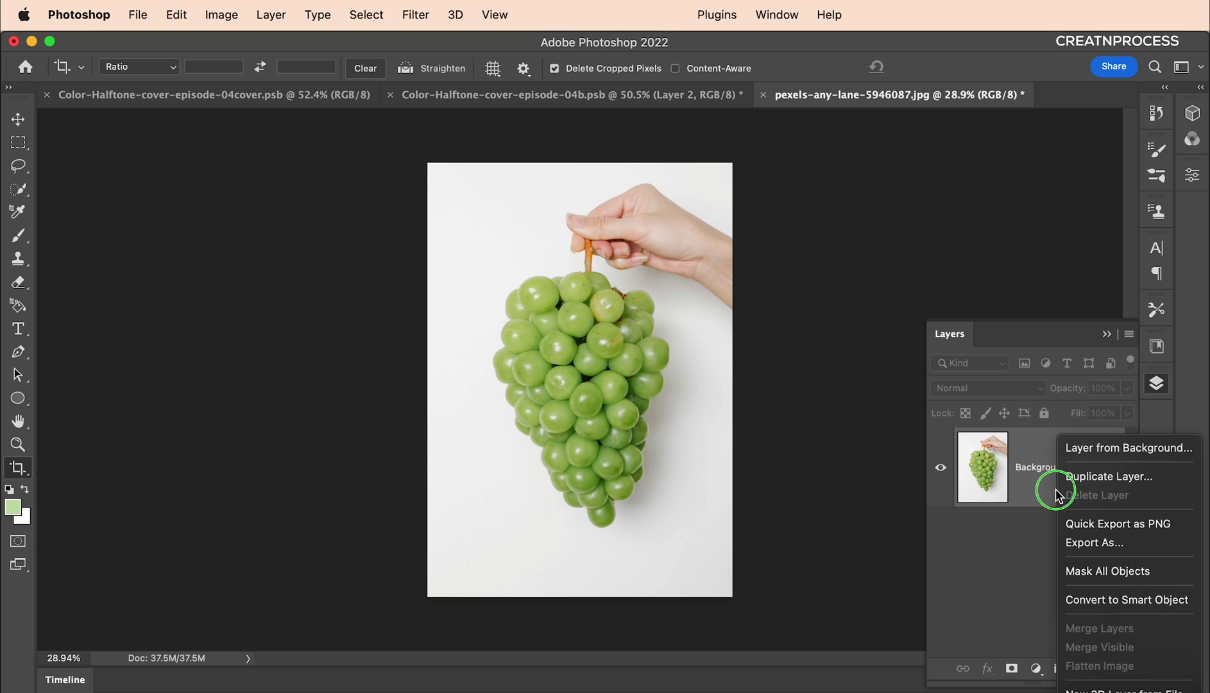
click(1108, 606)
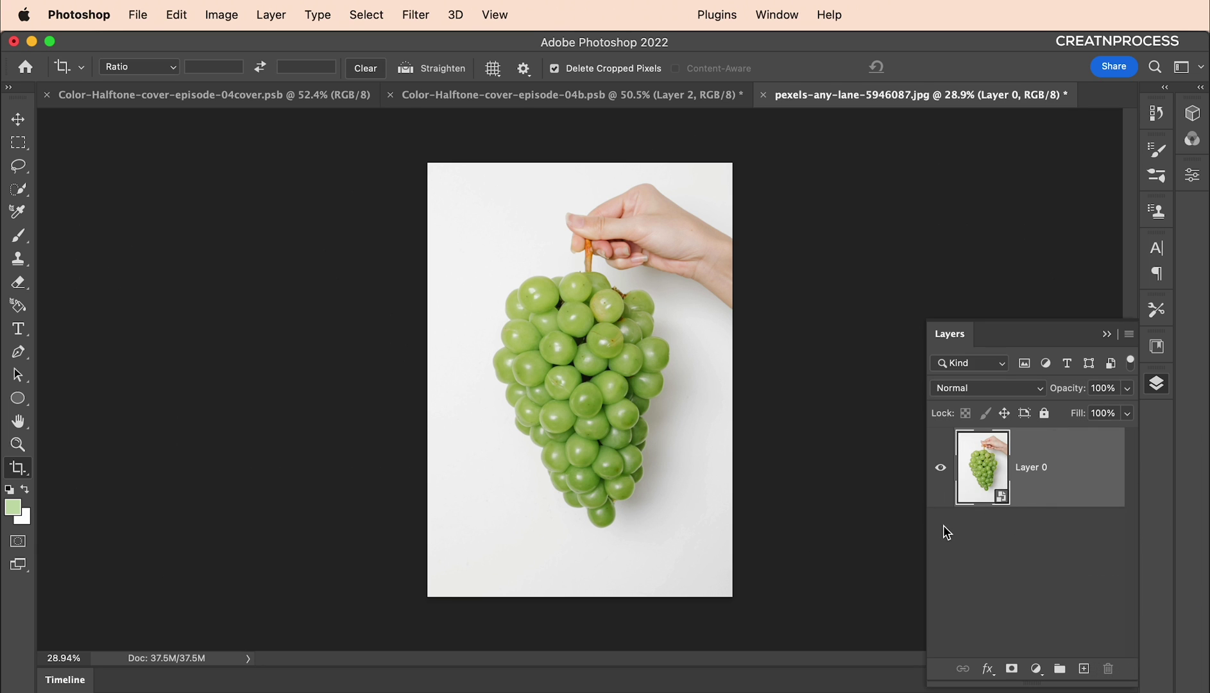
- Set Image Size width to 2000 px with linked proportions, giving 2000 × 2848 px
click(218, 14)
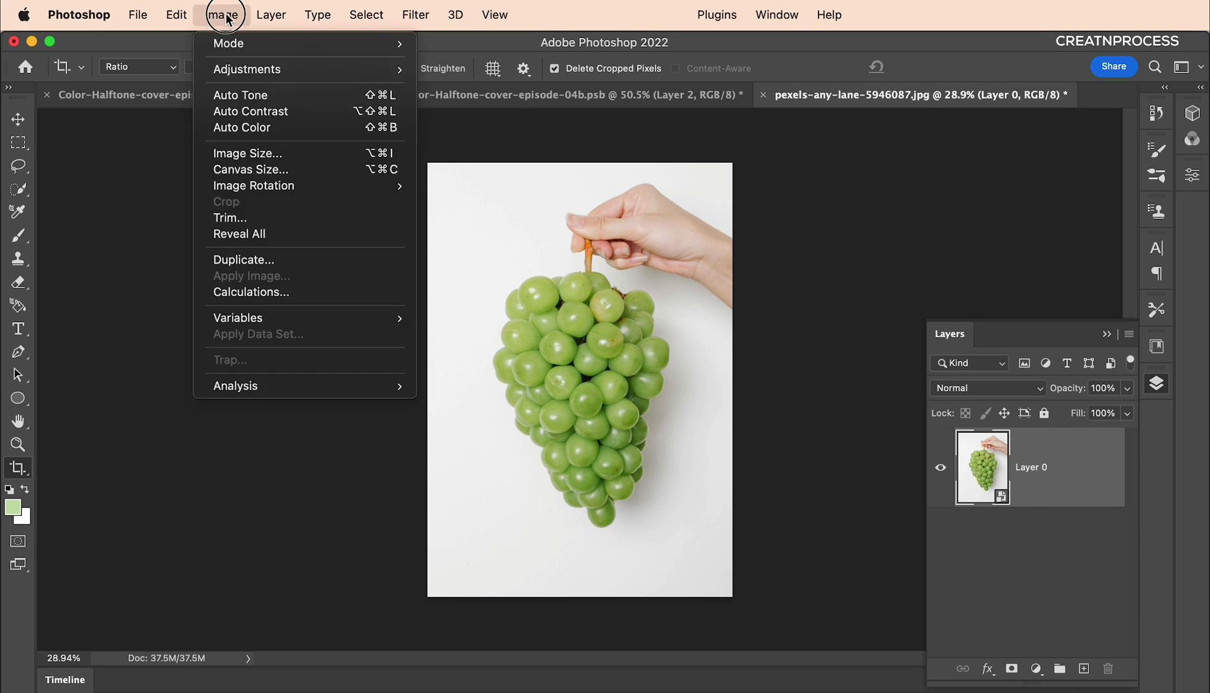
click(263, 155)
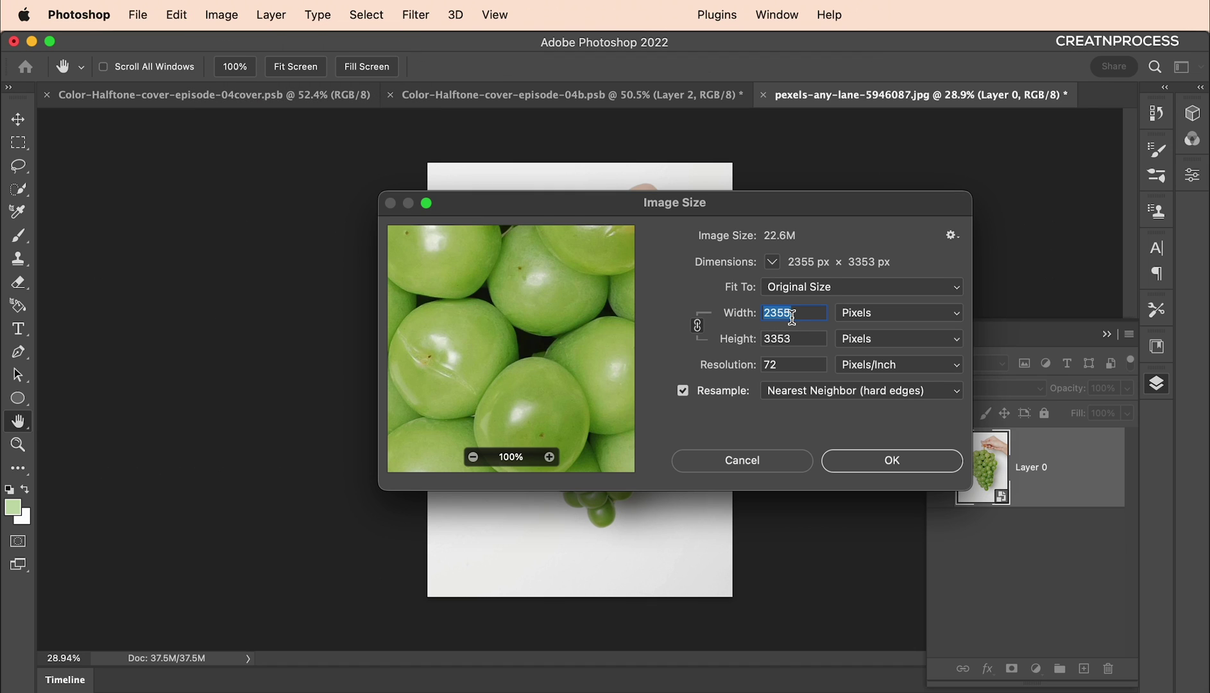
text(2000)
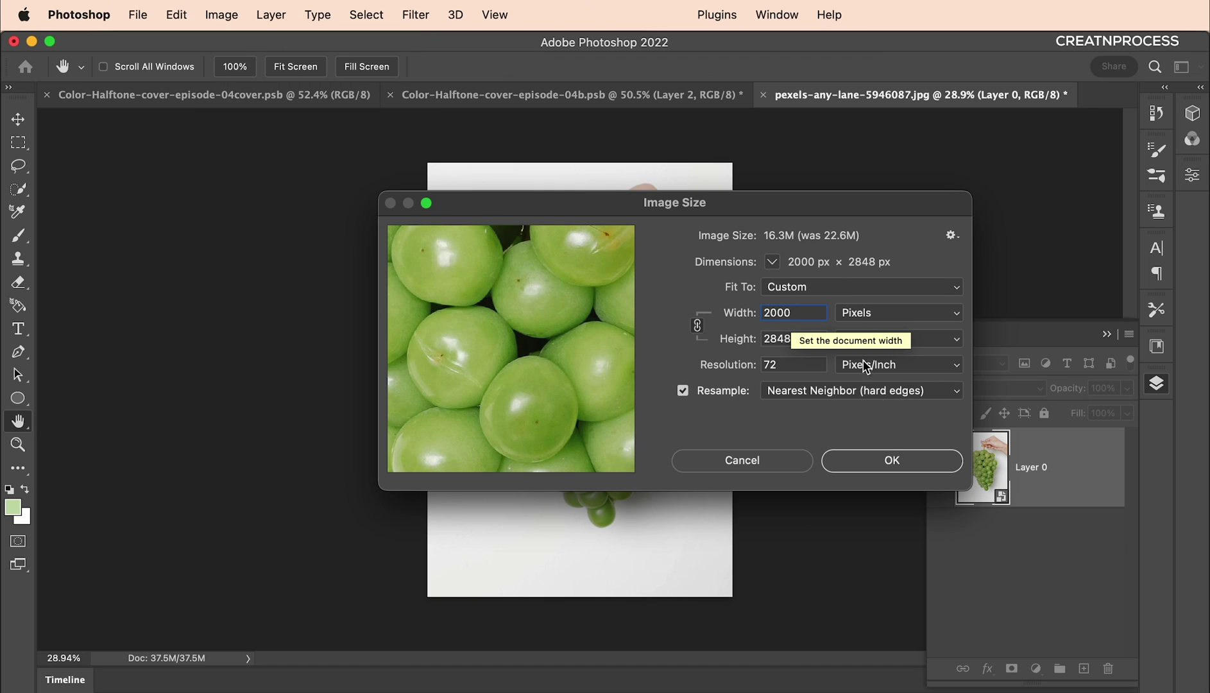
click(896, 459)
key(c)
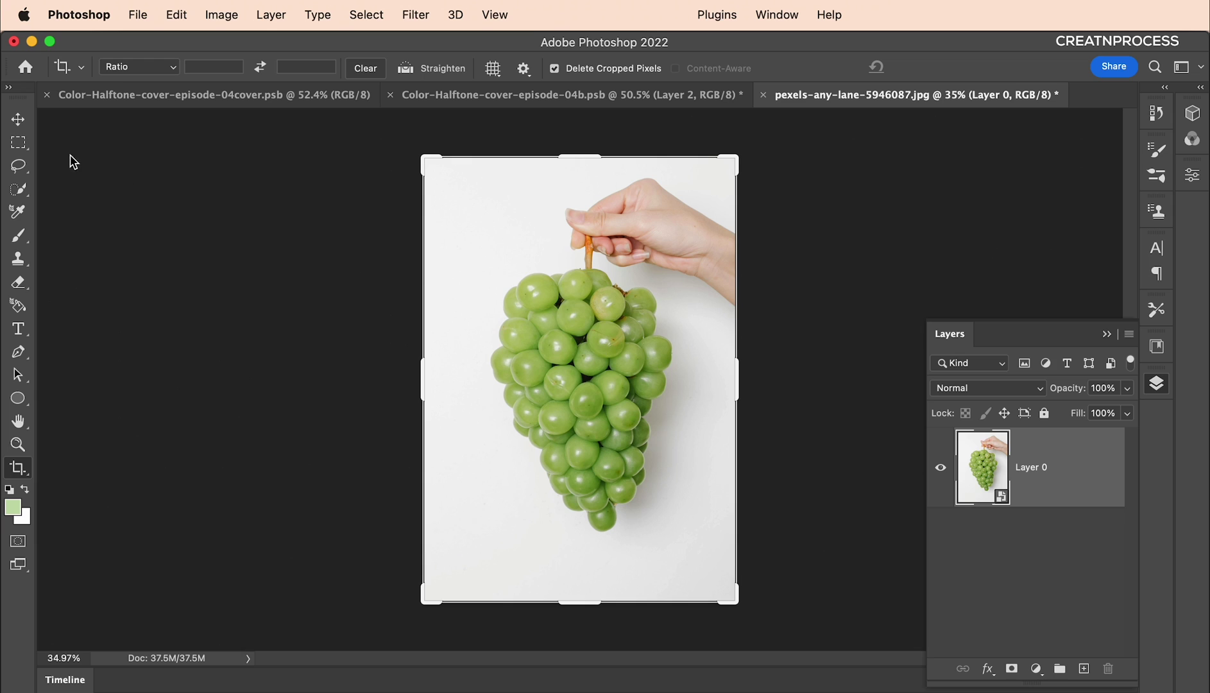
click(18, 118)
scroll(612, 213, up, 2)
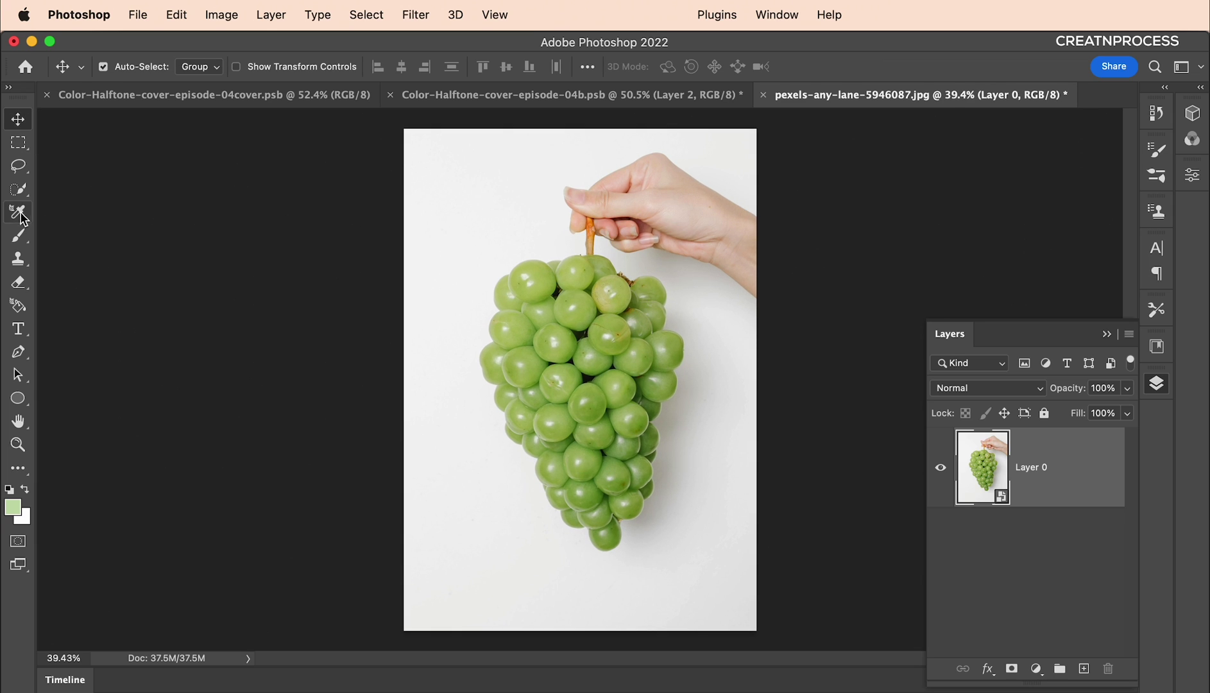
- Select the grapes and hand automatically with the Quick Selection tool's Select Subject
click(19, 190)
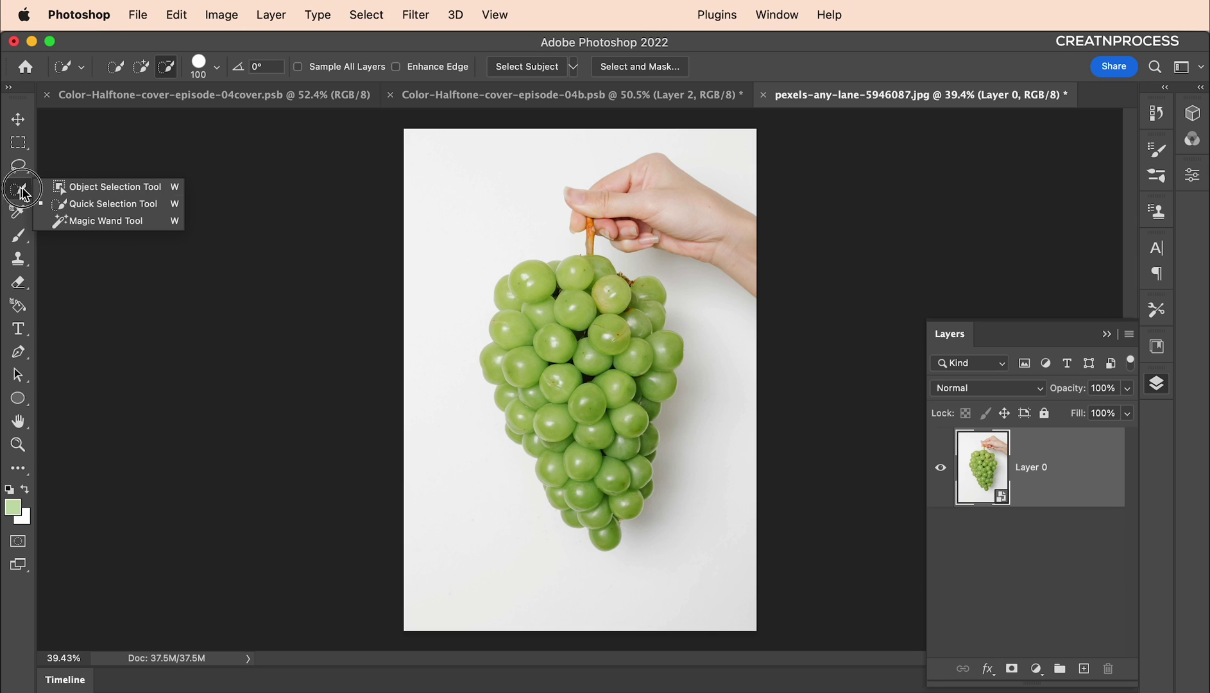
click(96, 205)
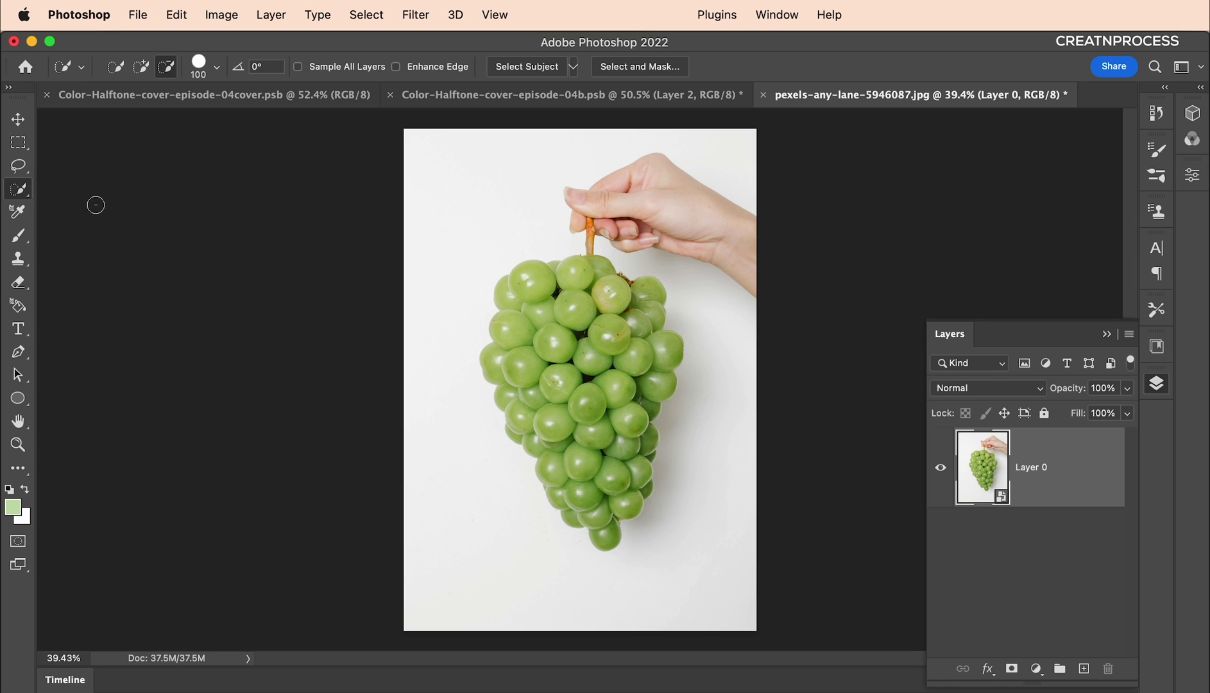
click(510, 70)
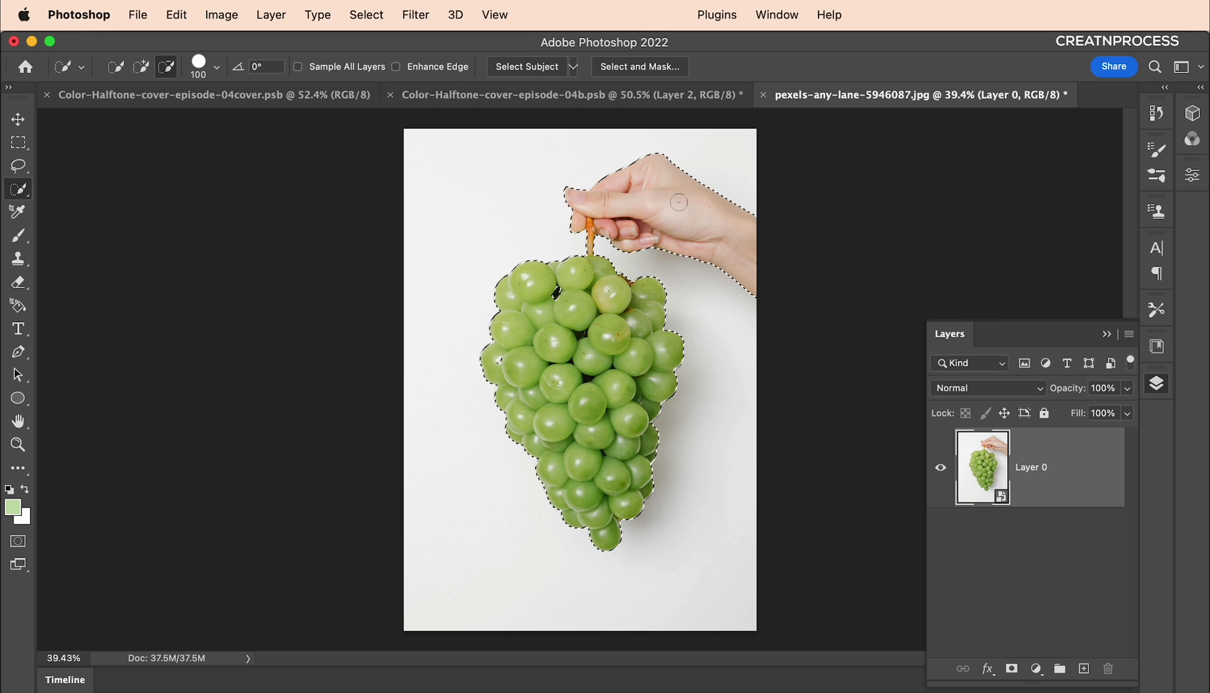
- Subtract the top of the hand and the thumb tip, then view the selection in Quick Mask
mouse_move(693, 218)
mouse_down()
mouse_move(716, 258)
mouse_move(730, 193)
mouse_move(740, 279)
mouse_move(661, 248)
mouse_move(624, 178)
mouse_move(661, 156)
mouse_move(766, 221)
mouse_up()
scroll(622, 222, up, 10)
scroll(545, 238, down, 2)
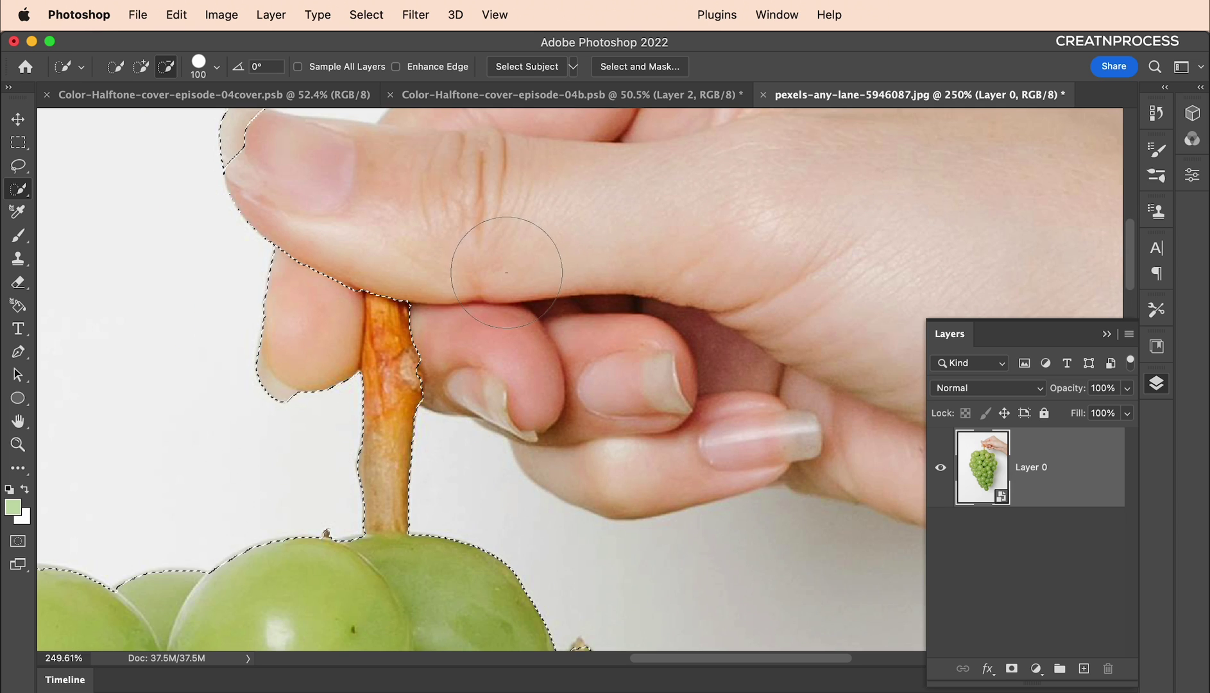
drag(390, 227, 493, 377)
drag(378, 310, 319, 257)
scroll(319, 257, down, 3)
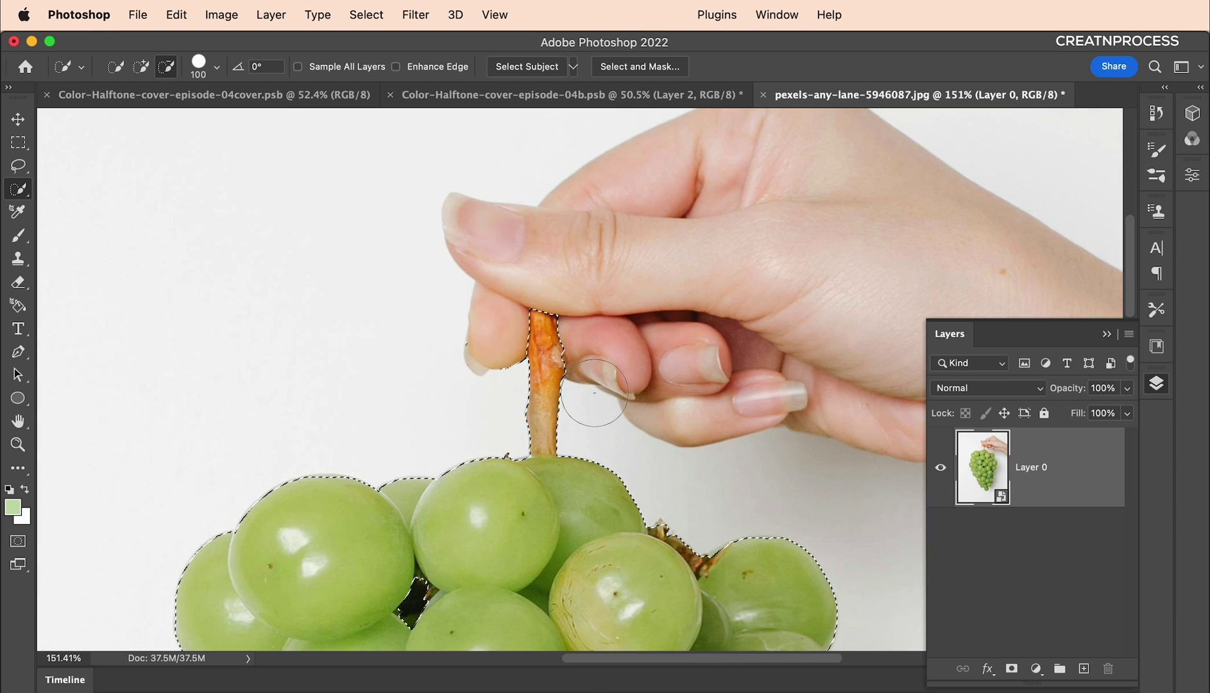
key(q)
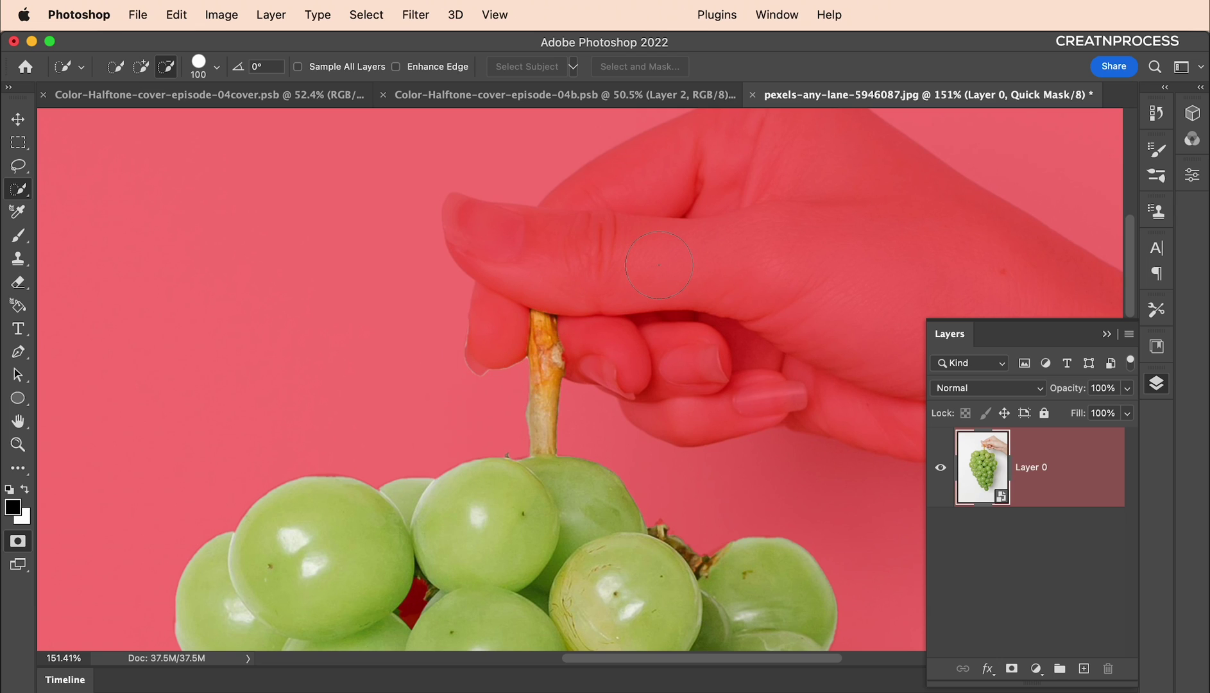
- Brush out the red speck on the left grape in the mask, undoing one stray stroke
key(b)
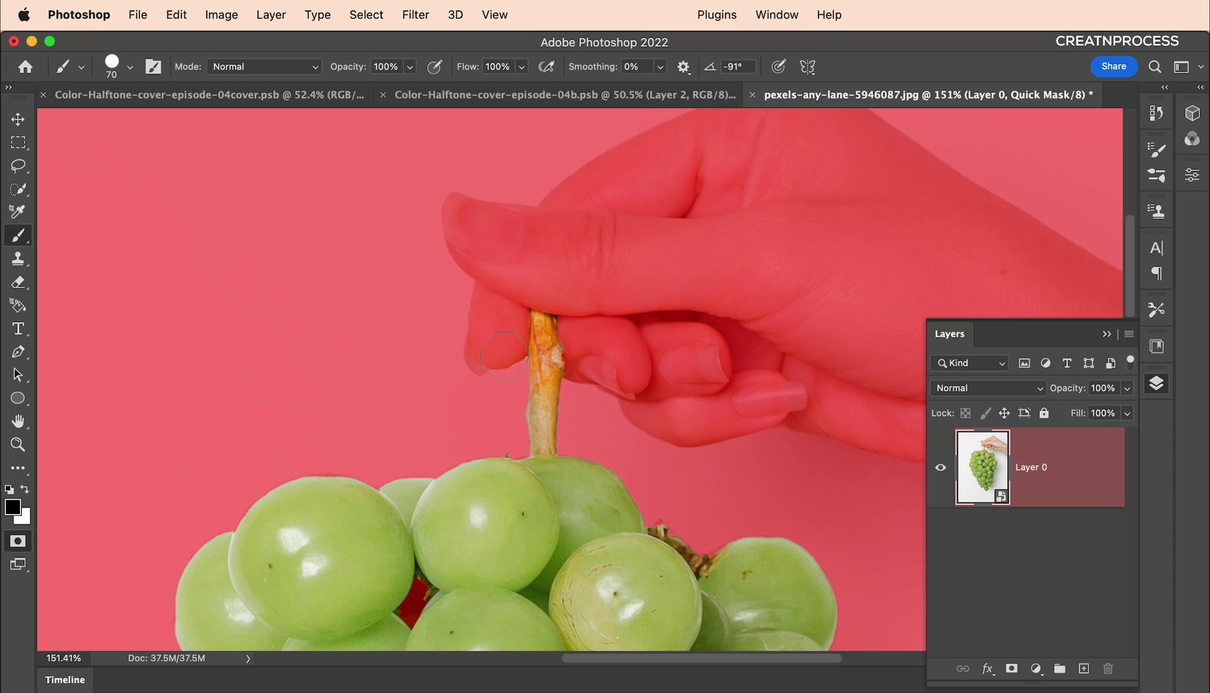
mouse_move(603, 186)
mouse_down()
mouse_move(538, 284)
mouse_move(383, 351)
mouse_up()
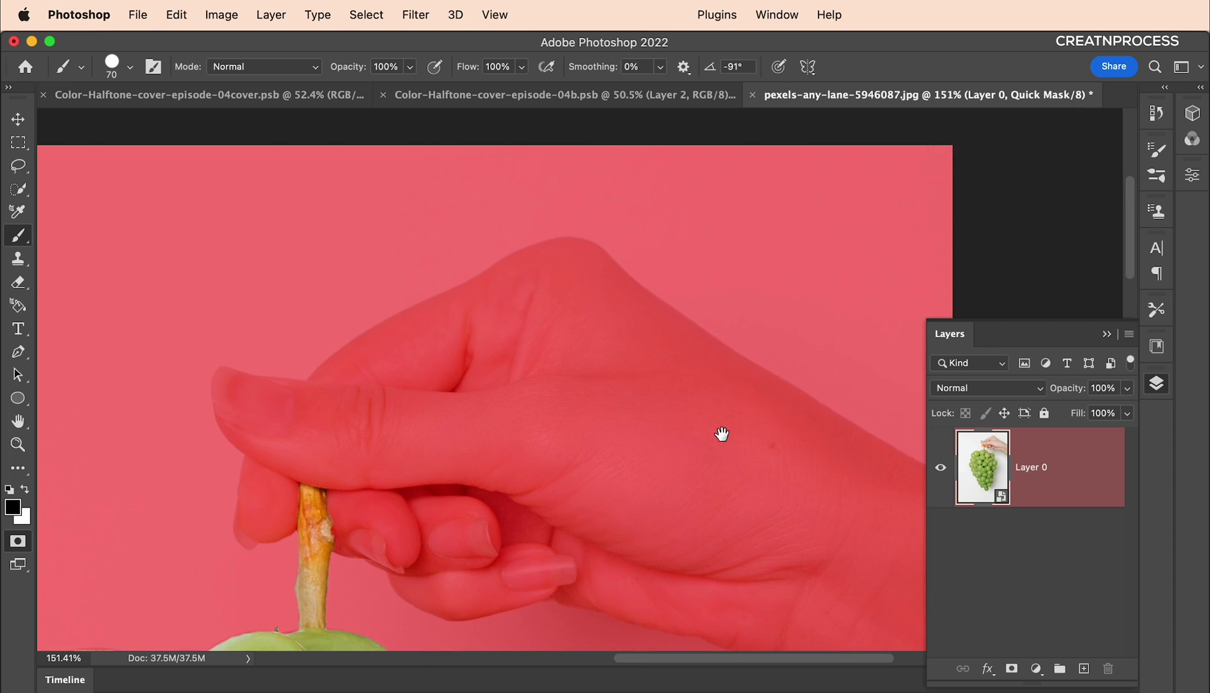
drag(721, 432, 721, 243)
drag(521, 356, 627, 324)
scroll(627, 324, down, 8)
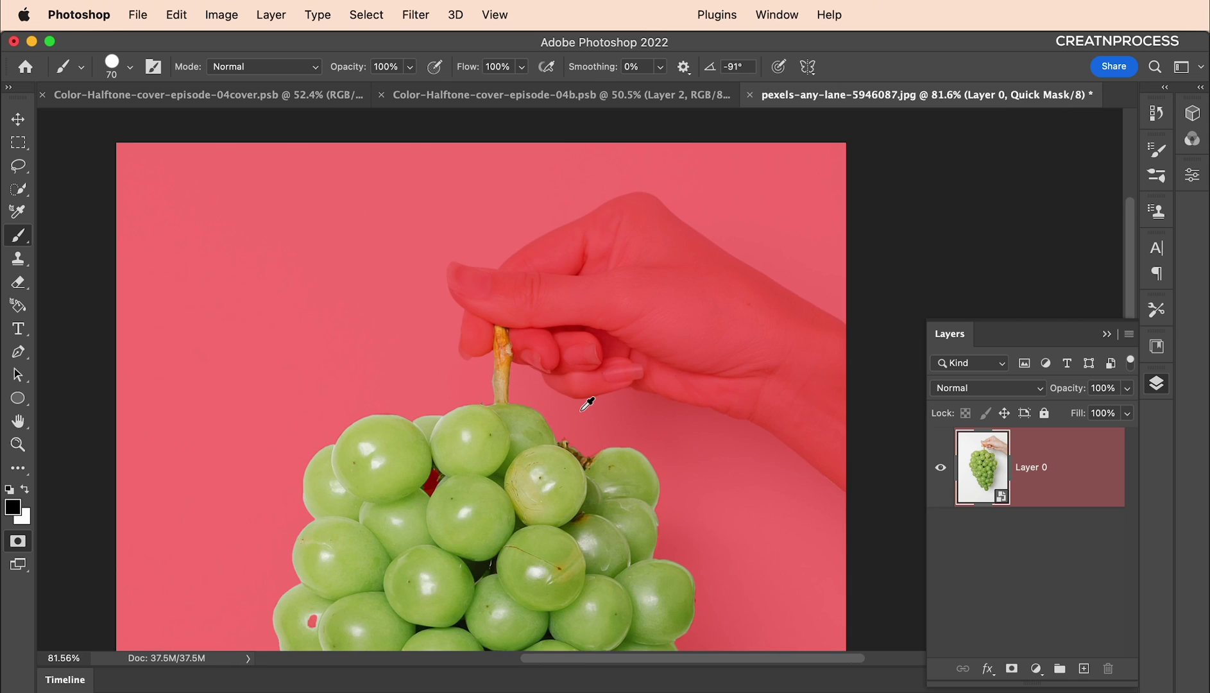
drag(566, 425, 575, 291)
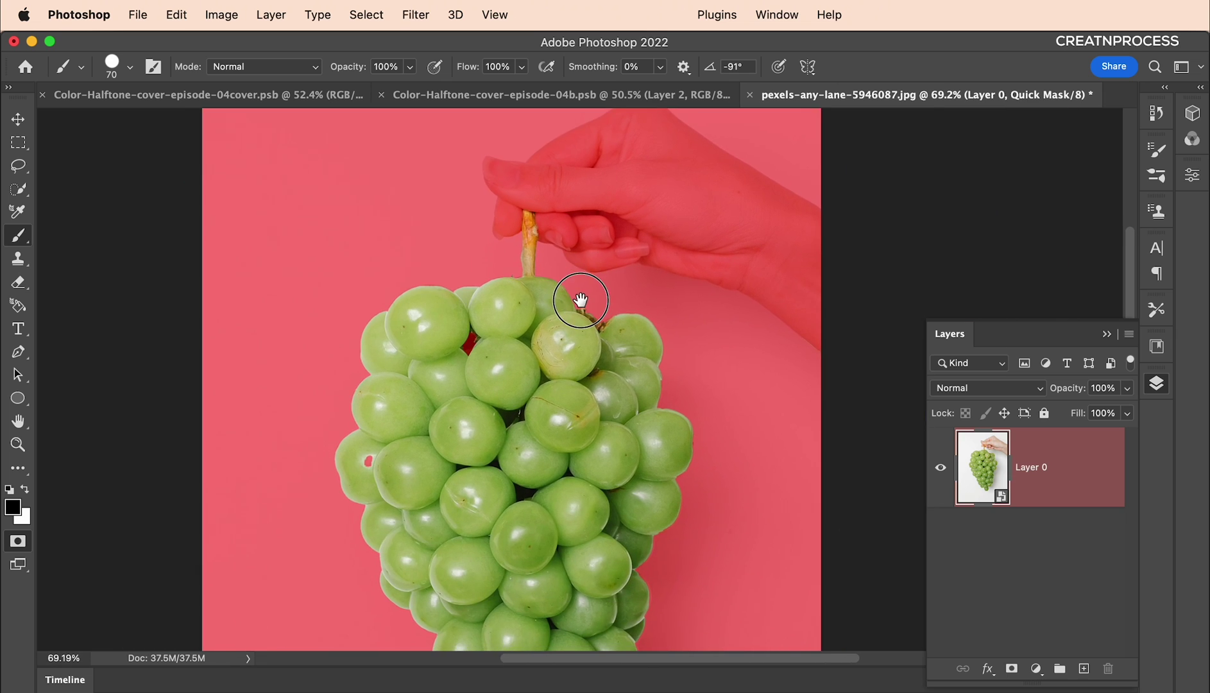
scroll(513, 459, up, 5)
drag(454, 242, 456, 244)
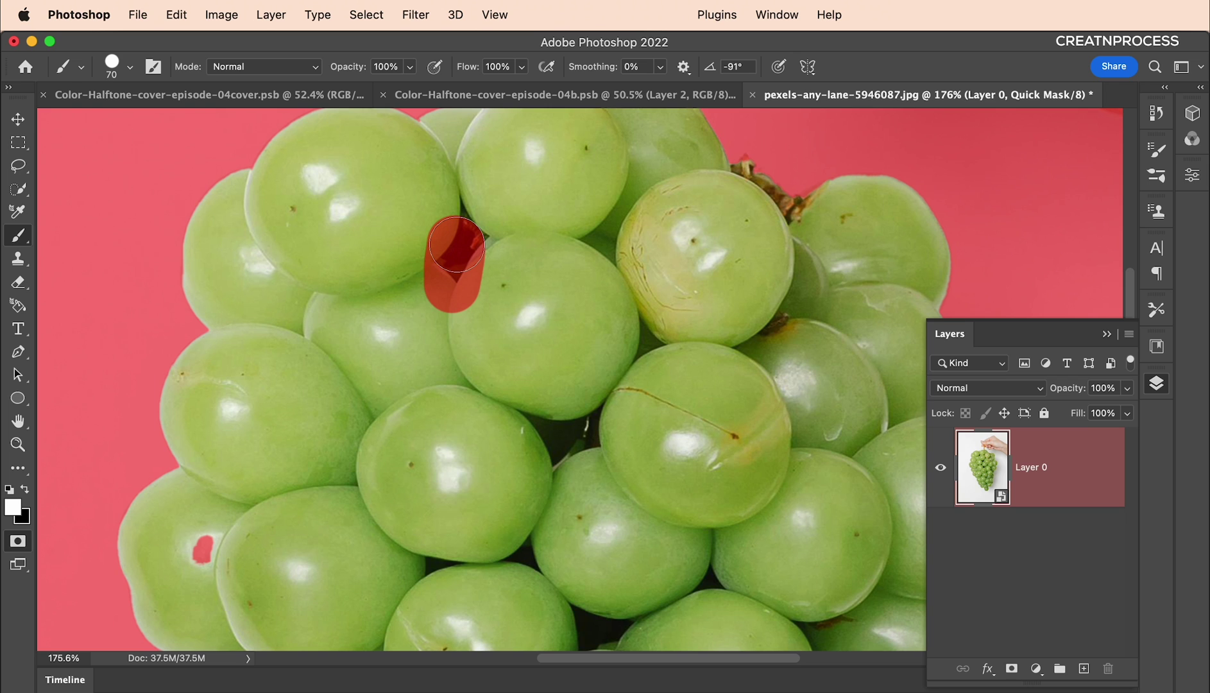
key(super+z)
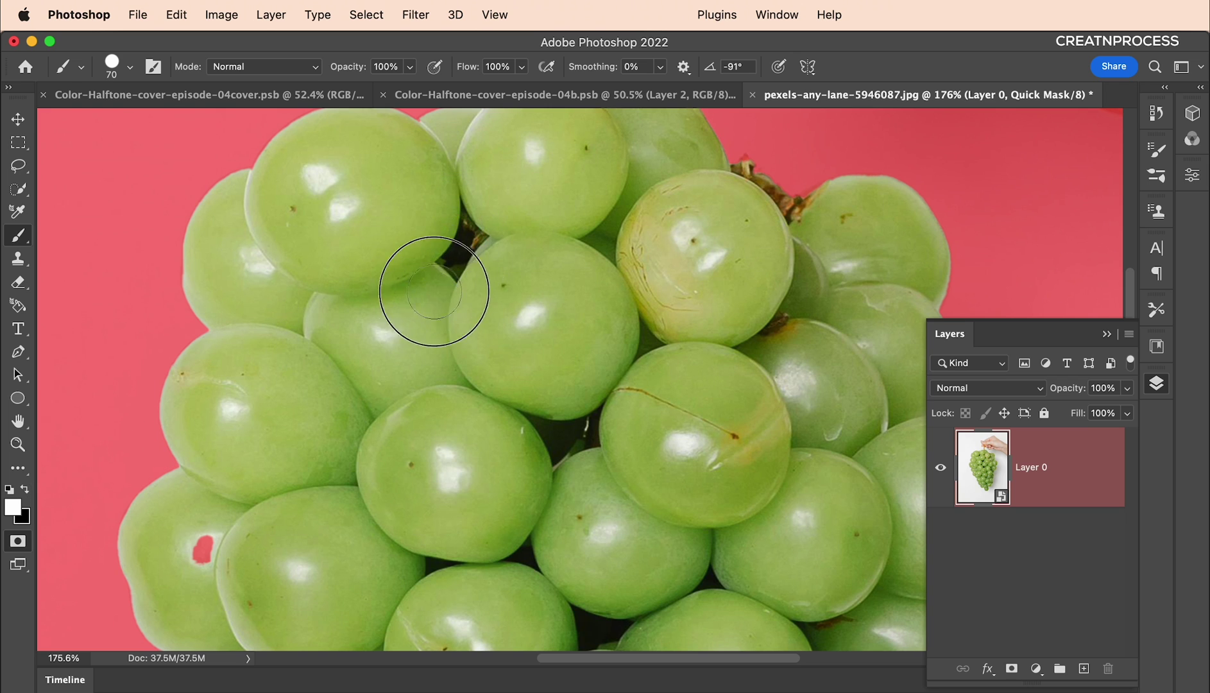
drag(326, 478, 395, 328)
click(272, 399)
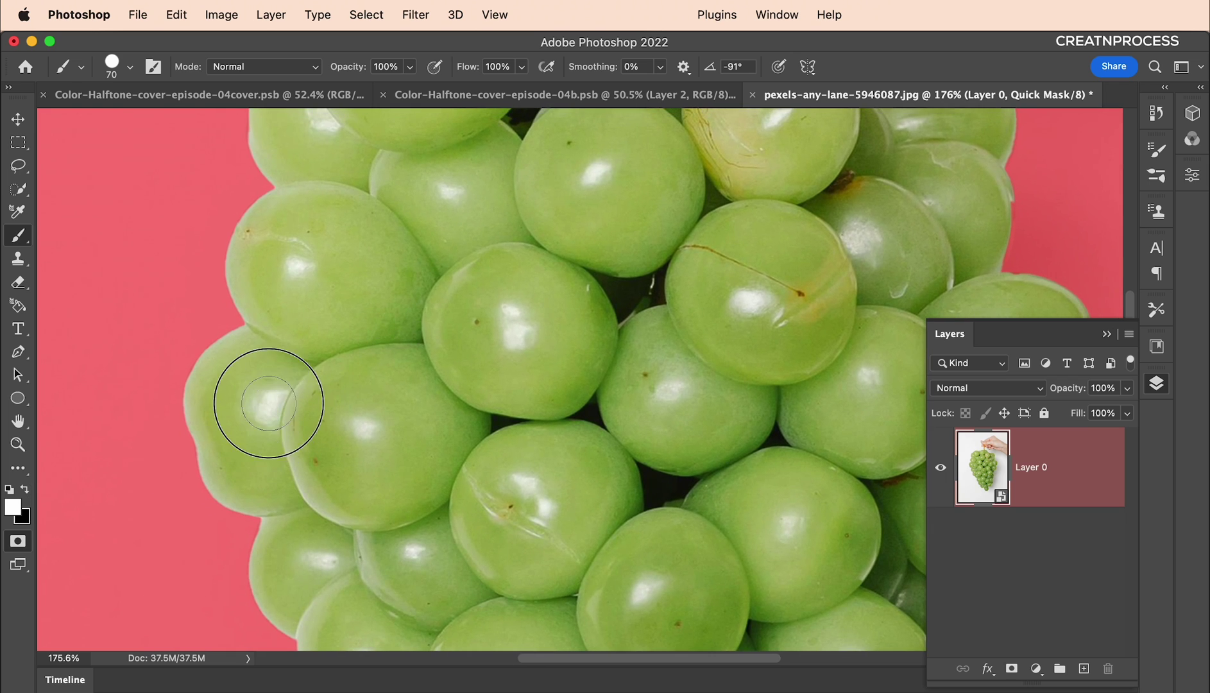
mouse_move(479, 338)
mouse_down()
mouse_move(461, 471)
mouse_move(463, 653)
mouse_up()
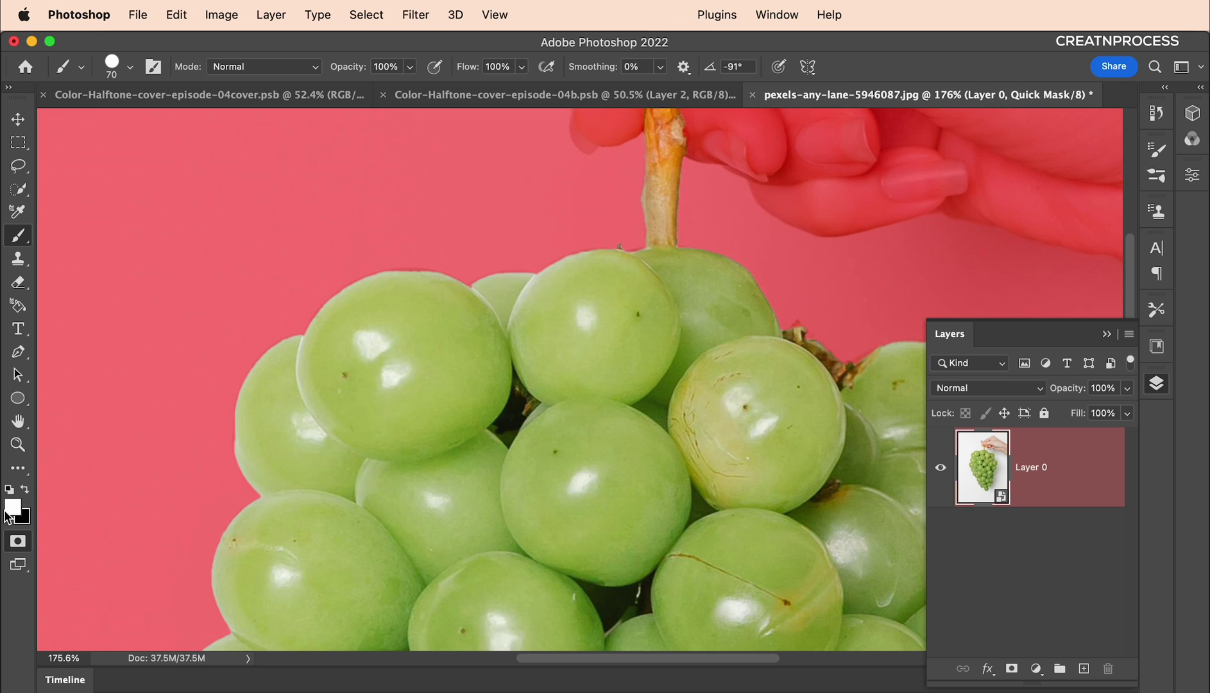
scroll(580, 468, down, 5)
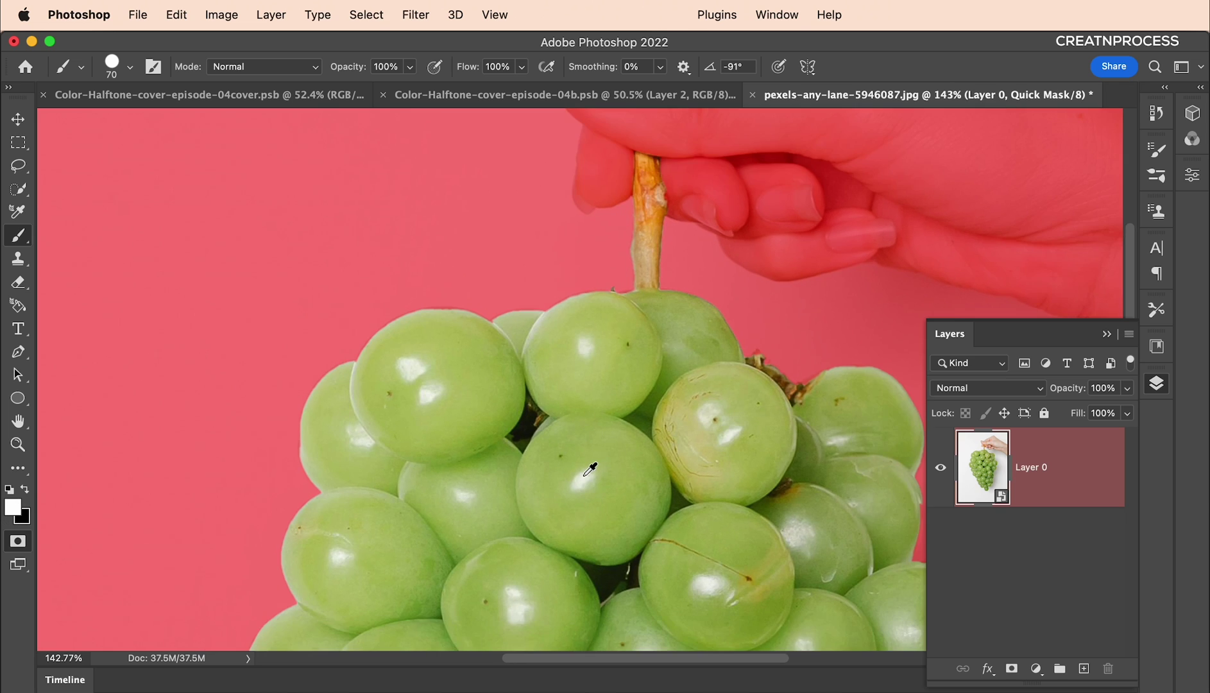
scroll(661, 424, up, 3)
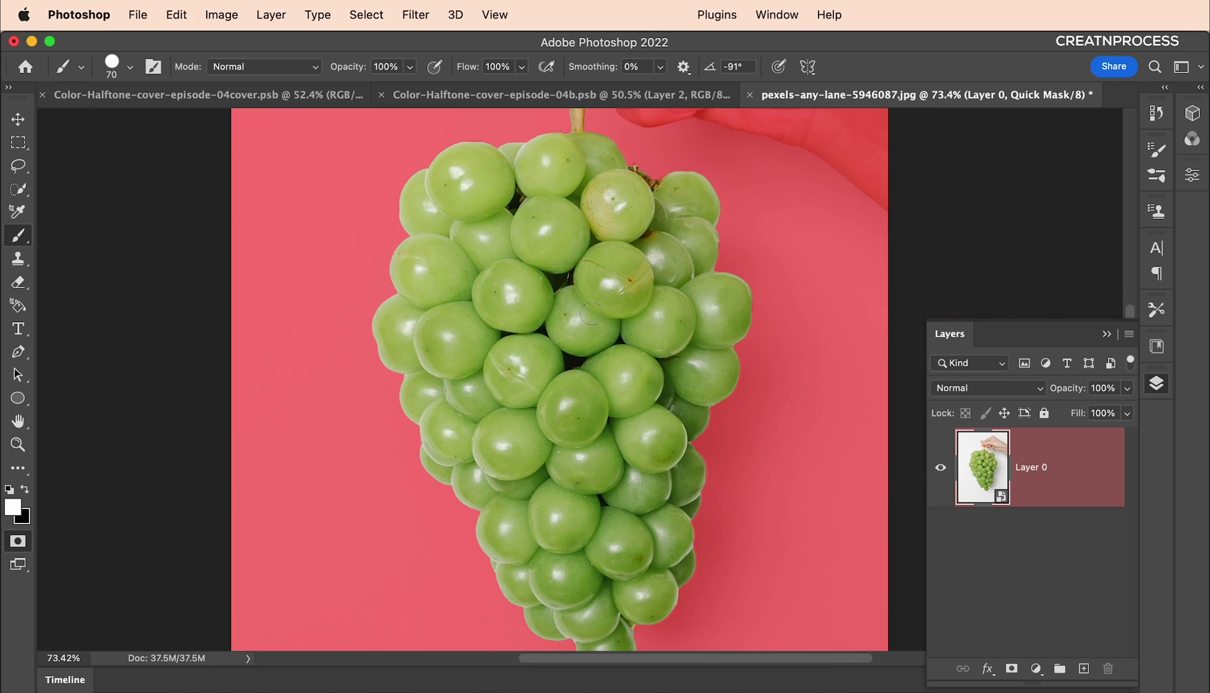
scroll(704, 337, up, 5)
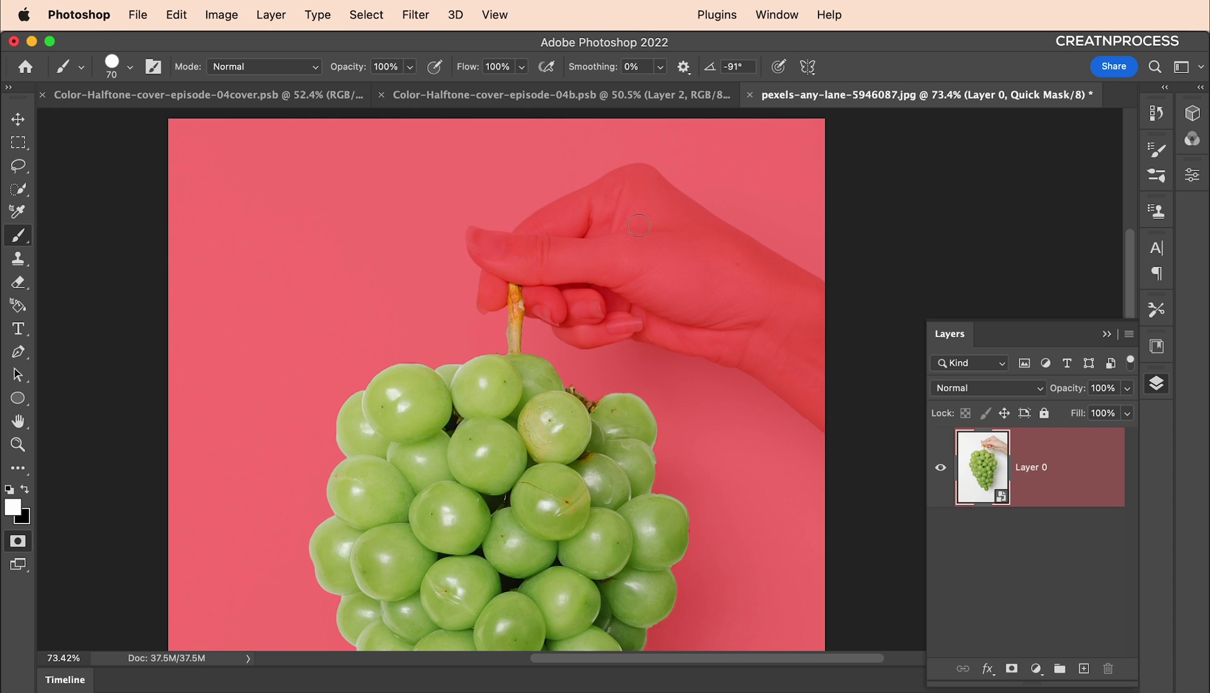
- Exit Quick Mask to get the grape selection, fit the view, and float the Layers panel
key(q)
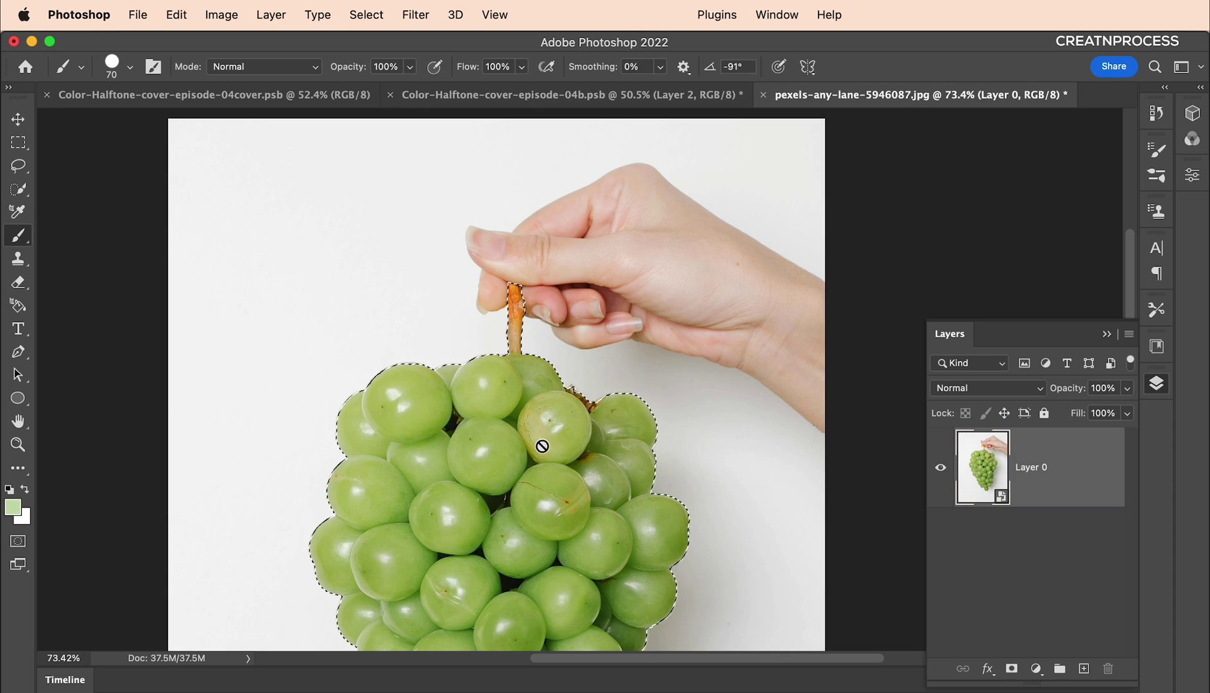
scroll(513, 337, down, 1)
scroll(538, 385, down, 3)
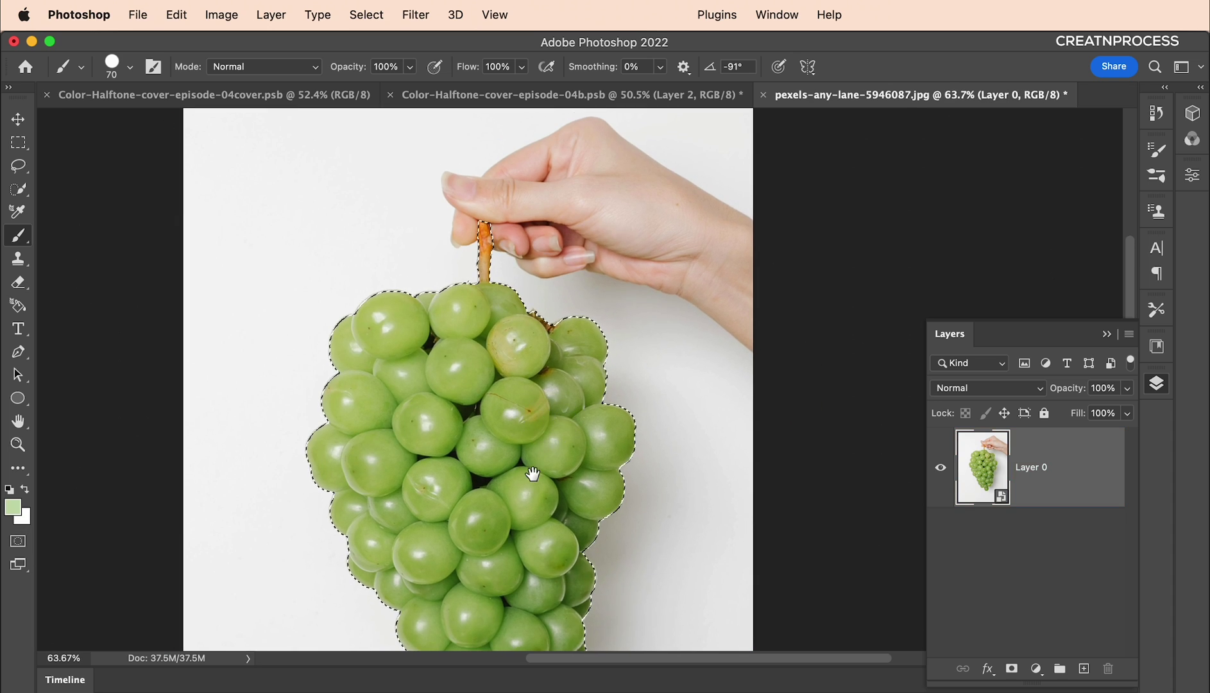
scroll(527, 436, down, 3)
key(v)
key(super+0)
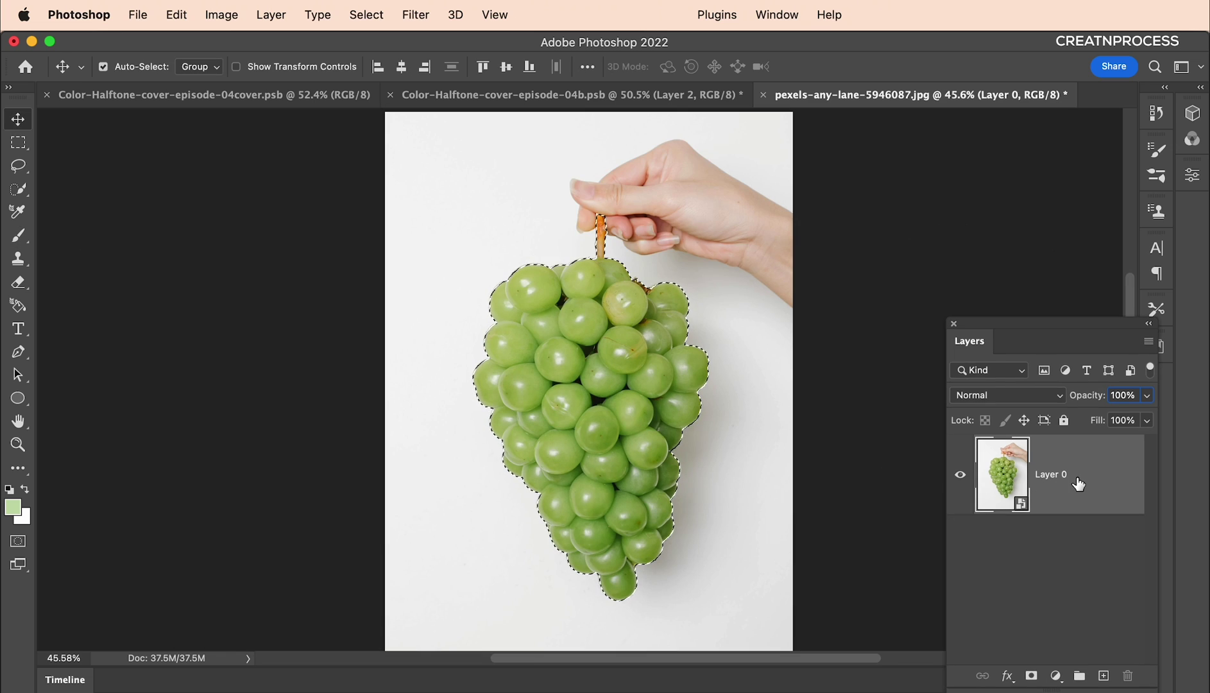
drag(1083, 335, 1075, 272)
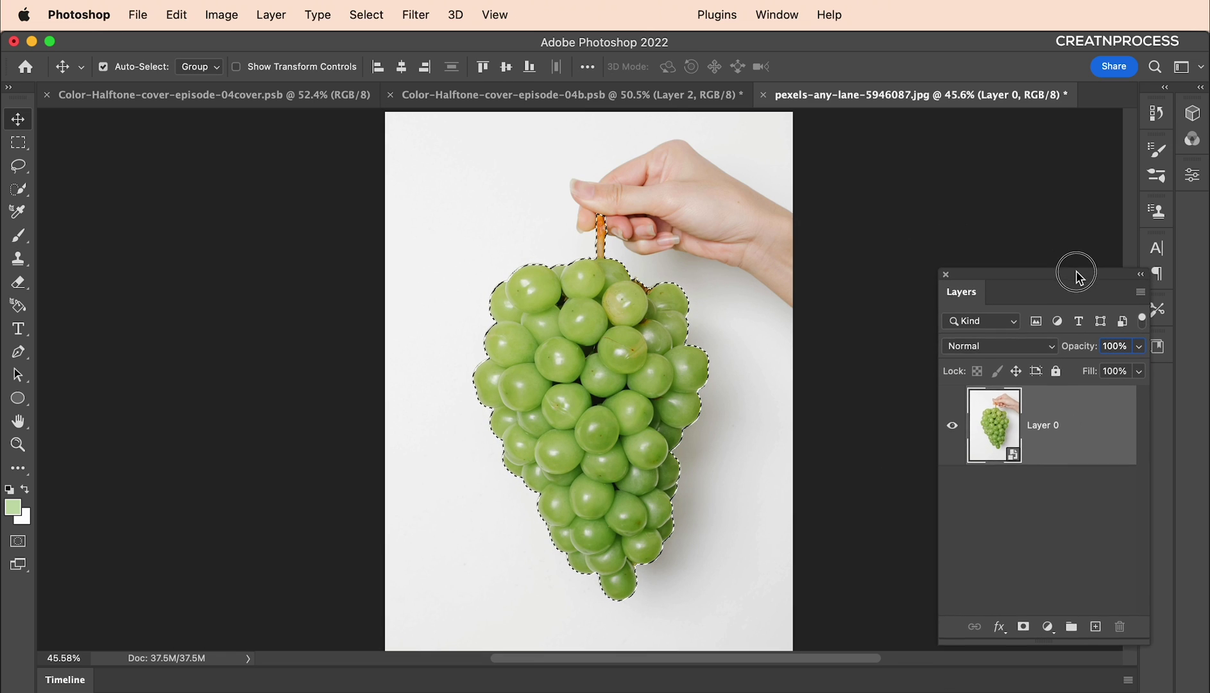
- Add a layer mask from the selection so Layer 0 shows only the grapes
click(1022, 624)
scroll(677, 372, up, 1)
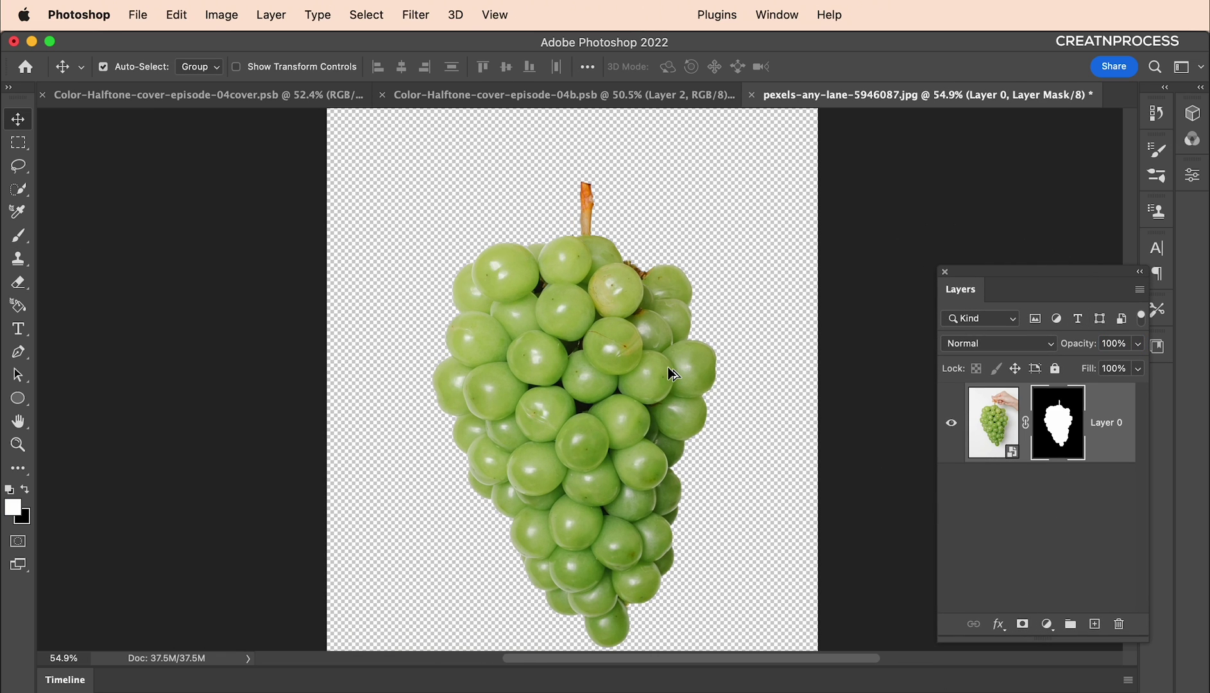
scroll(680, 369, down, 3)
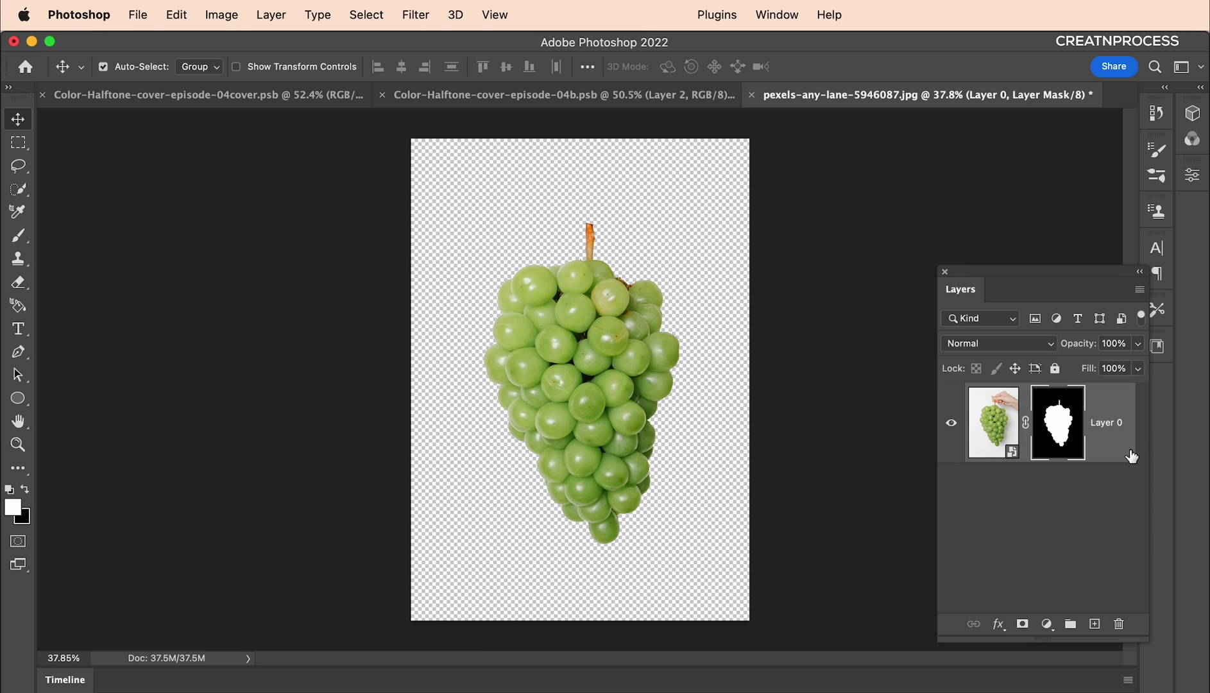
click(993, 443)
scroll(621, 392, up, 2)
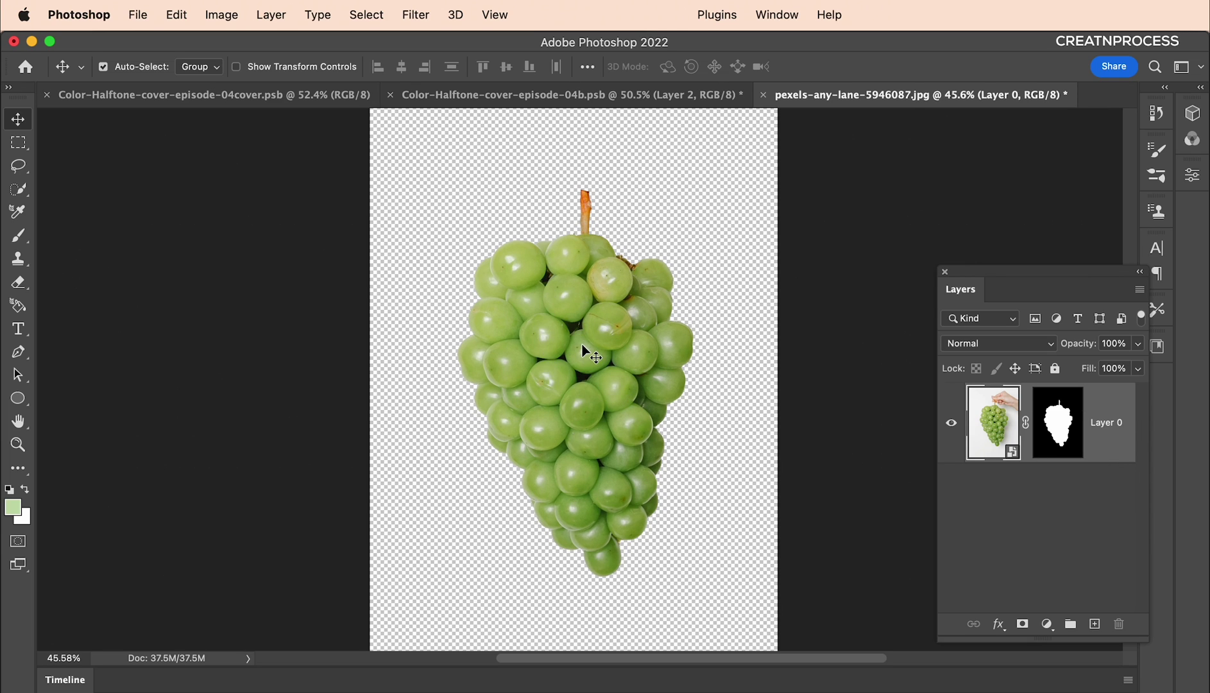
- Add a Solid Color fill layer in bright blue 003cff
click(1046, 625)
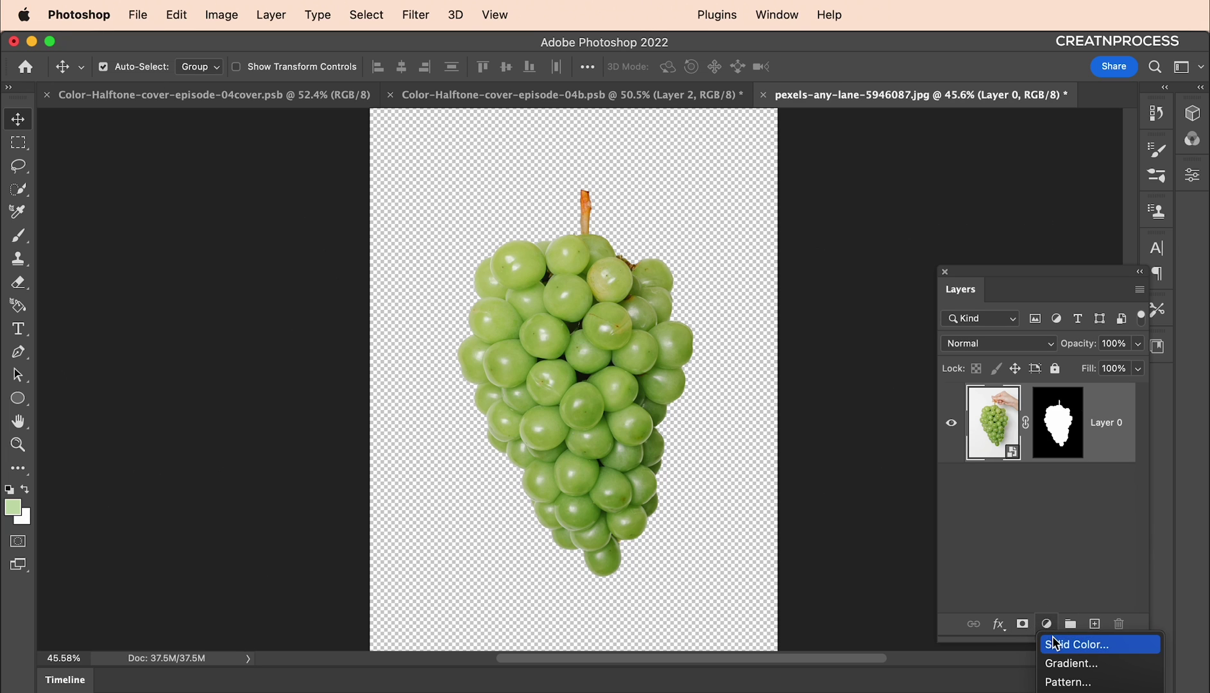
click(1052, 643)
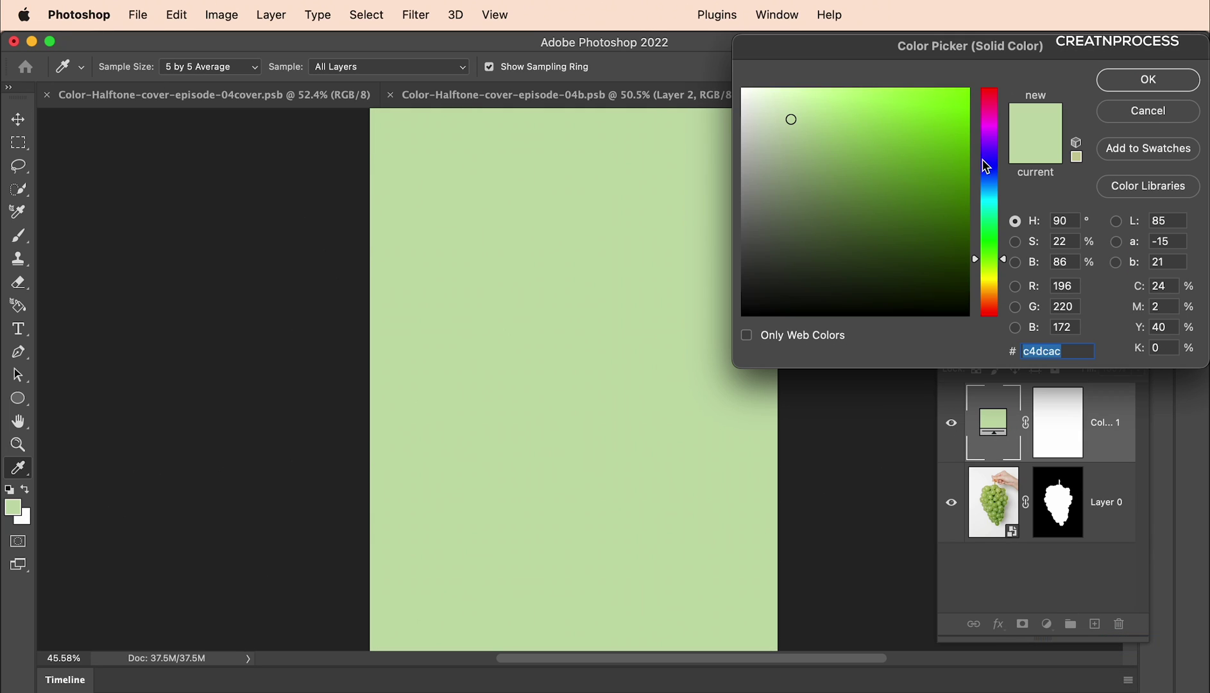
click(989, 172)
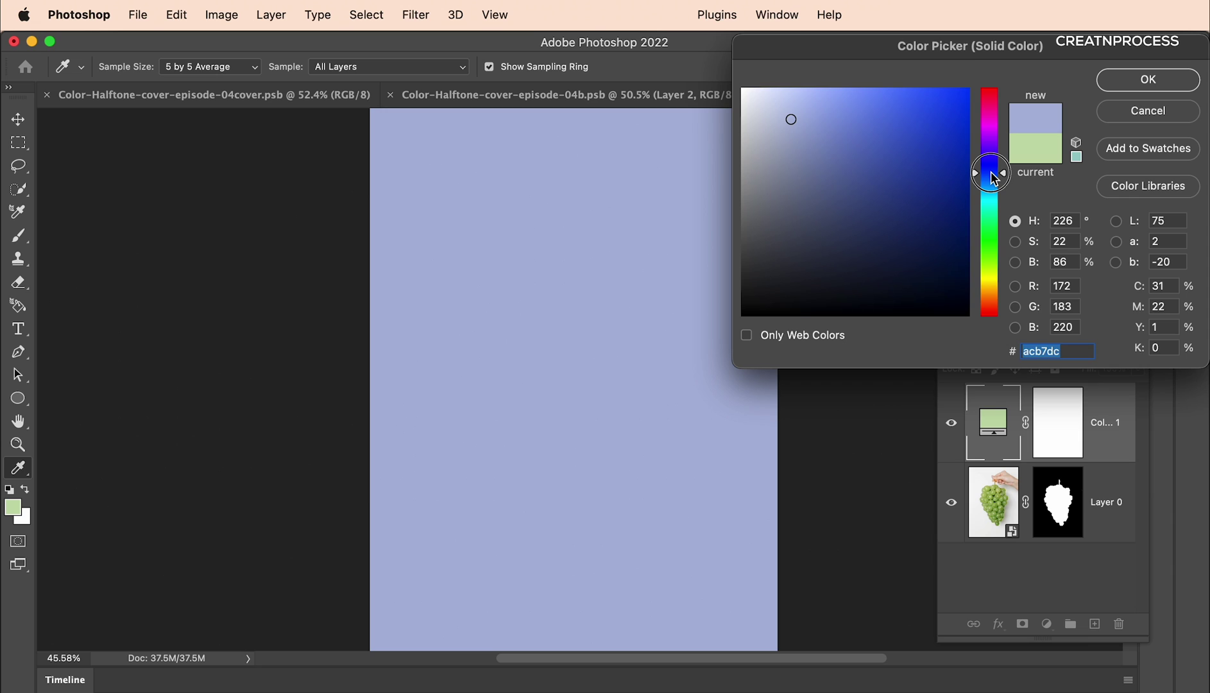
drag(931, 127, 978, 76)
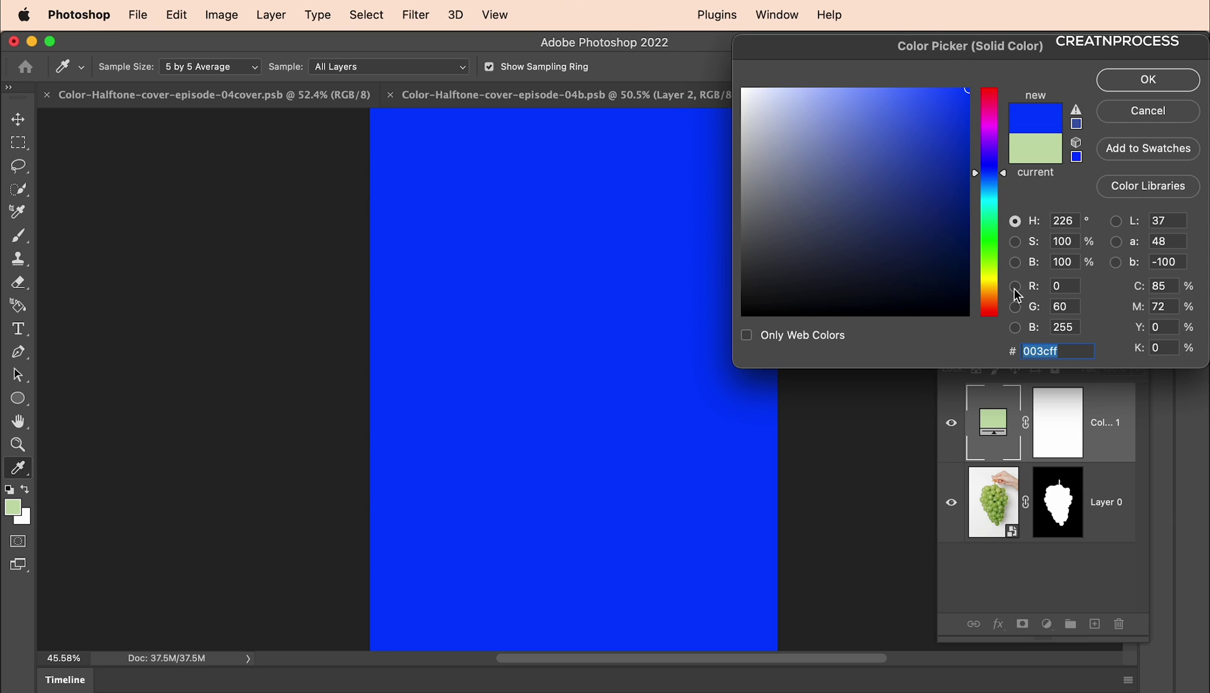
- Set the blue fill layer to Color Burn and clip it to Layer 0
click(1134, 84)
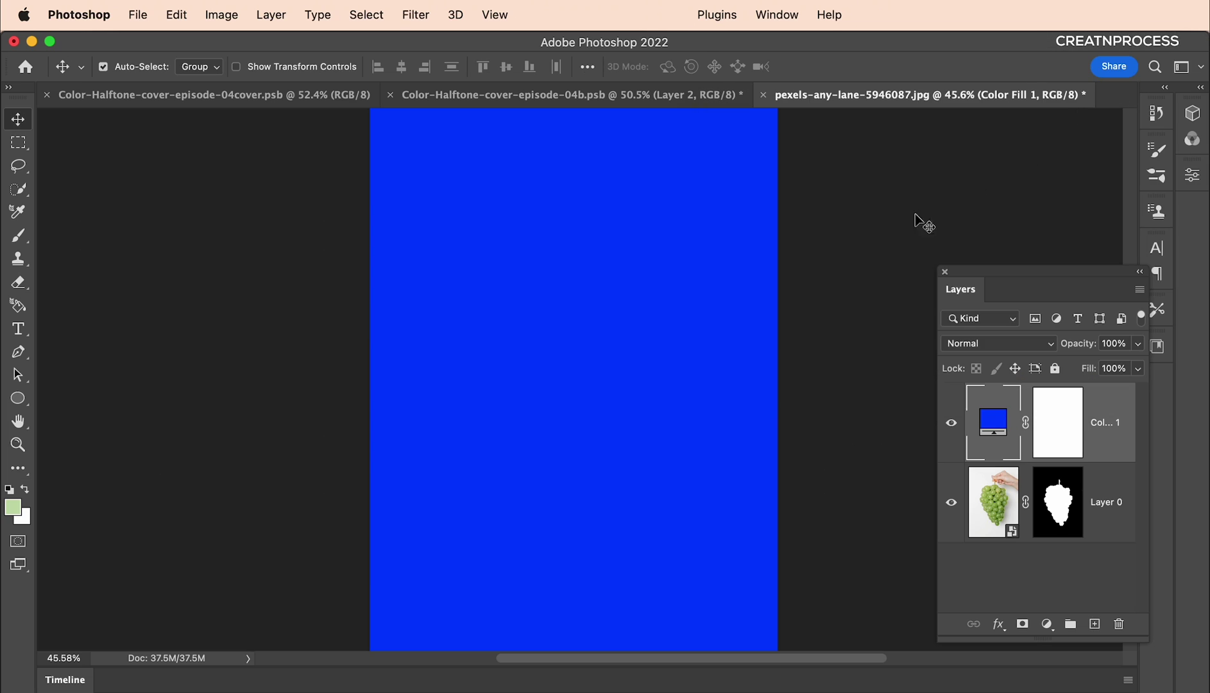
click(1020, 342)
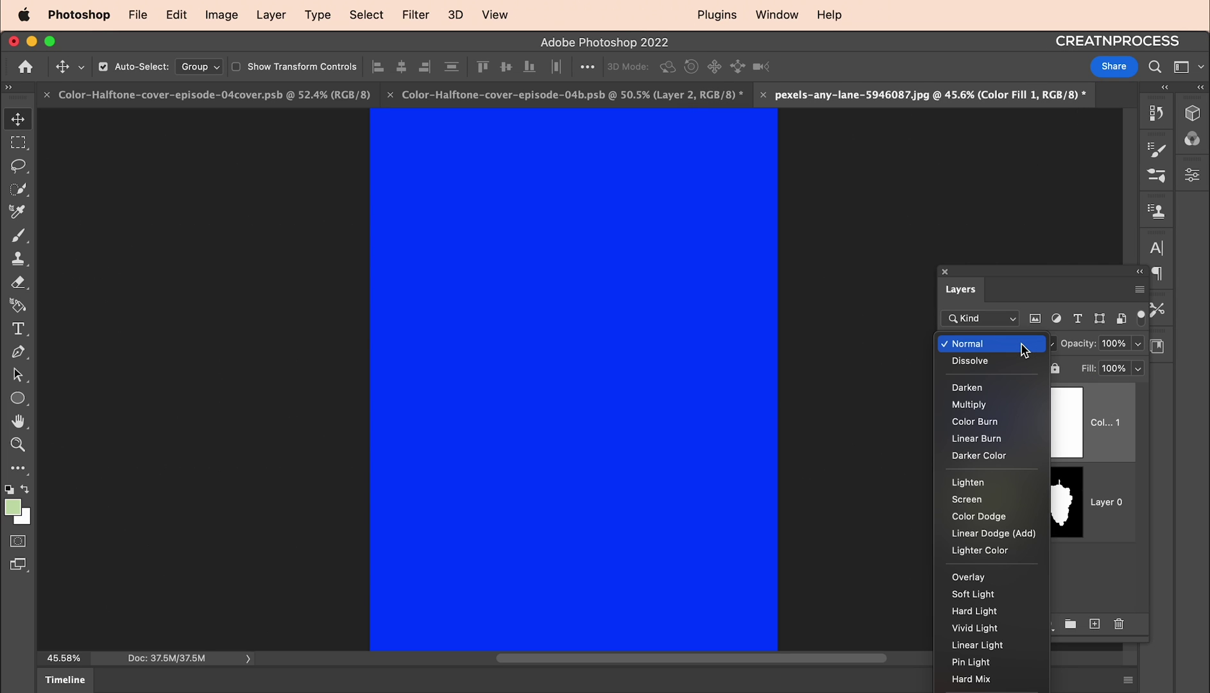
click(1004, 420)
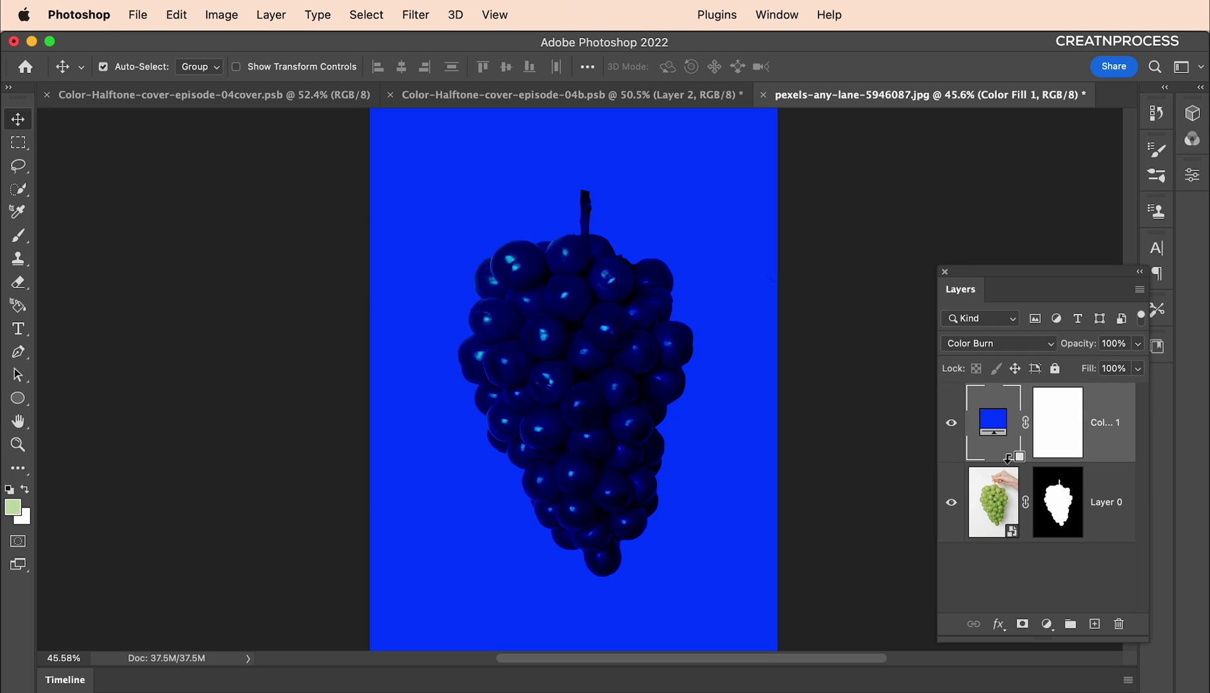
alt+click(1007, 458)
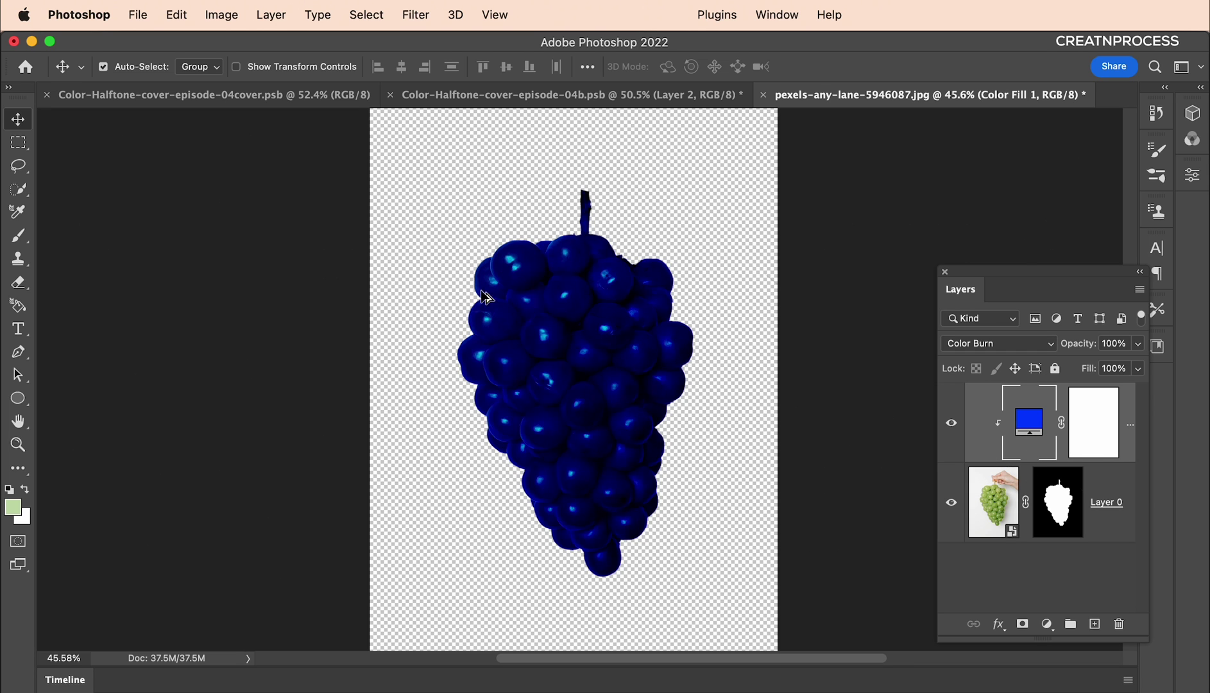
scroll(577, 270, up, 5)
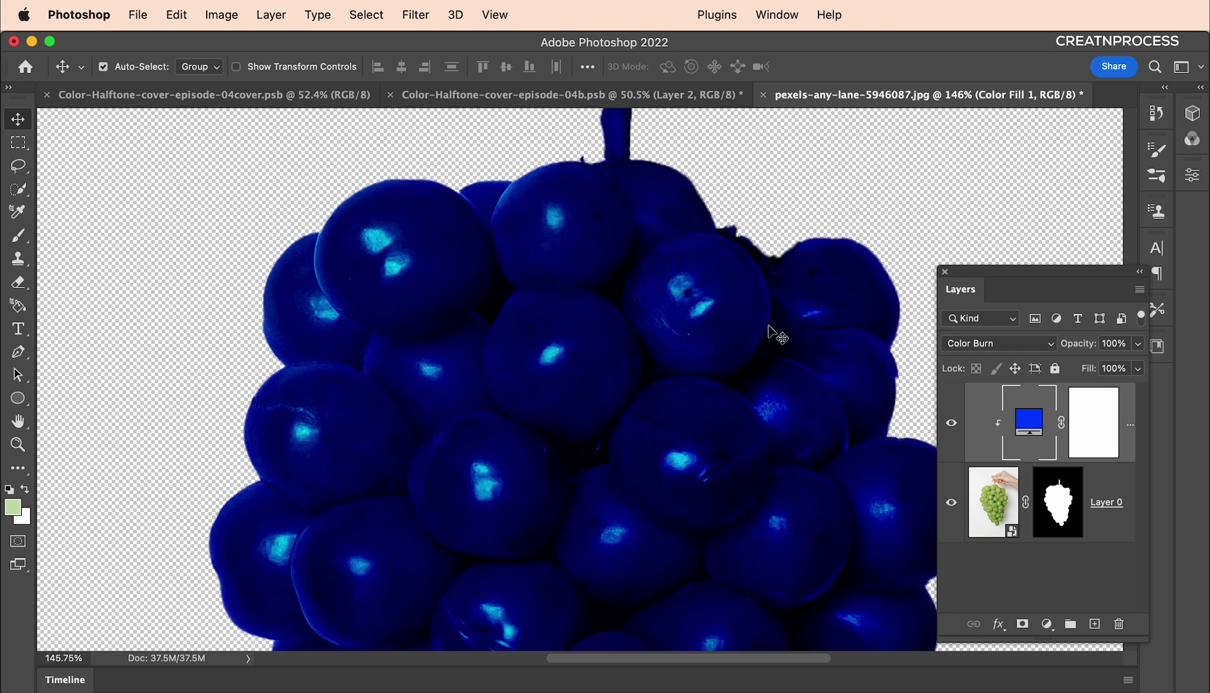
- Change the Color Fill 1 colour to lighter blue 0048ff
click(1026, 427)
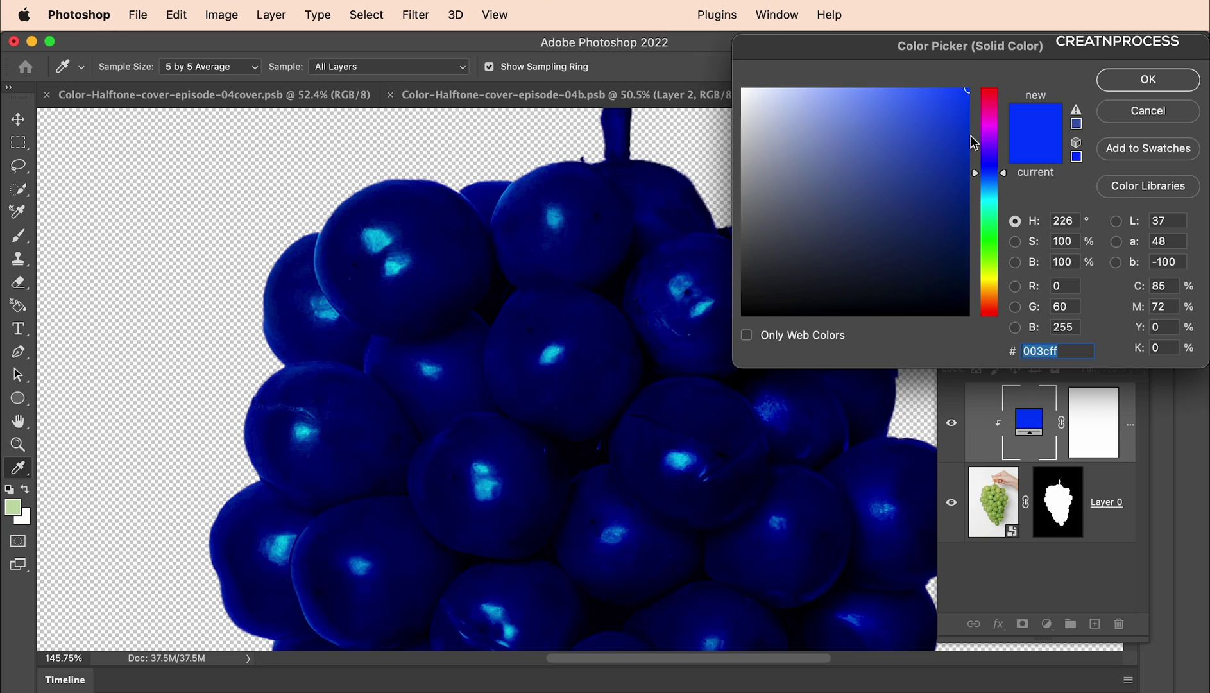
click(991, 181)
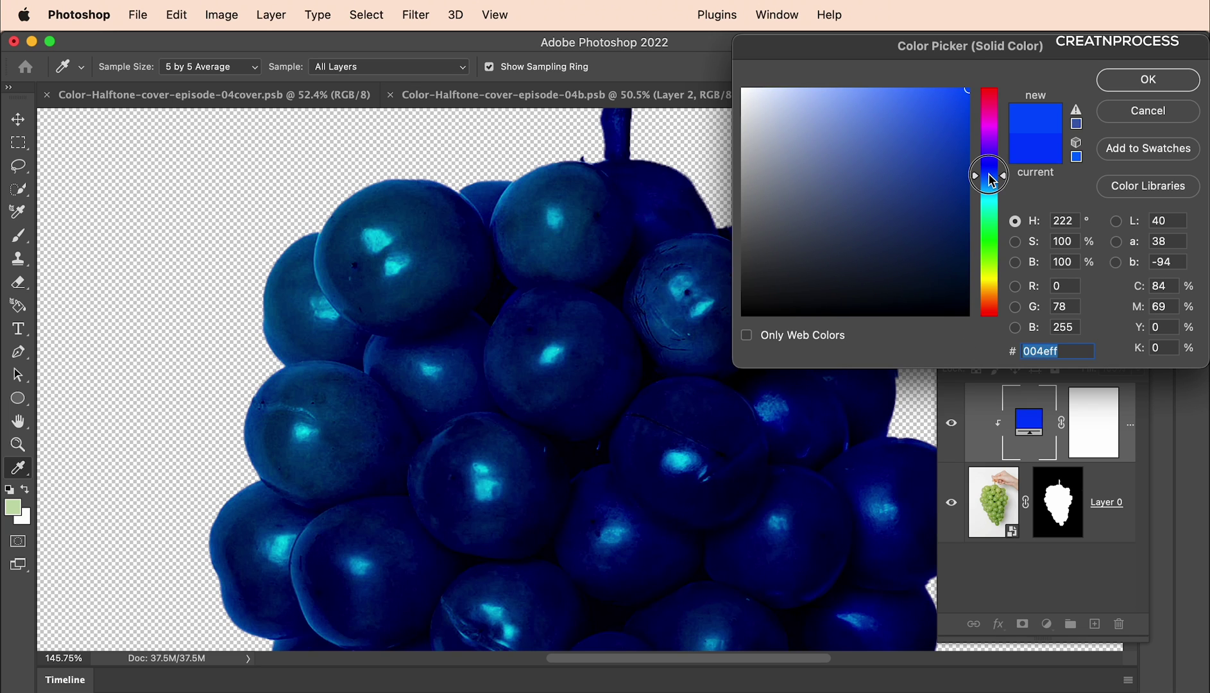
drag(991, 182, 994, 180)
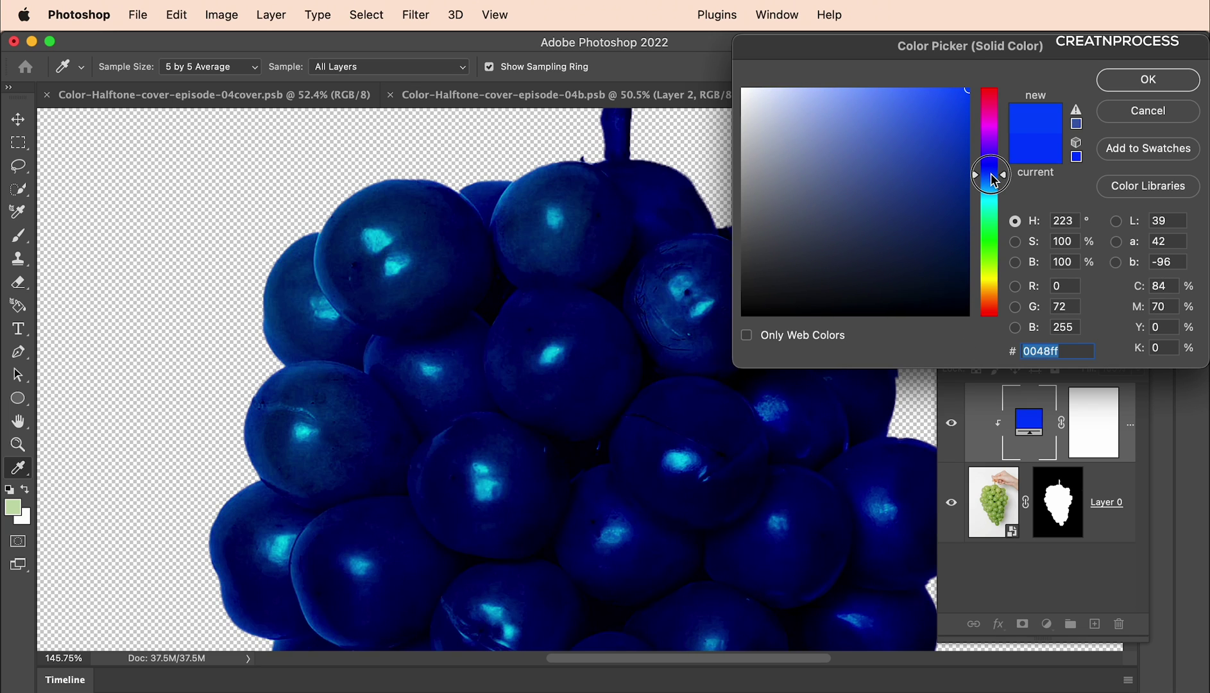
scroll(470, 203, down, 8)
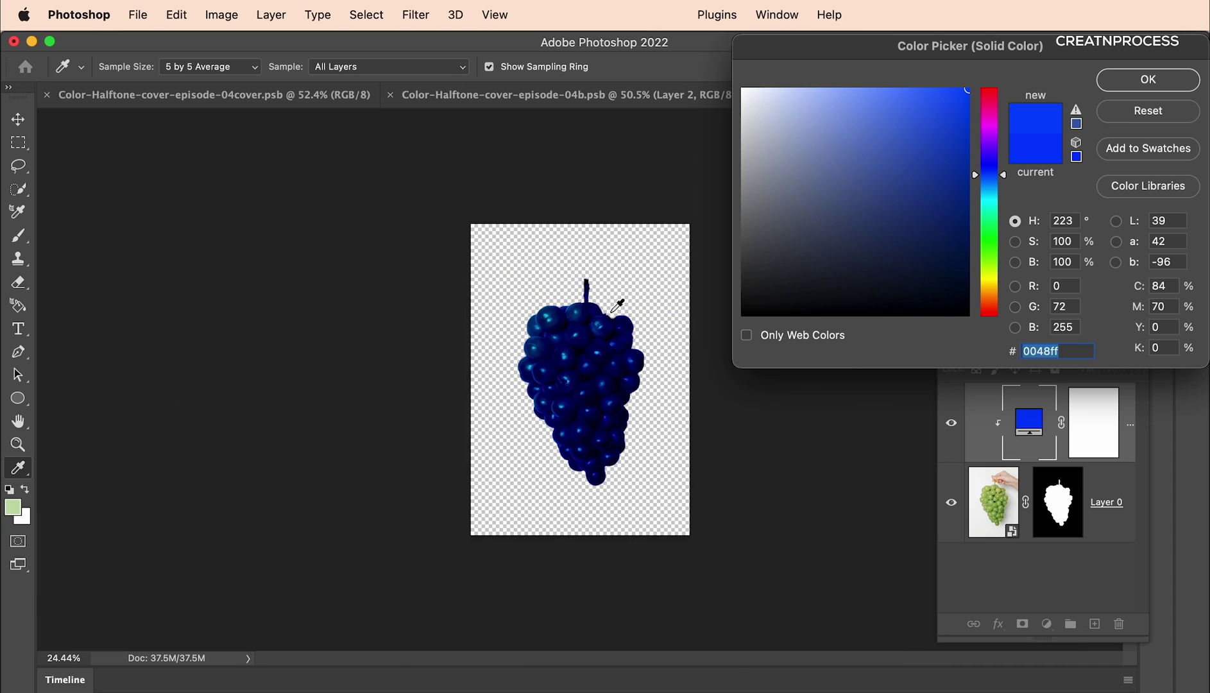
scroll(513, 256, up, 7)
click(1143, 79)
scroll(698, 321, down, 5)
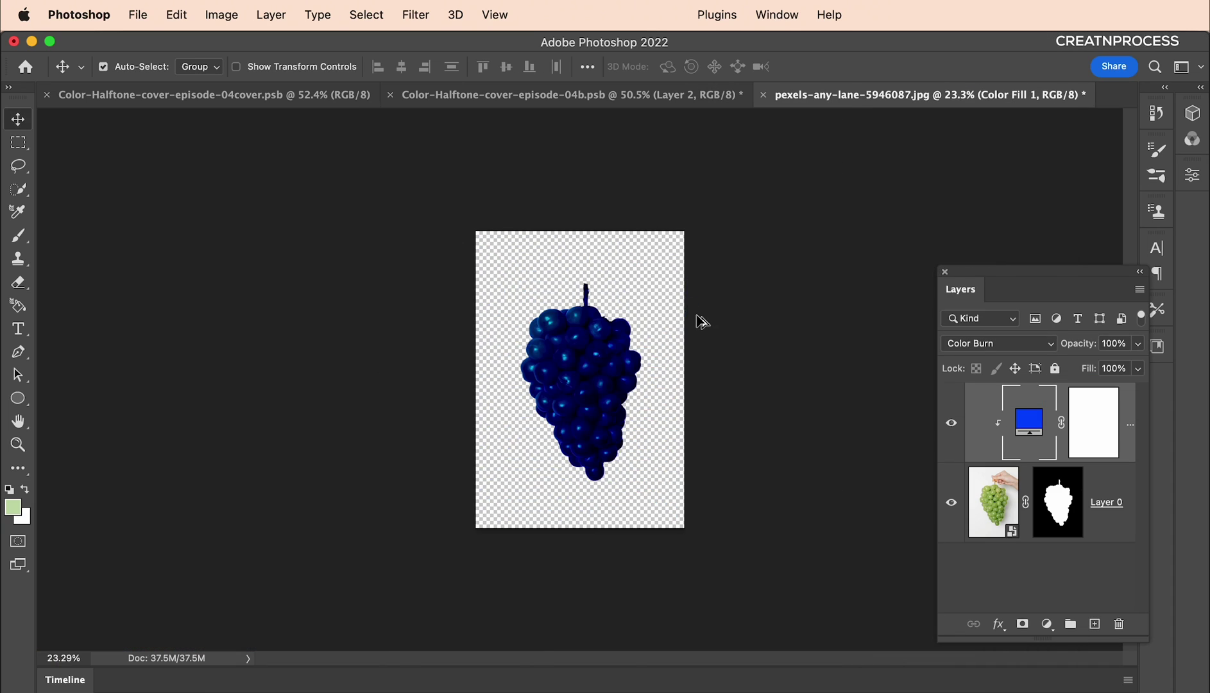
scroll(701, 322, up, 4)
scroll(701, 322, down, 2)
- Merge Layer 0 and Color Fill 1 into a single smart object
click(1111, 523)
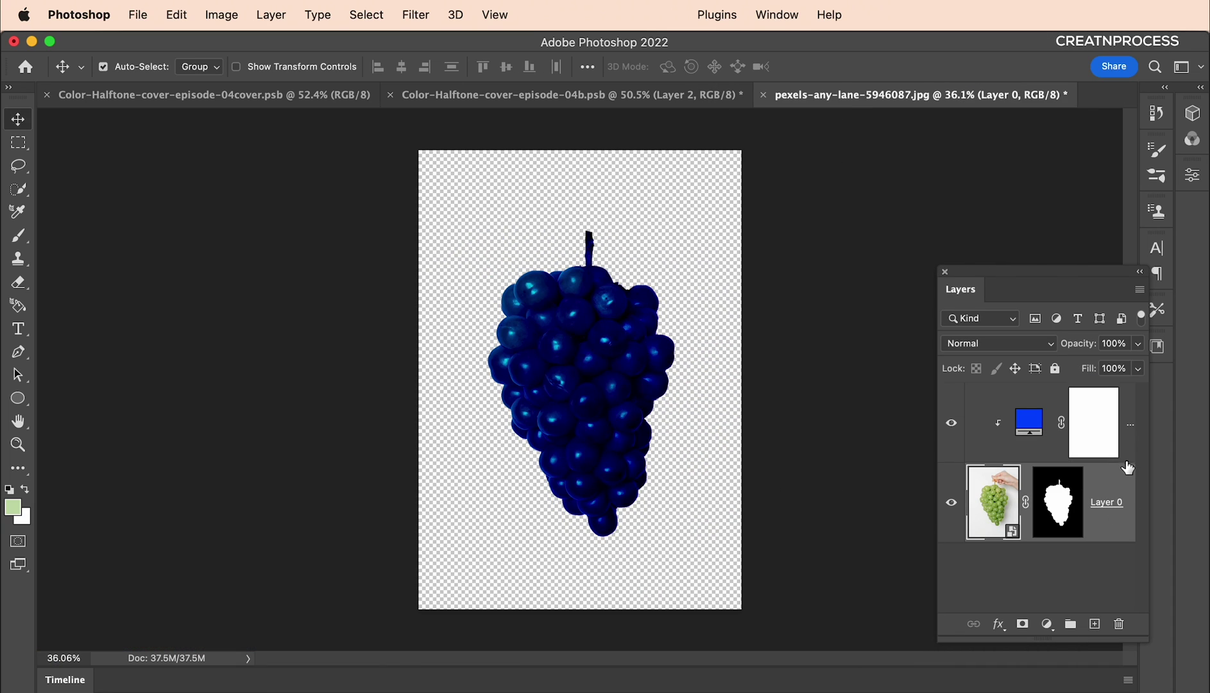
shift+click(1127, 458)
right_click(1125, 453)
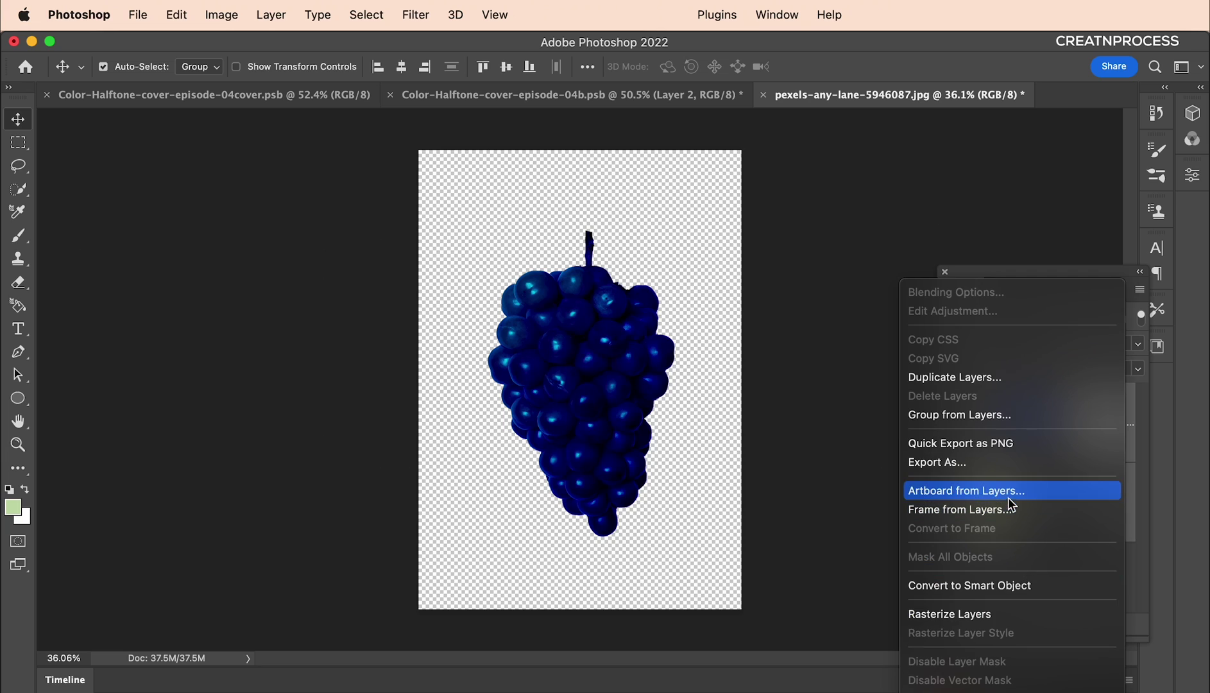
click(1004, 585)
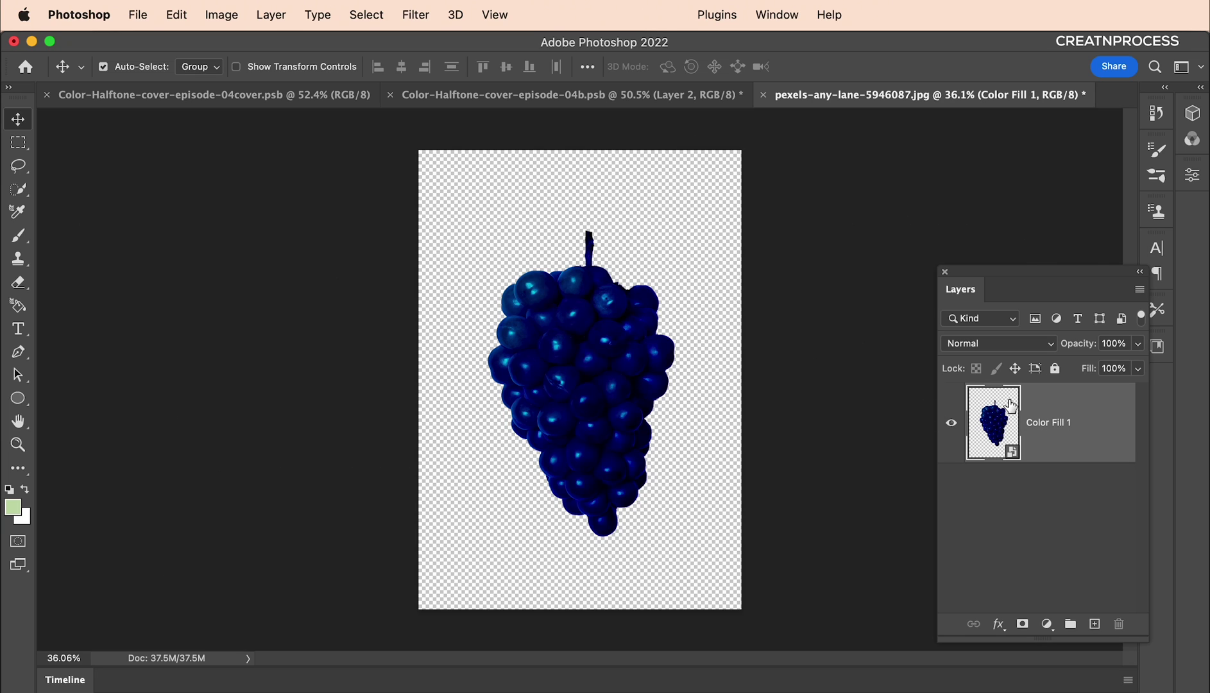
- Apply Filter > Pixelate > Color Halftone with a 22 px max radius
click(417, 16)
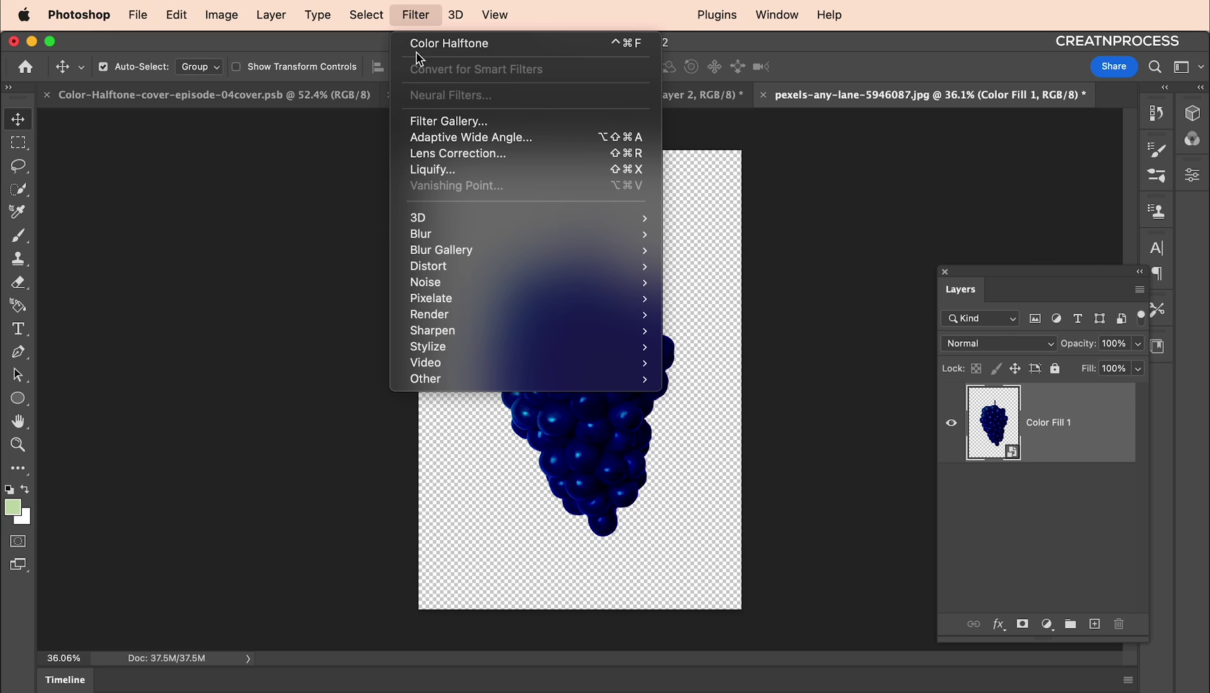
mouse_move(500, 298)
click(683, 299)
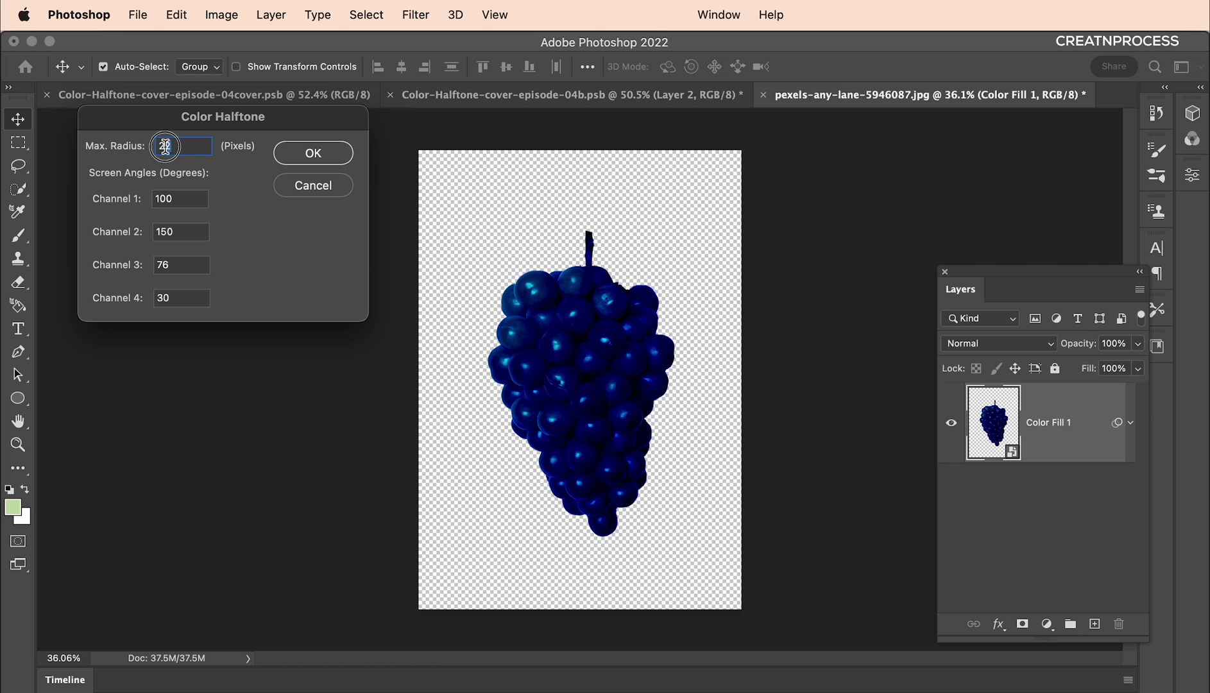
click(313, 152)
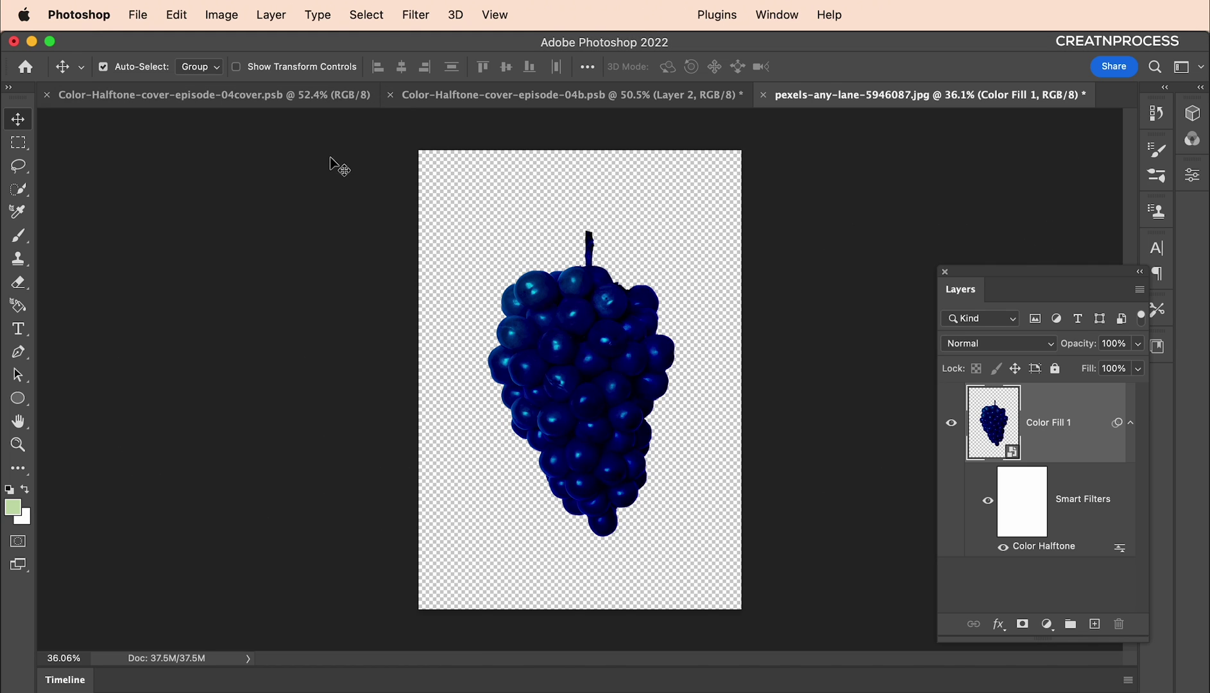
scroll(586, 343, up, 5)
scroll(587, 343, down, 6)
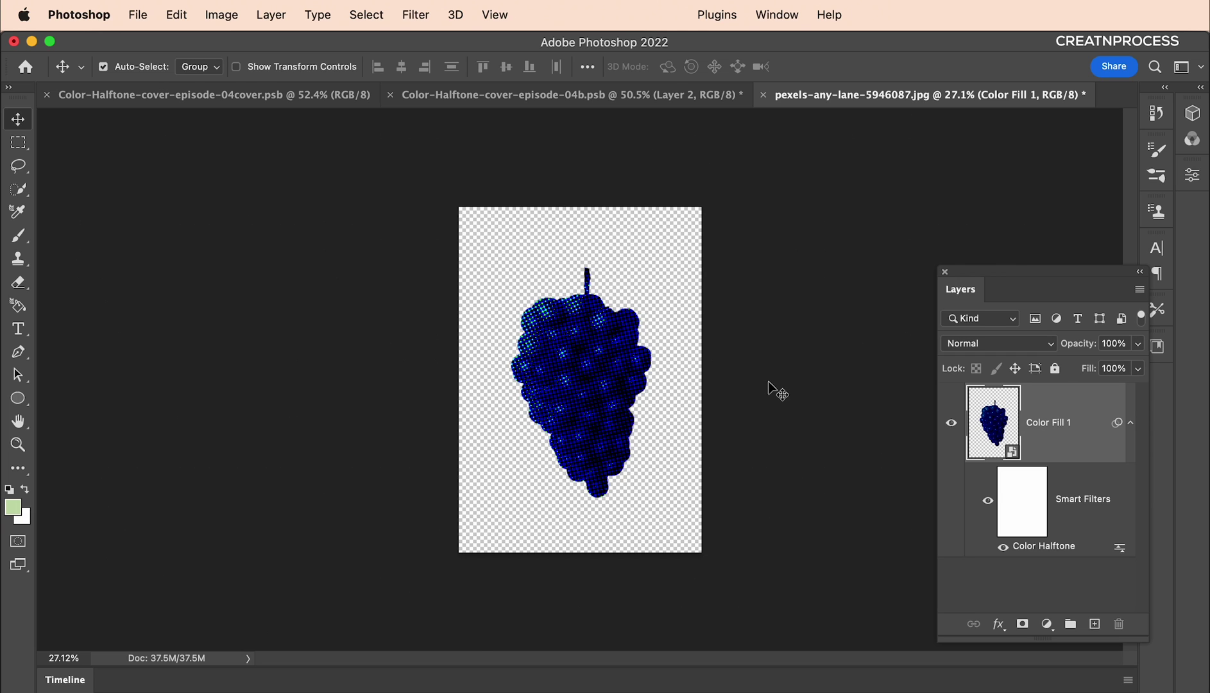
- Open the Channels panel and inspect the Green and Blue channels' halftone dots
click(777, 15)
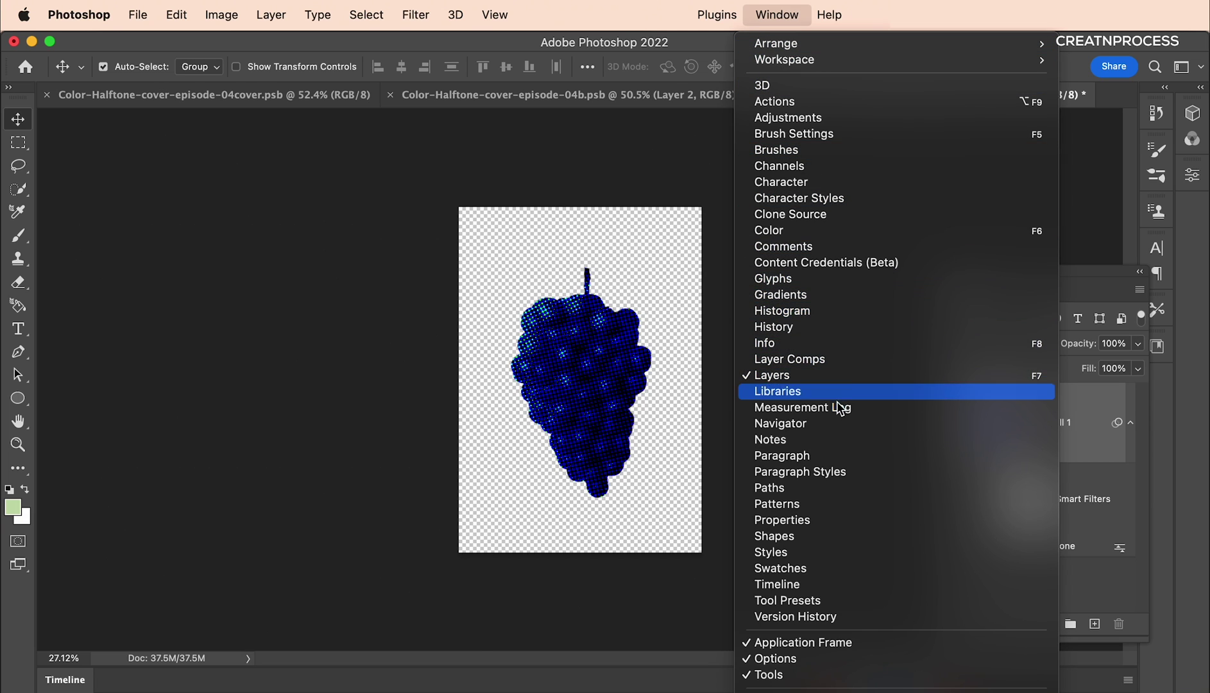
click(851, 168)
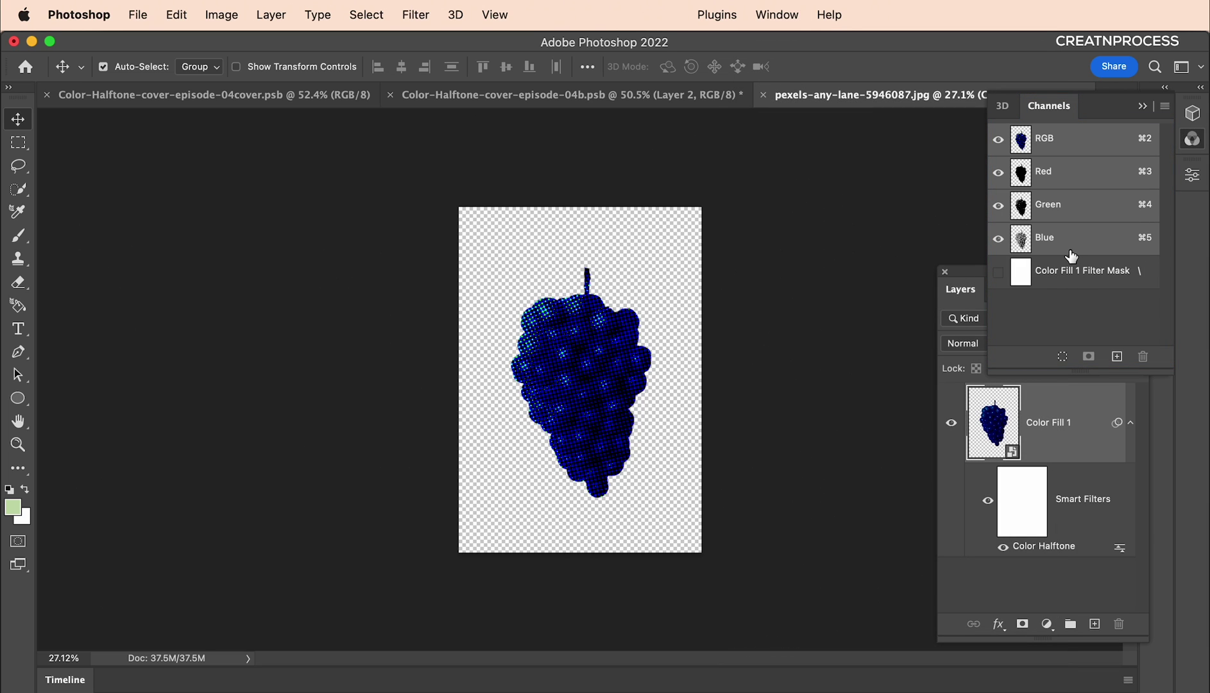
click(1061, 208)
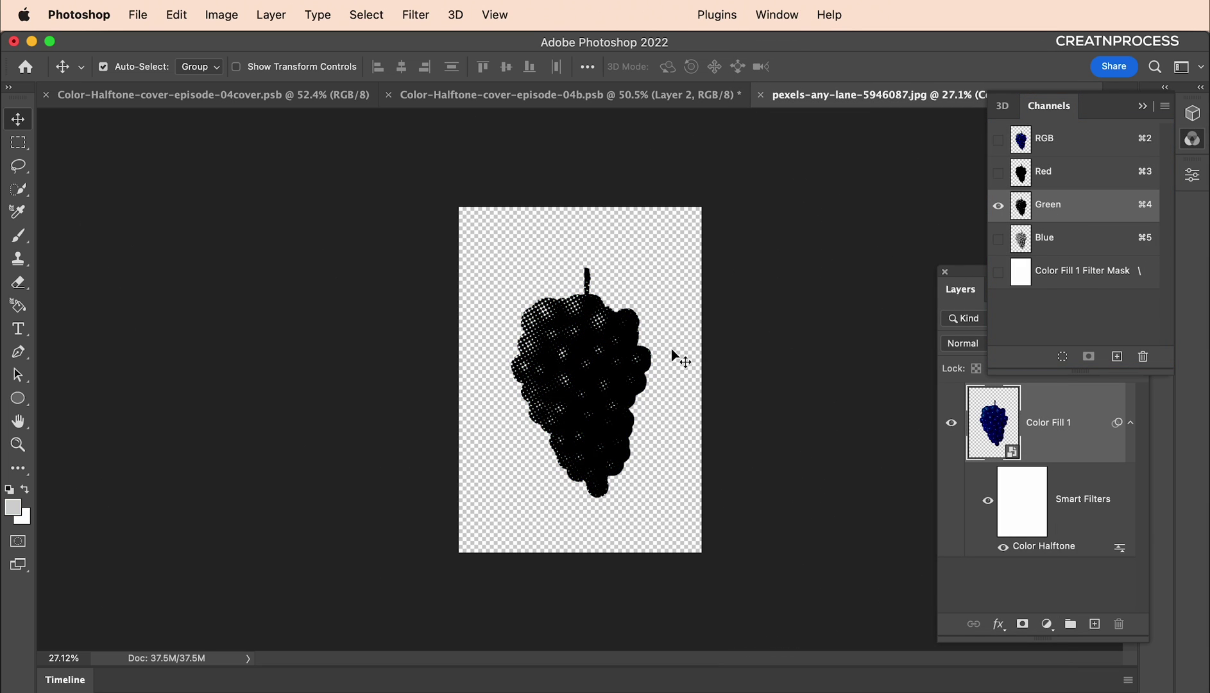
scroll(630, 330, up, 5)
click(1042, 248)
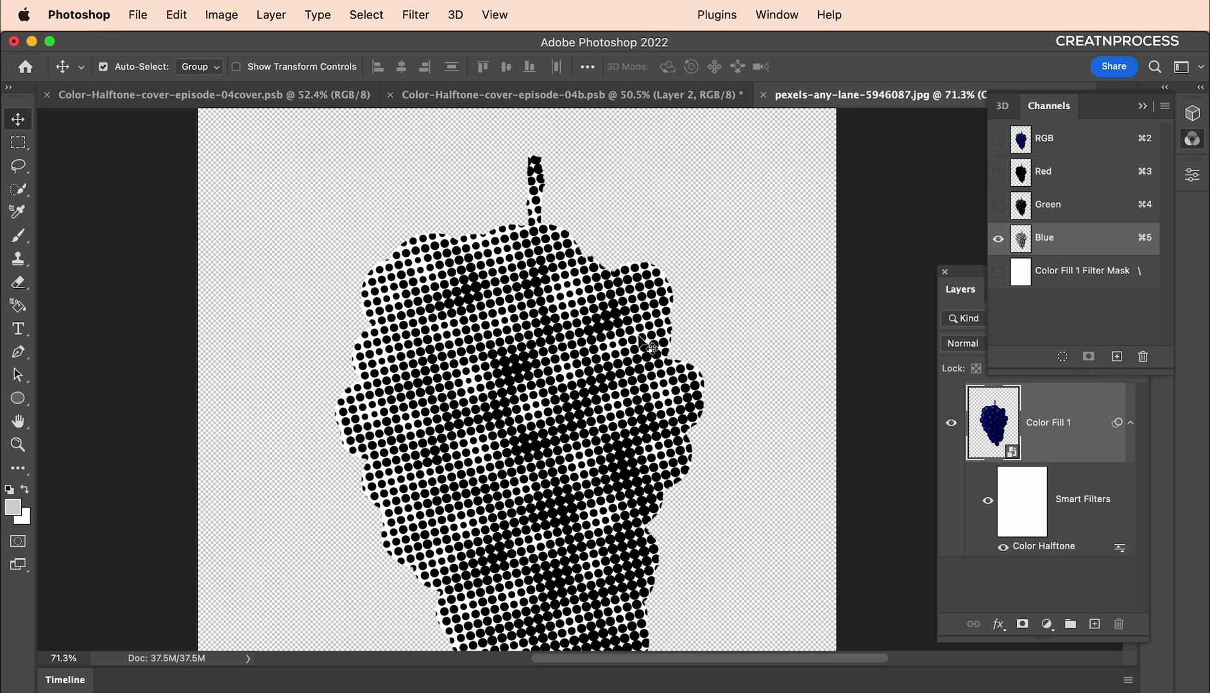
scroll(1046, 263, down, 3)
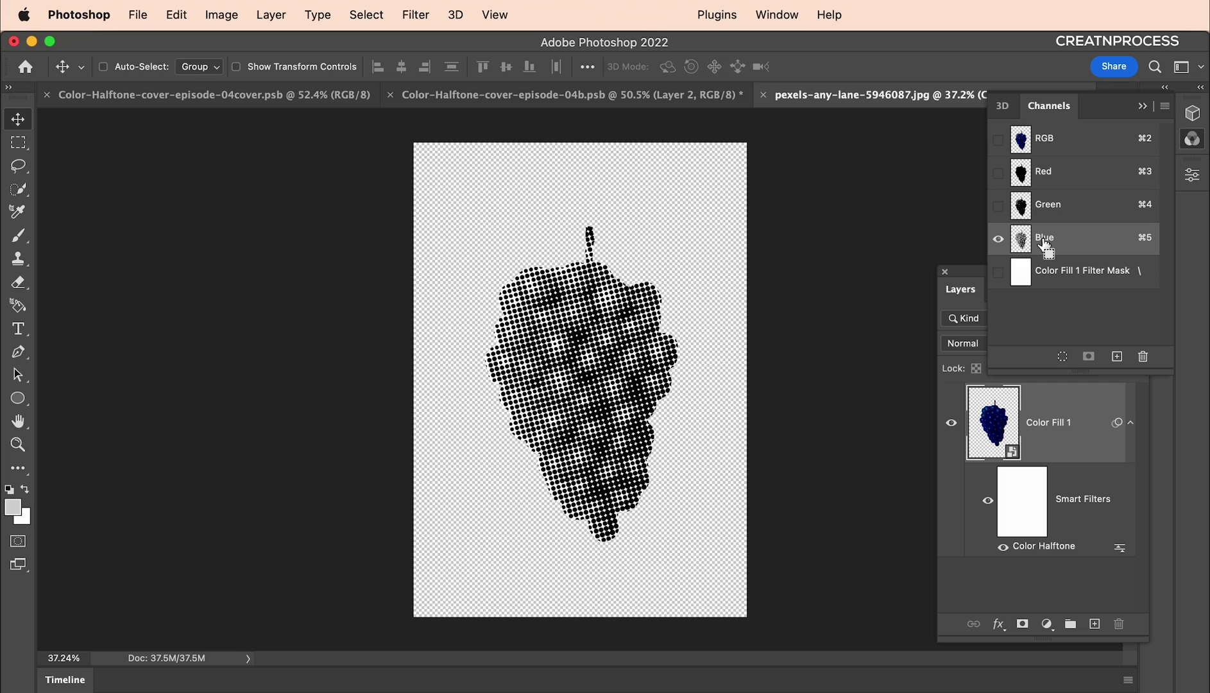
- Load the Blue channel as a selection and add a new empty Layer 1
super+click(1043, 243)
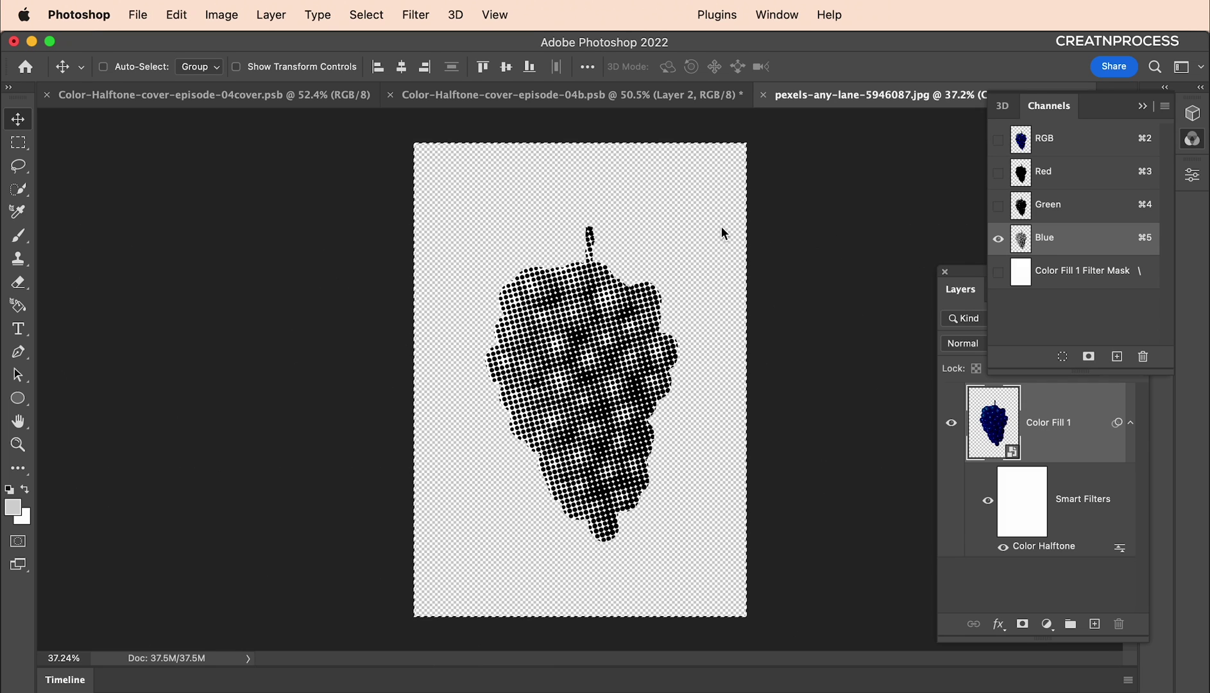
click(1121, 438)
click(1094, 623)
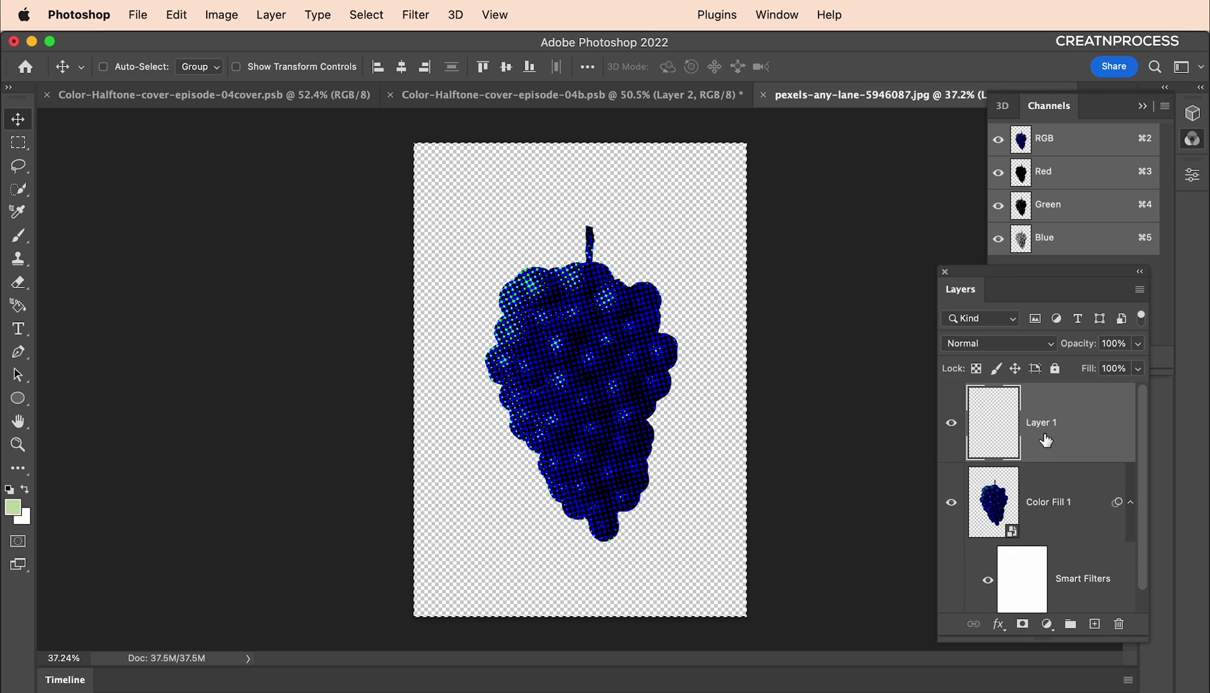
- Fill the selection with black on Layer 1 and nudge the dots into place
key(super+v)
drag(581, 324, 616, 328)
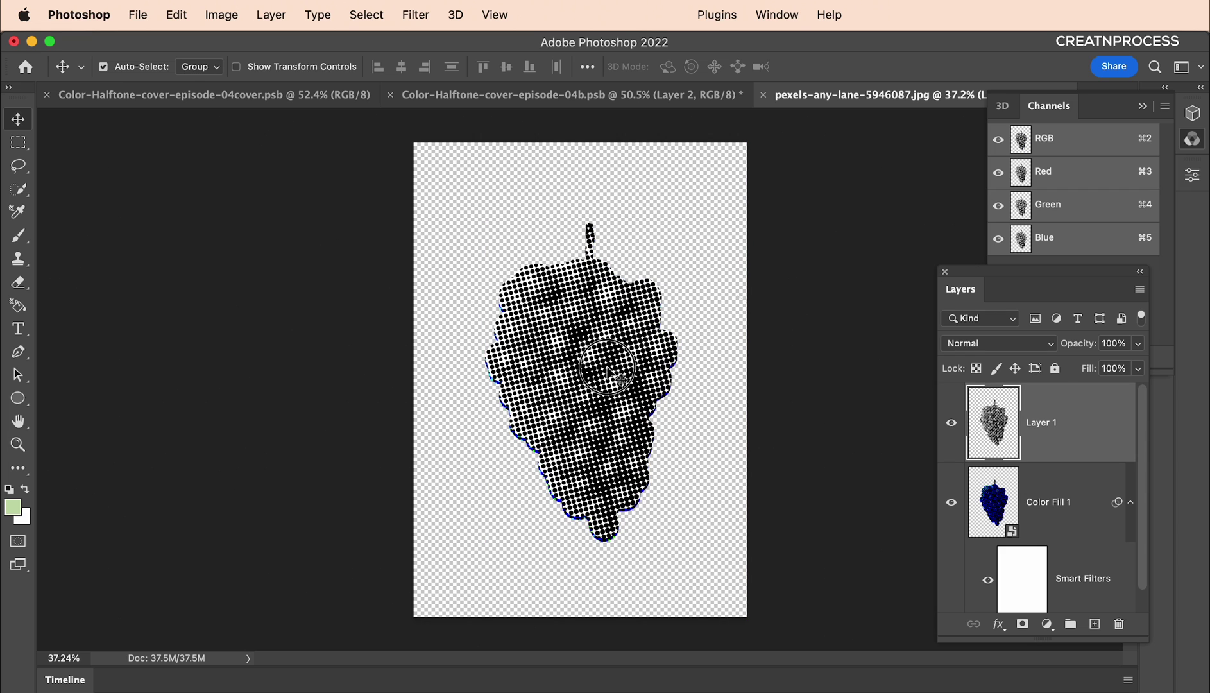
key(shift+Down)
scroll(612, 333, up, 3)
scroll(616, 314, down, 3)
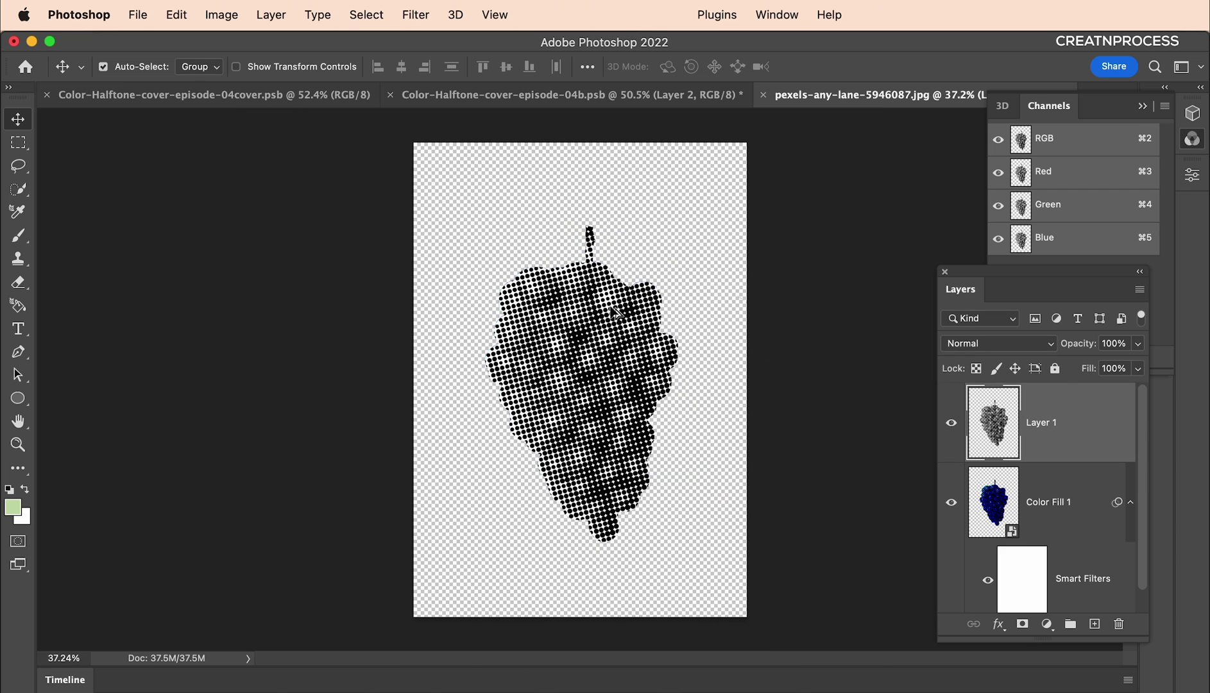
- Duplicate Color Fill 1, hide the copy, and delete the original's Color Halftone filter
click(1129, 513)
click(1076, 498)
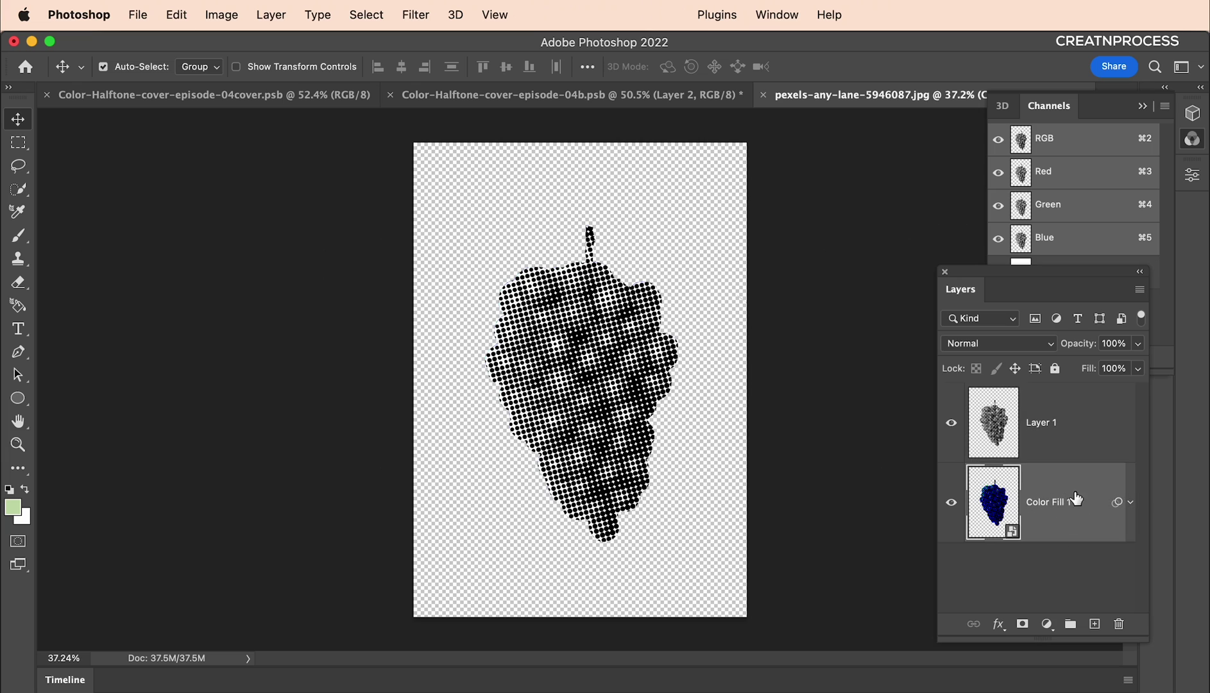
drag(1086, 520, 1094, 623)
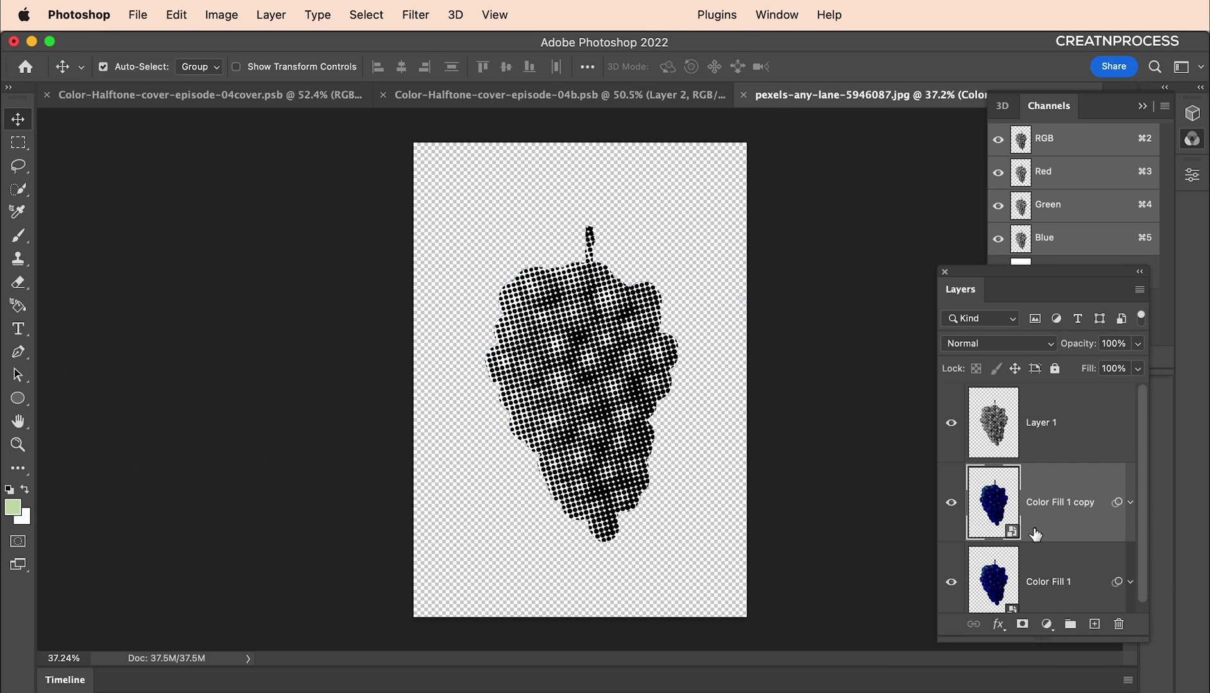
click(952, 503)
click(1101, 537)
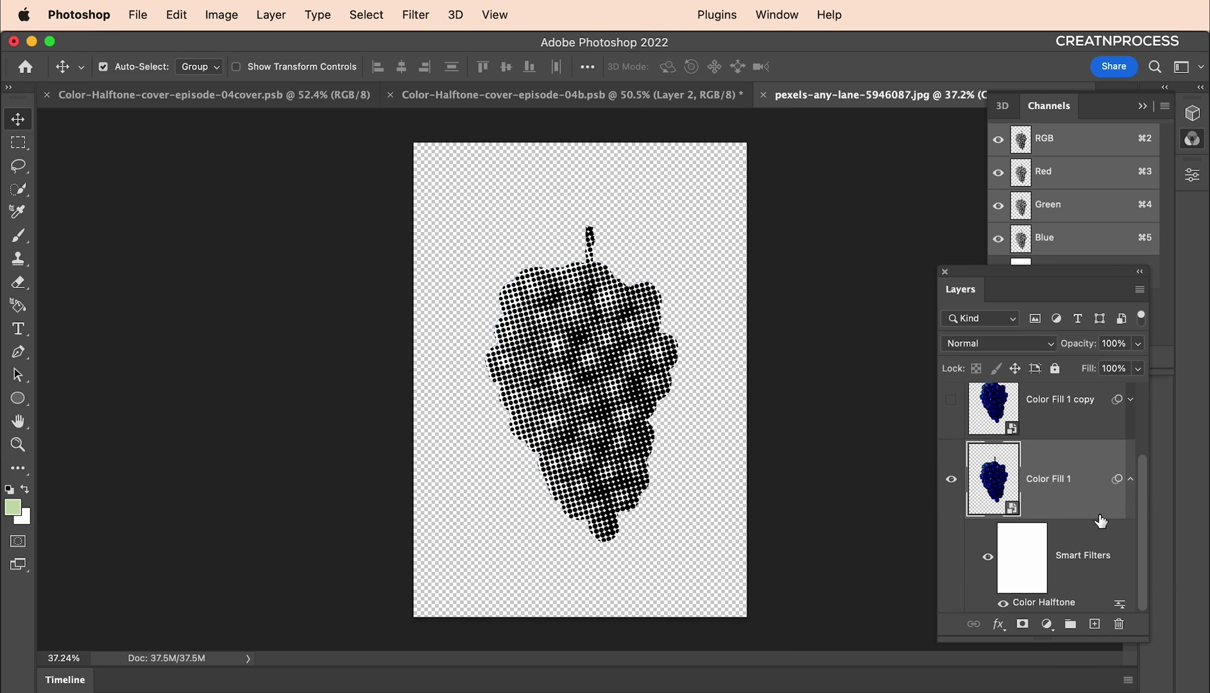
drag(1060, 604, 1120, 631)
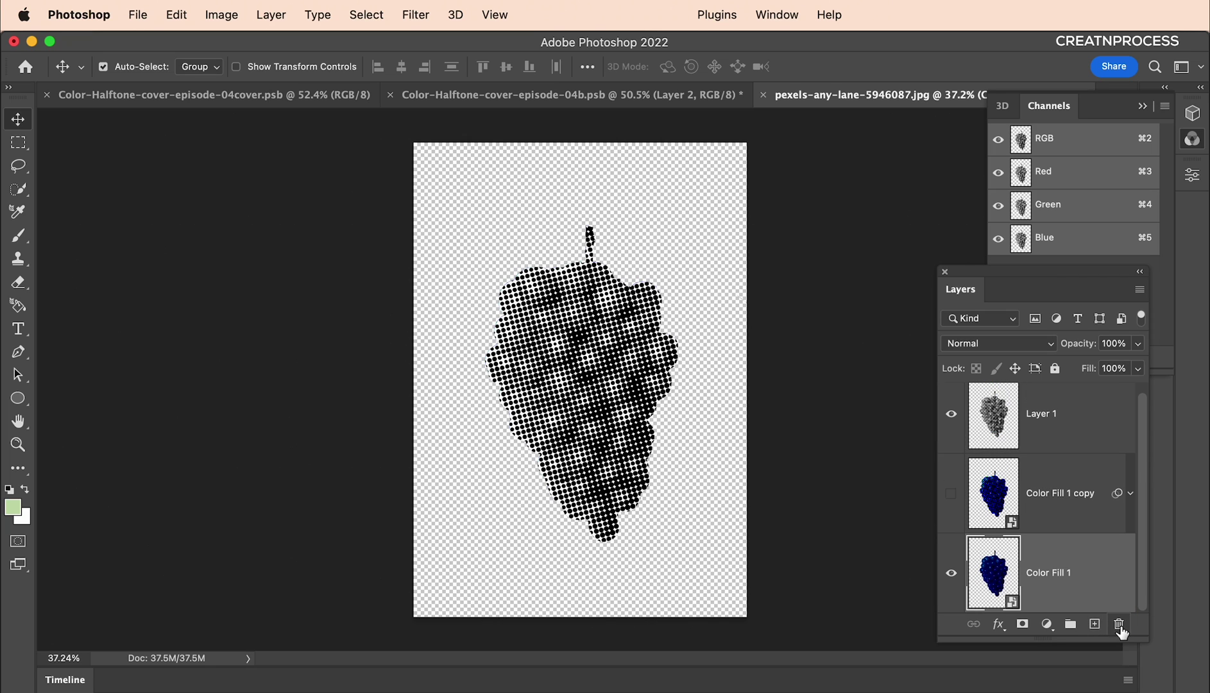
click(1053, 412)
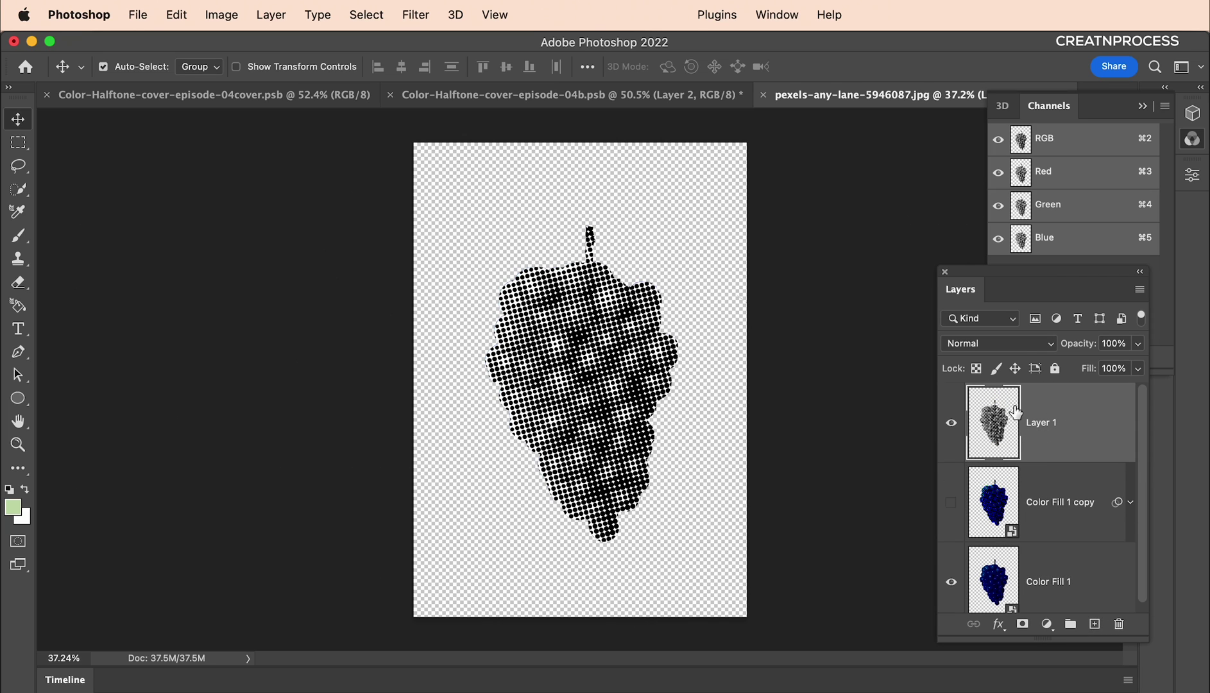
- Set Layer 1's blend mode to Overlay
click(1007, 345)
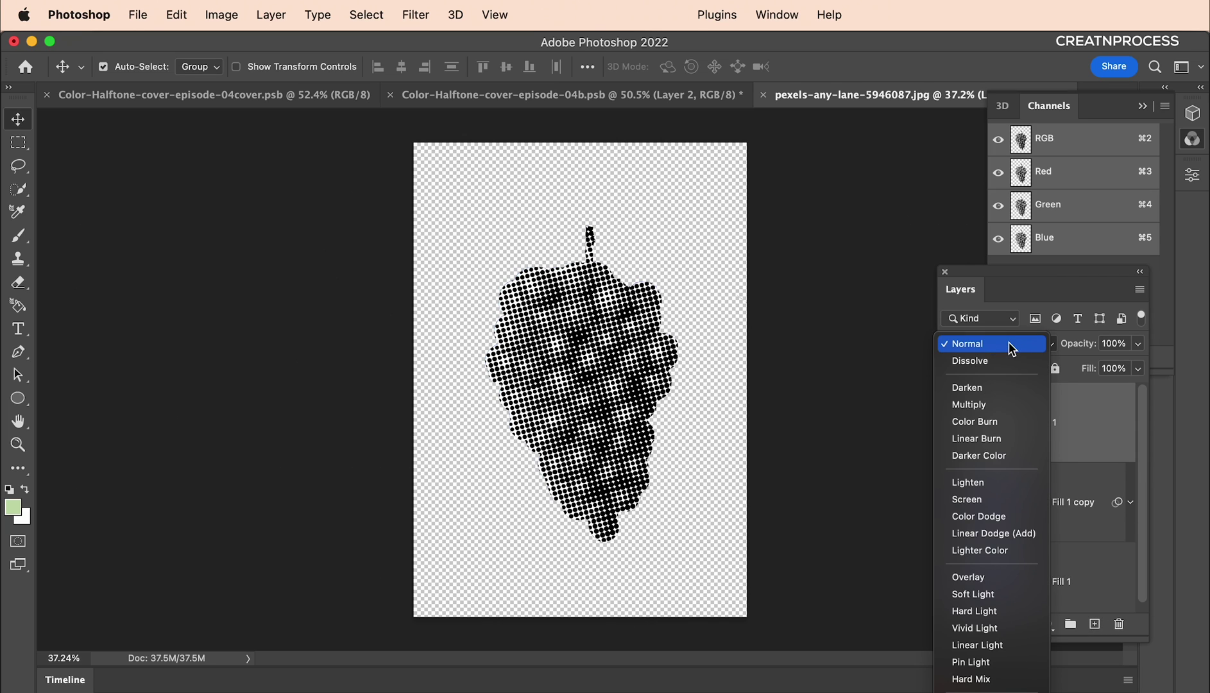
click(990, 576)
scroll(586, 305, up, 3)
scroll(596, 320, down, 1)
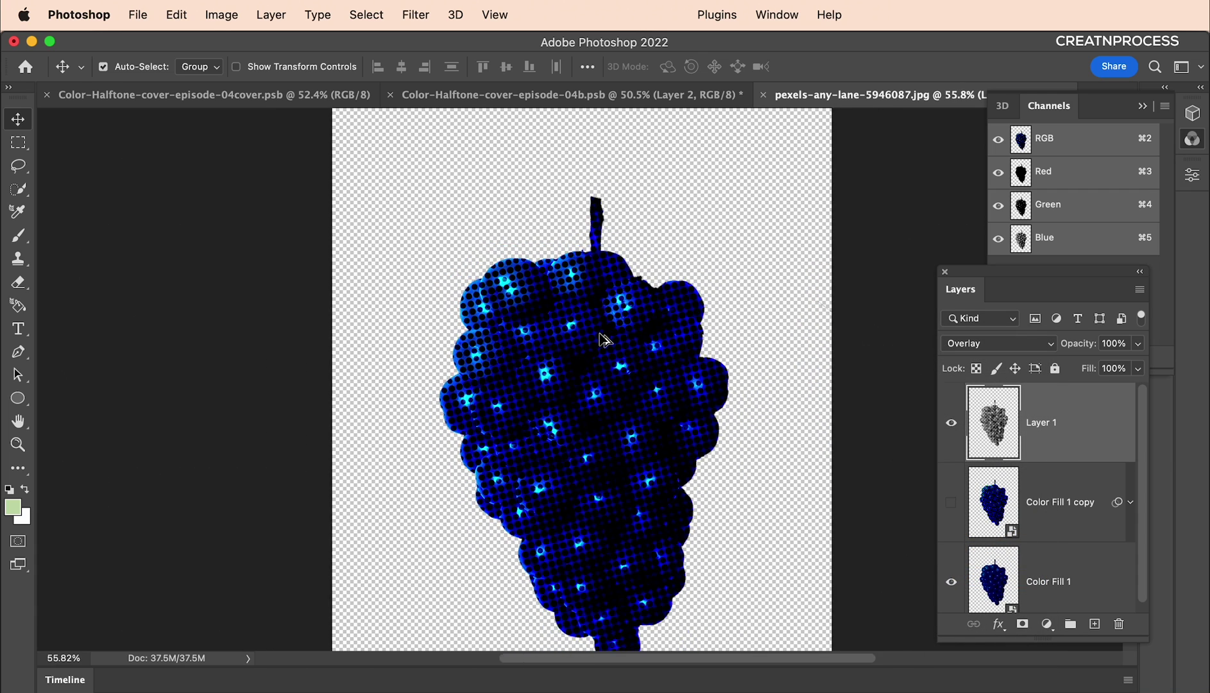
scroll(603, 339, down, 3)
scroll(603, 339, up, 3)
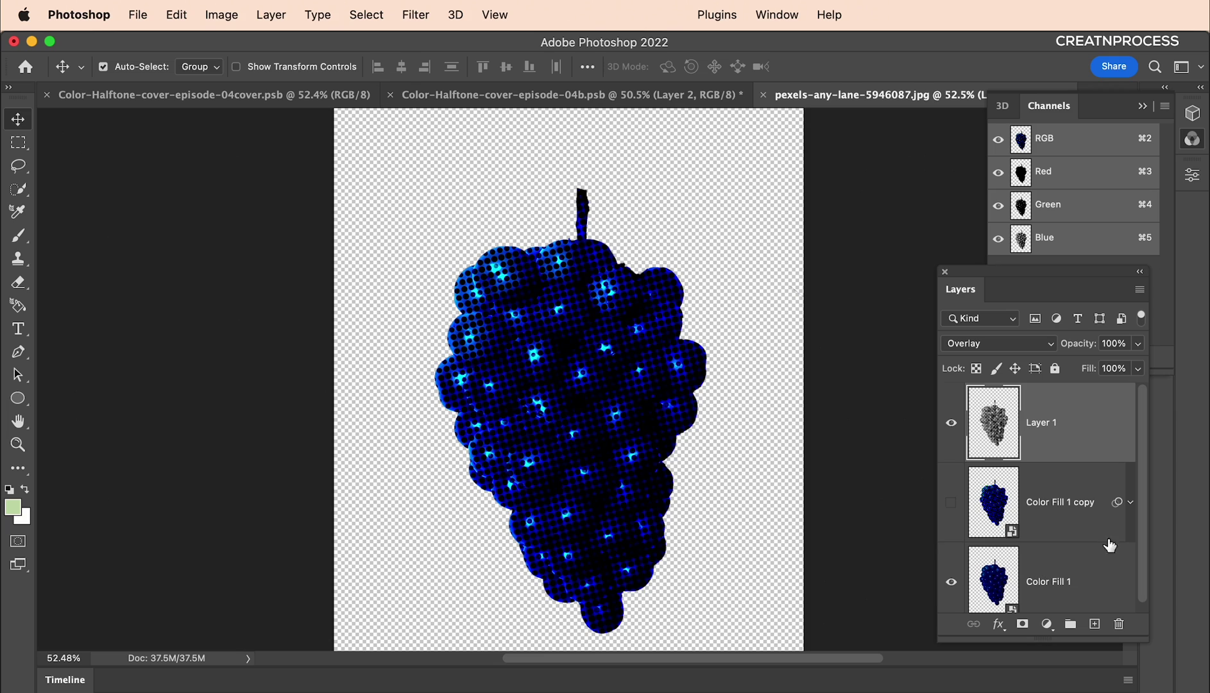
scroll(1100, 558, down, 1)
- Add a Hue/Saturation adjustment above Color Fill 1 with Hue -3, Saturation +29, Lightness +39
click(1100, 562)
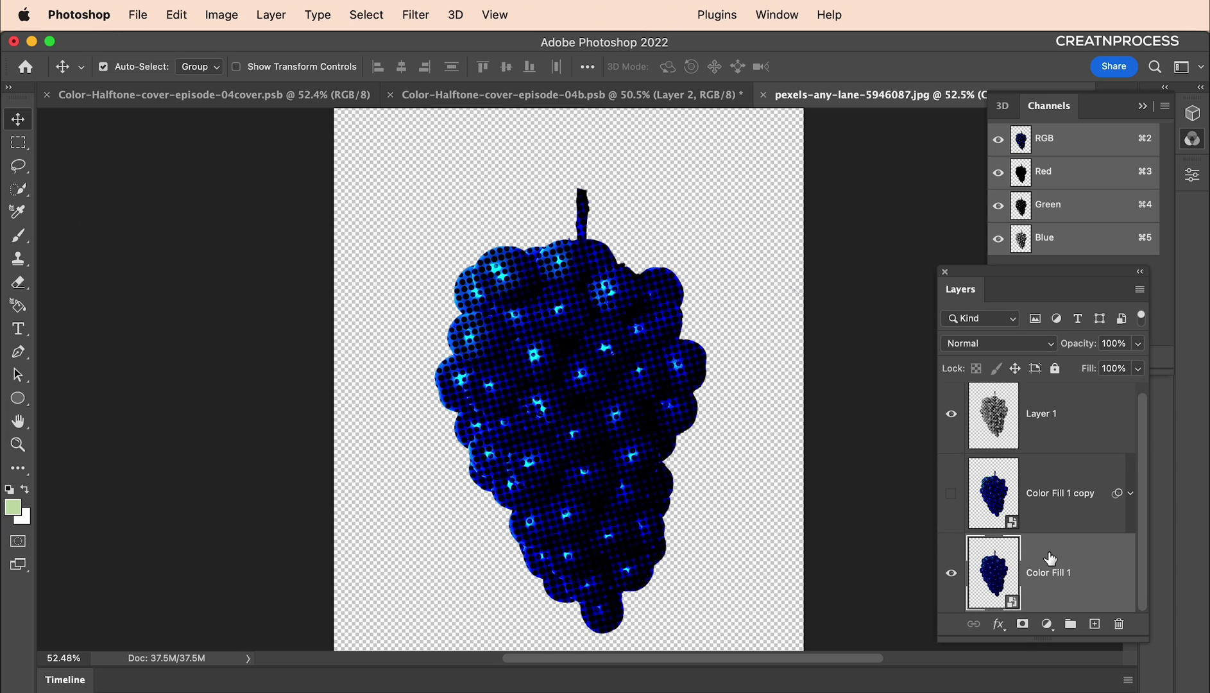
click(1046, 624)
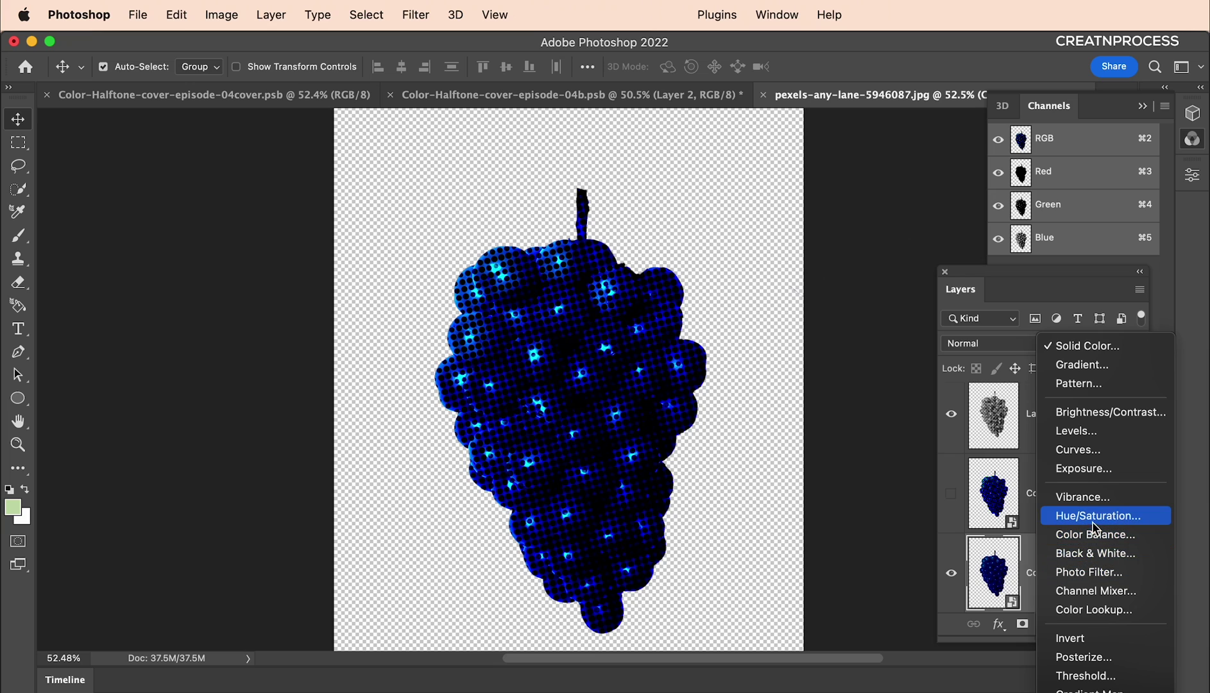
click(1094, 517)
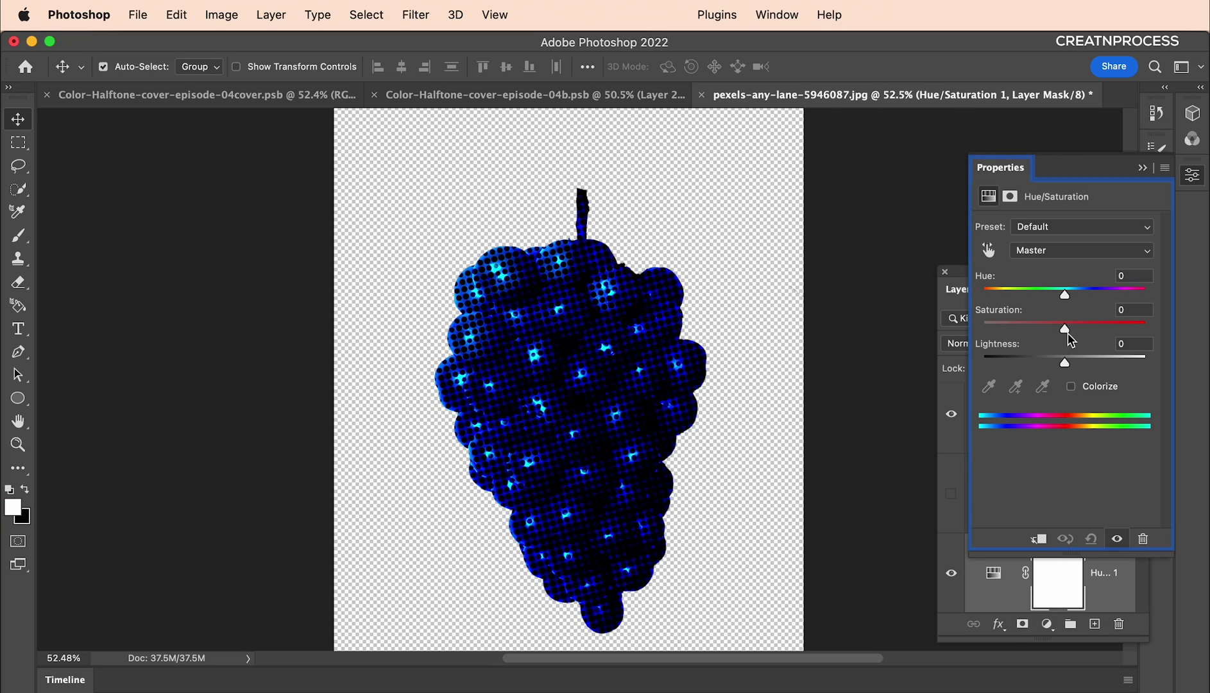
drag(1065, 296, 1097, 363)
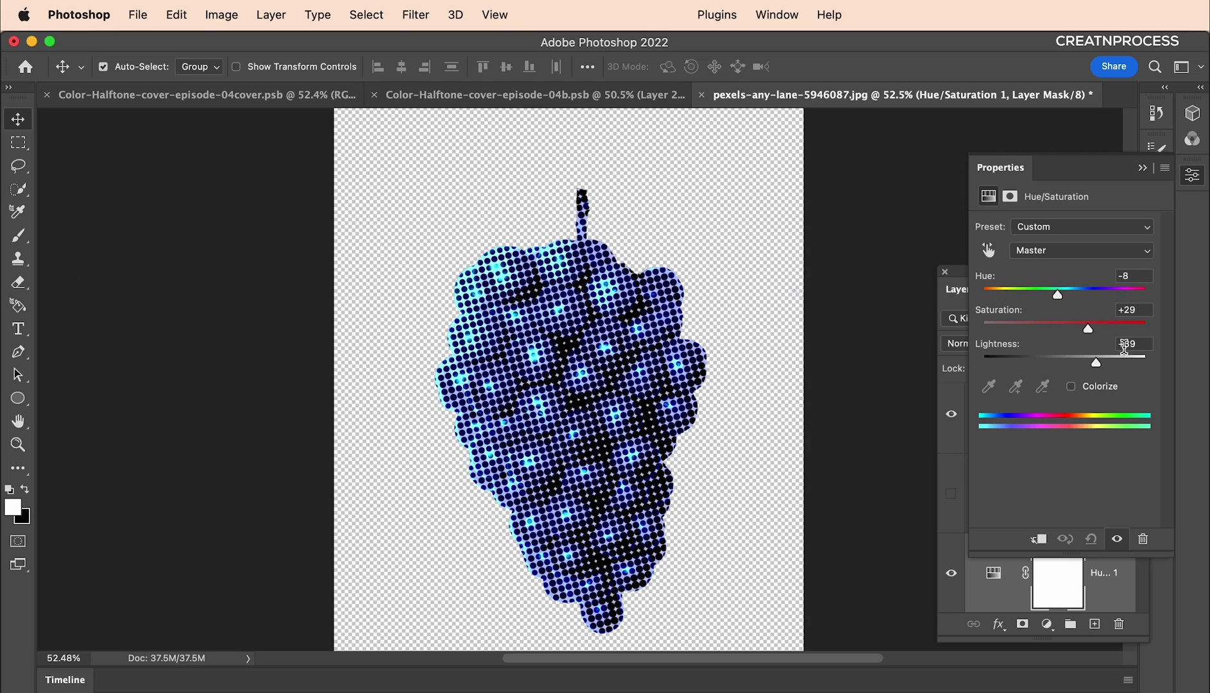
drag(1060, 299, 1062, 300)
- Add a Black & White adjustment layer above Hue/Saturation 1
click(1145, 175)
scroll(799, 346, down, 5)
scroll(630, 400, up, 5)
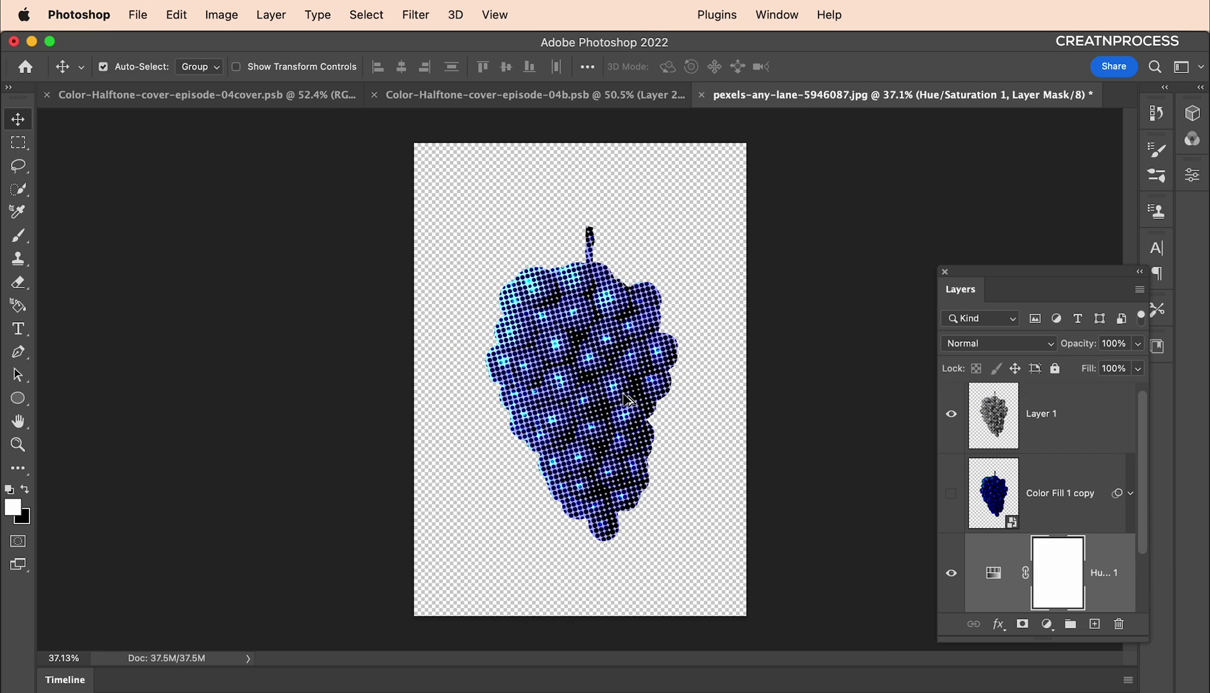
scroll(1002, 571, down, 1)
click(1046, 623)
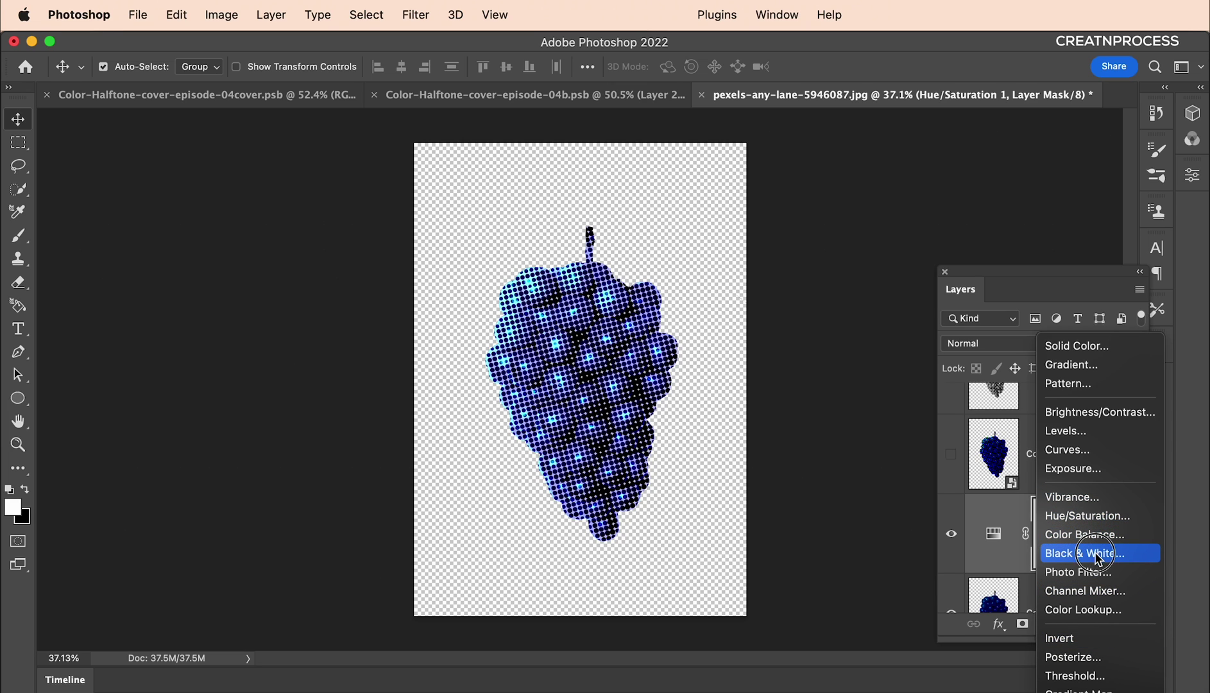
click(1094, 551)
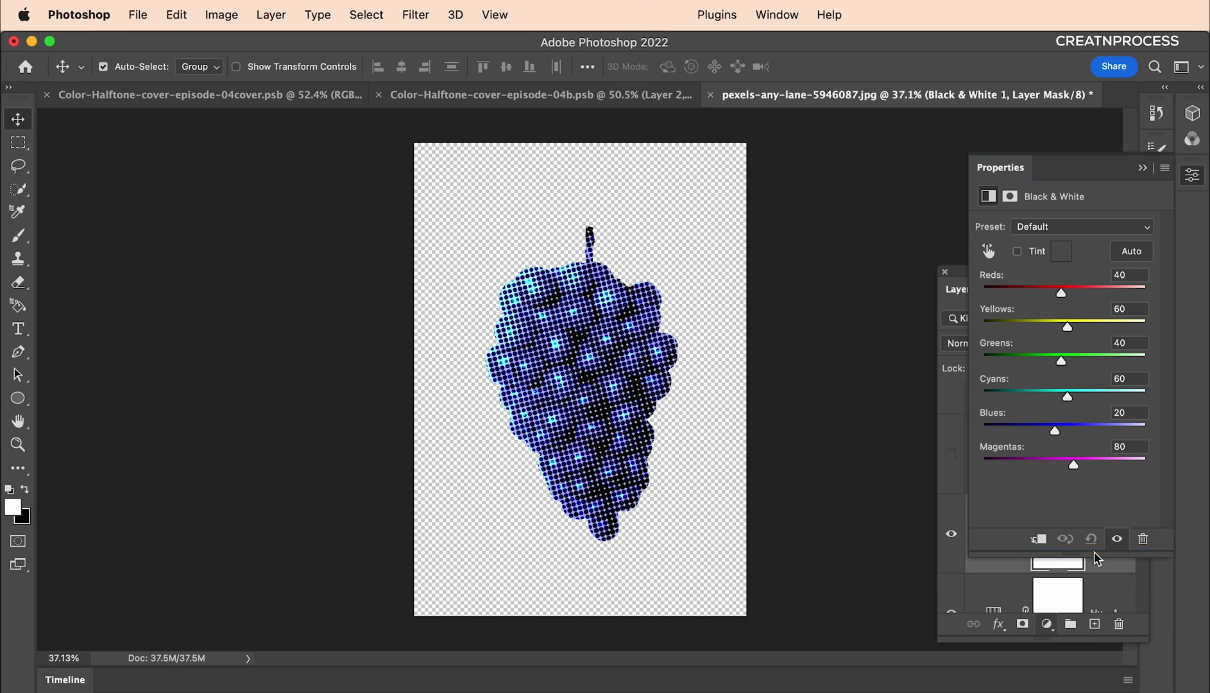
- Set the Black & White 1 layer's fill to 60%
click(1143, 169)
click(1137, 368)
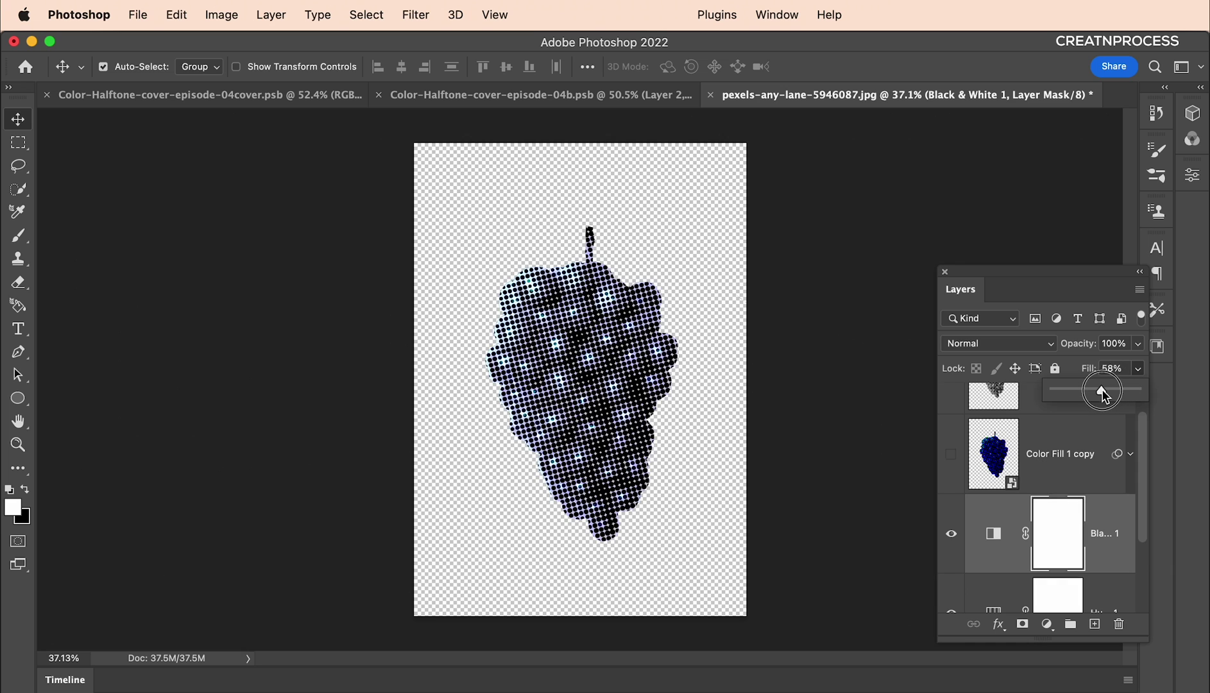
drag(1103, 390, 1104, 390)
scroll(566, 377, down, 2)
scroll(576, 349, up, 5)
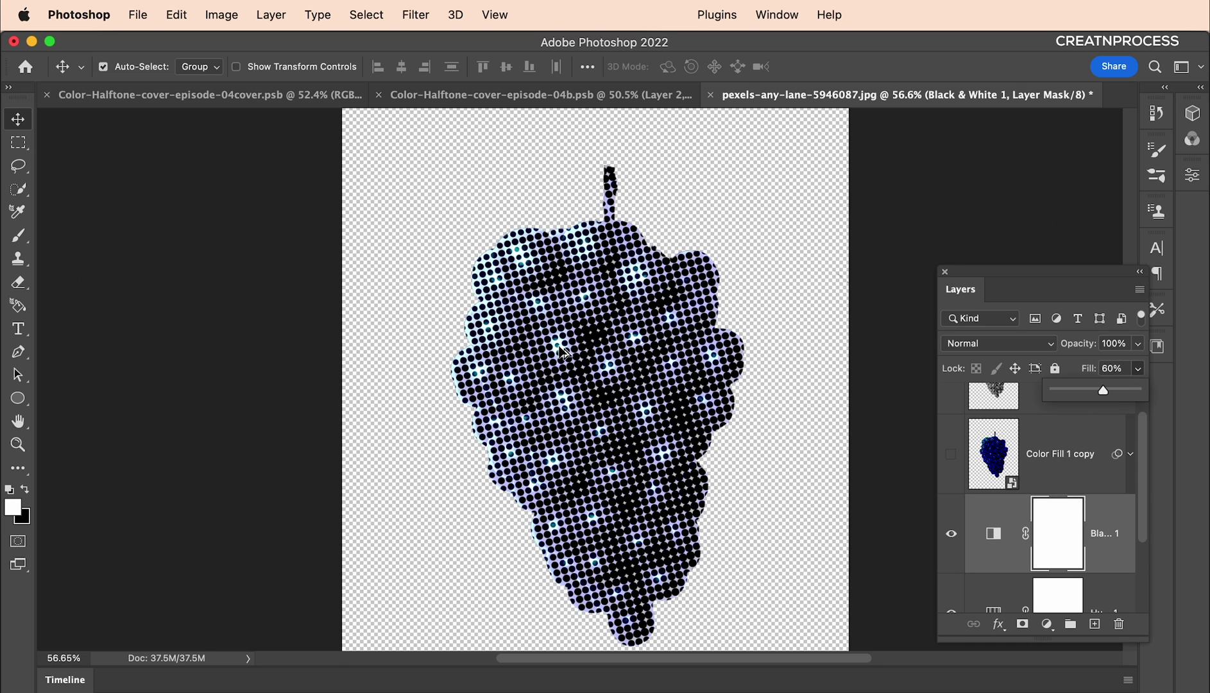
scroll(576, 350, down, 2)
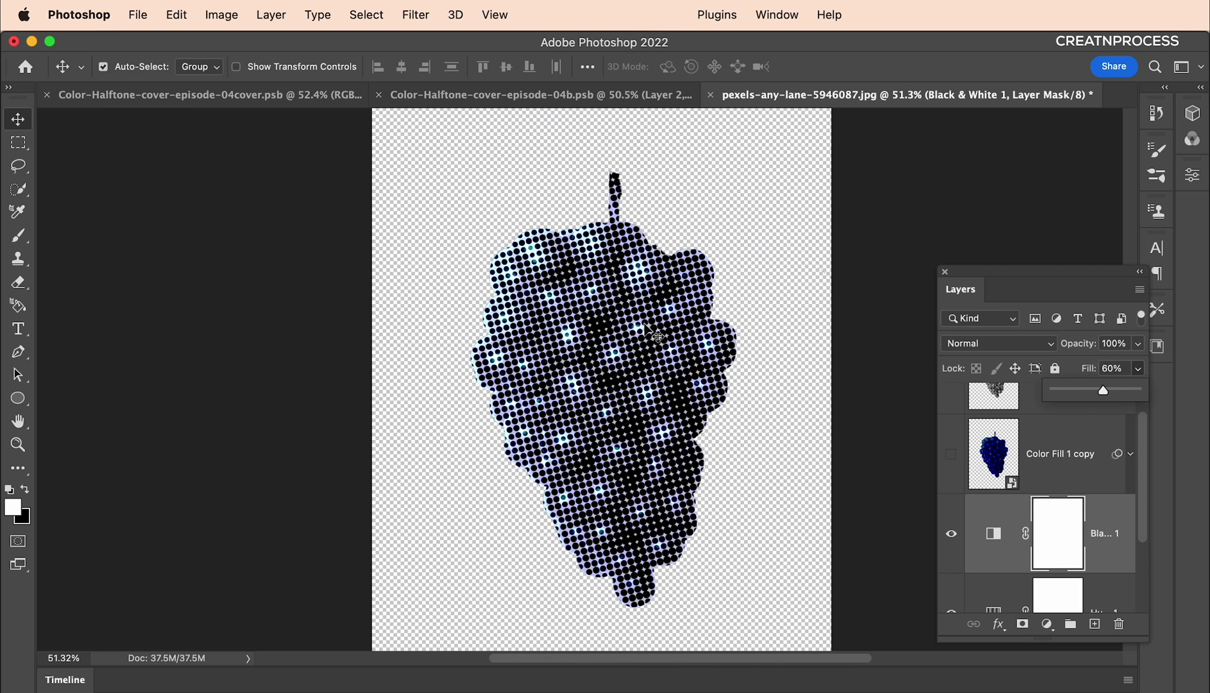
scroll(661, 397, down, 2)
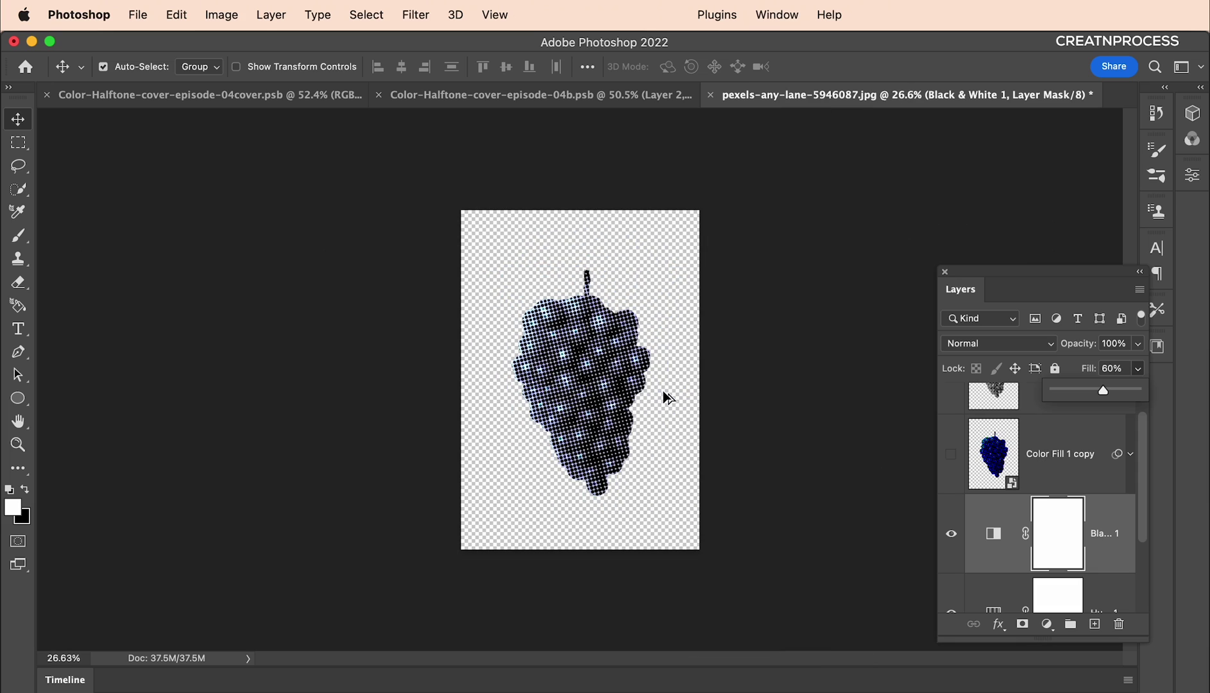
scroll(667, 398, up, 1)
scroll(1085, 583, down, 3)
- Place a new Layer 2 below Color Fill 1 and fill it with pale green c4dcac
click(1094, 580)
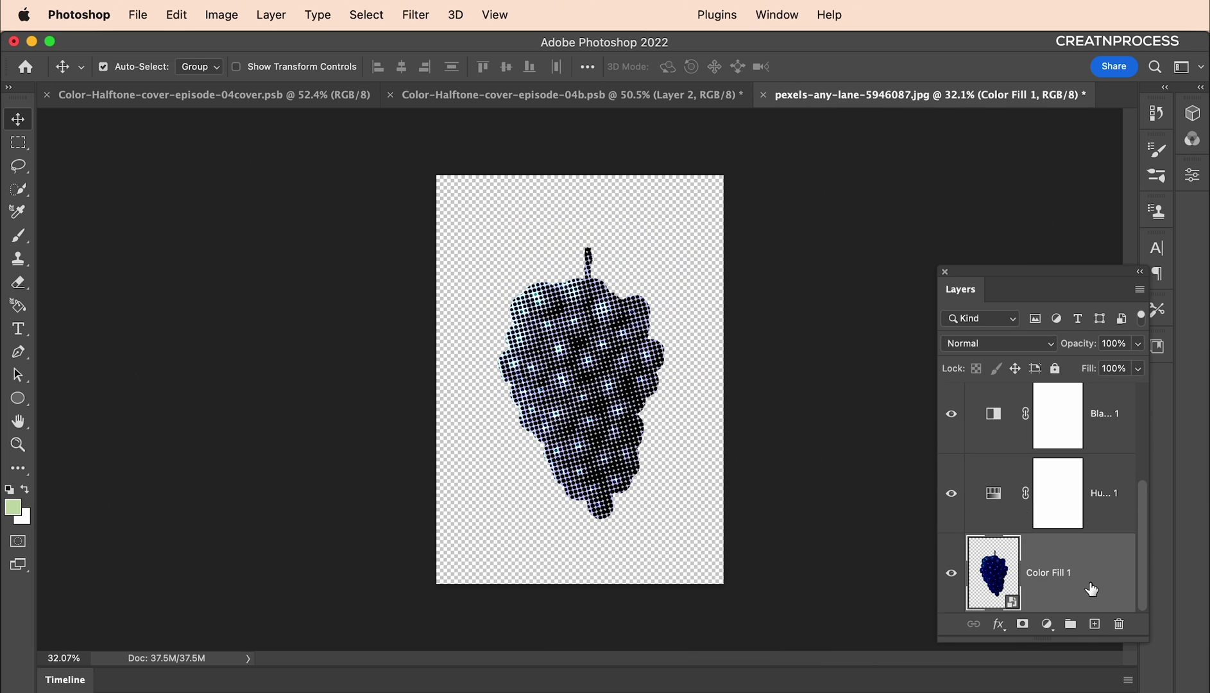
click(1094, 624)
scroll(1094, 558, down, 1)
drag(1089, 538, 1102, 453)
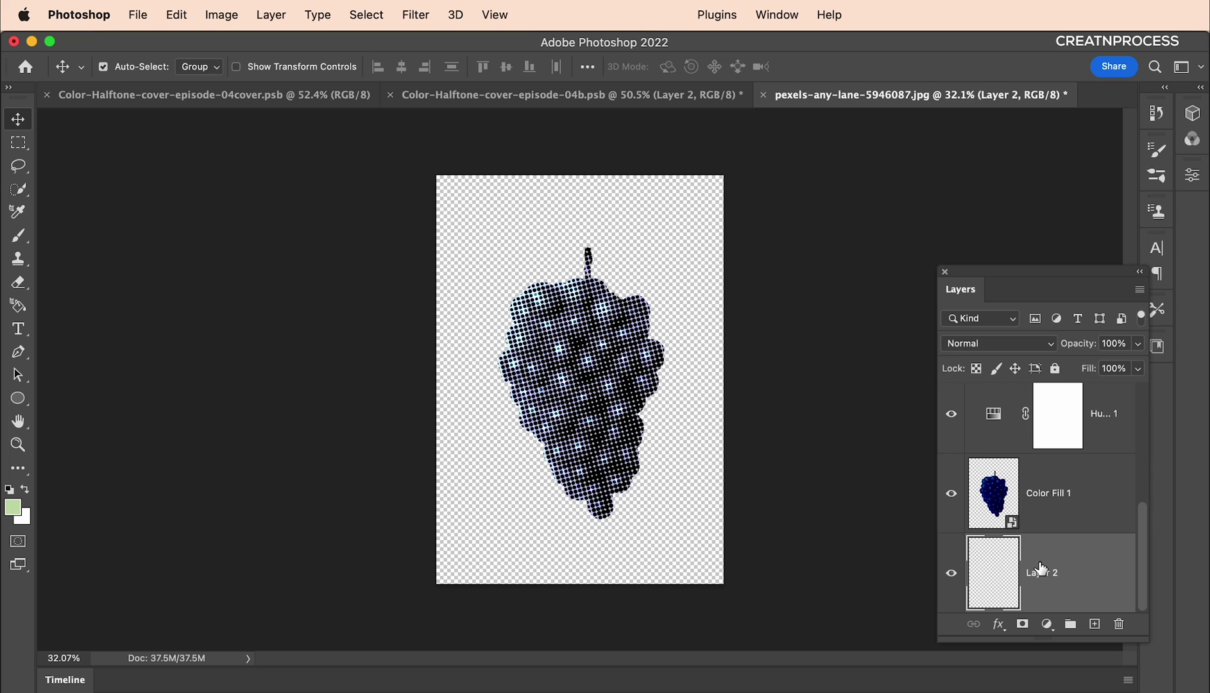
key(alt+BackSpace)
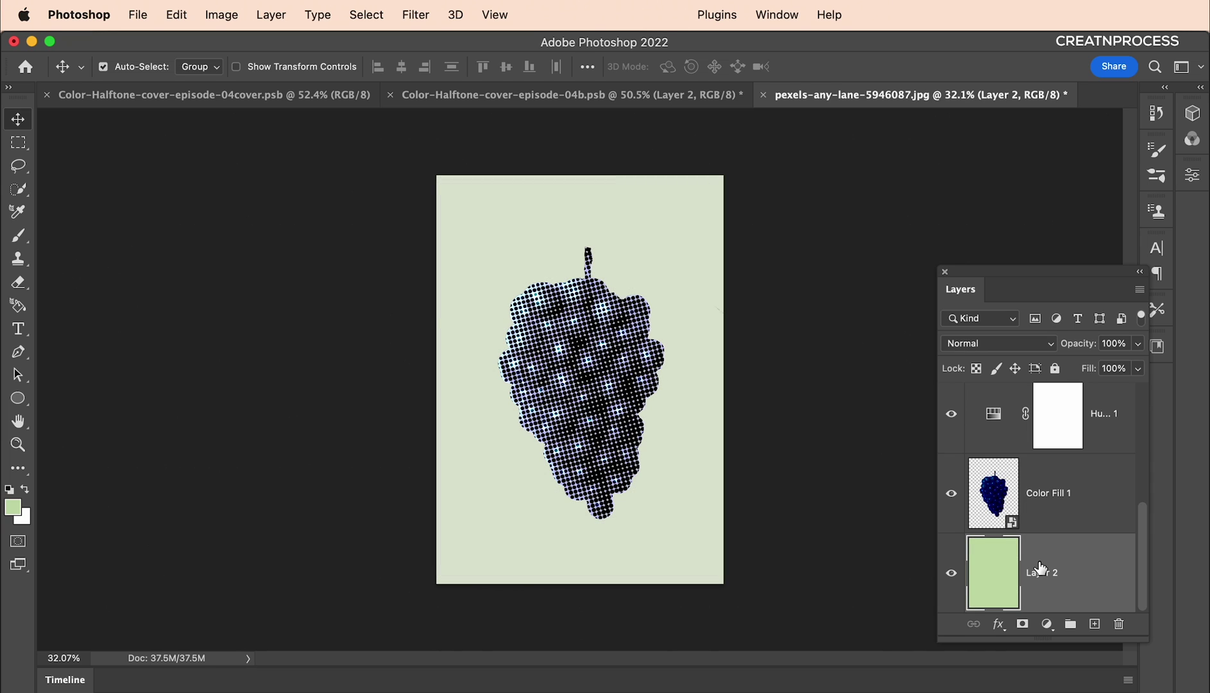
click(16, 507)
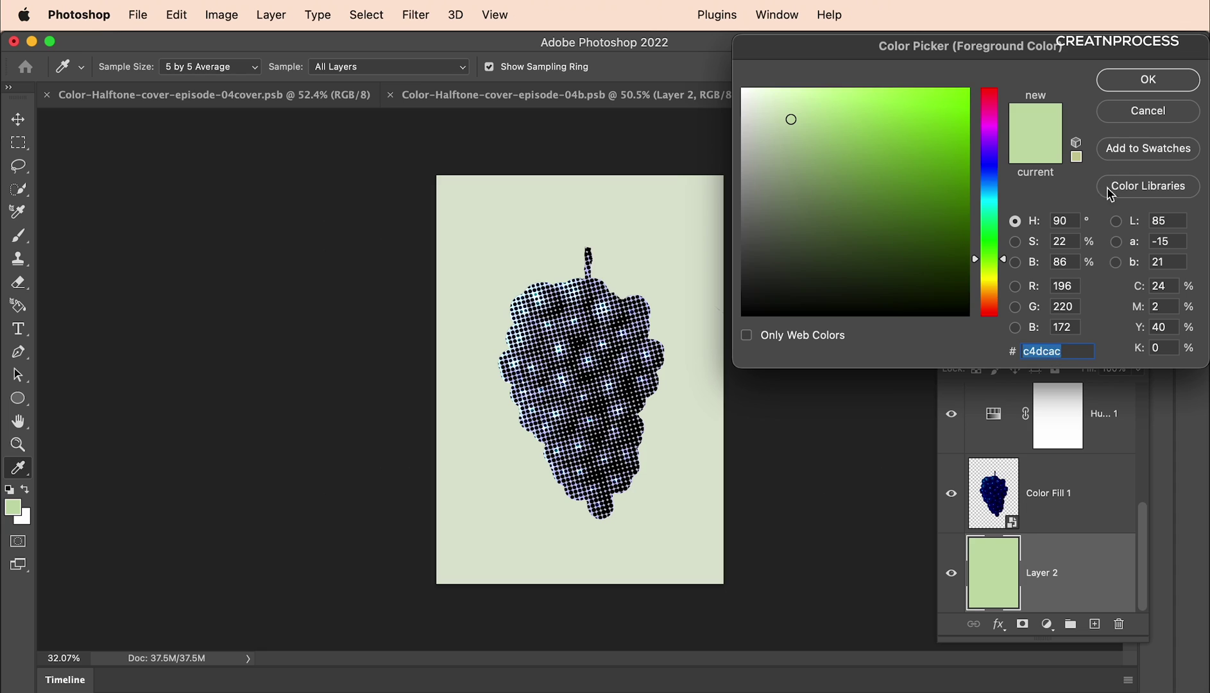
click(1149, 85)
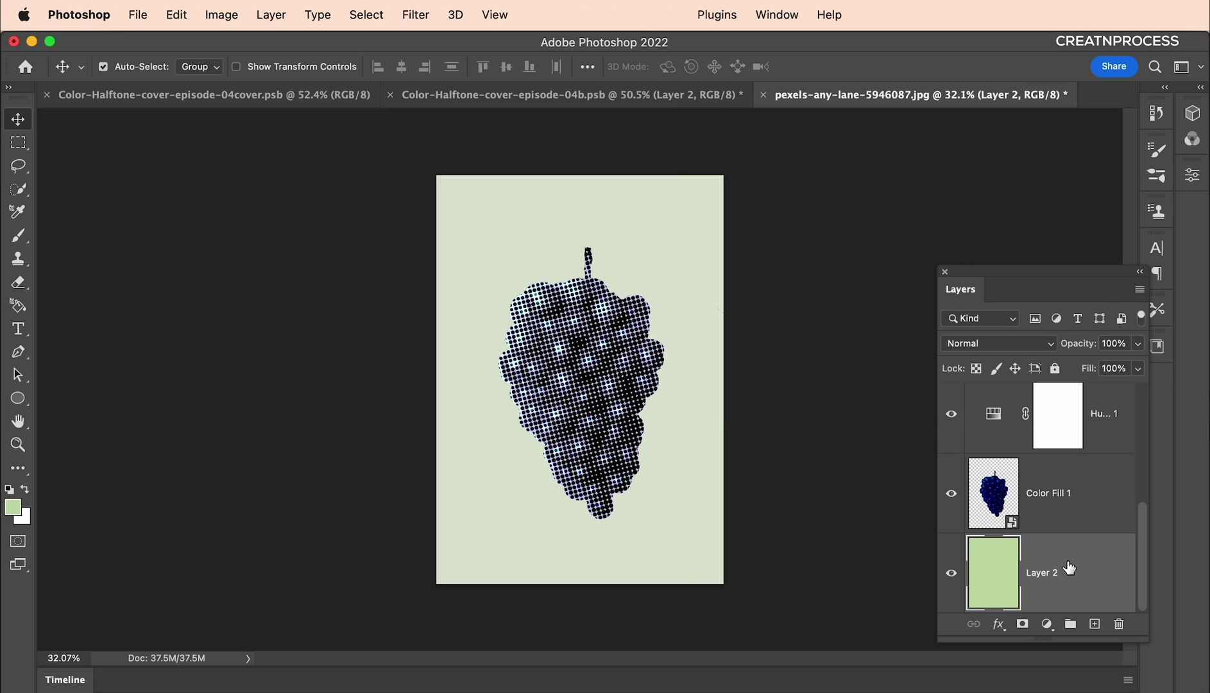
scroll(1086, 491, up, 1)
click(1103, 441)
scroll(1052, 481, up, 2)
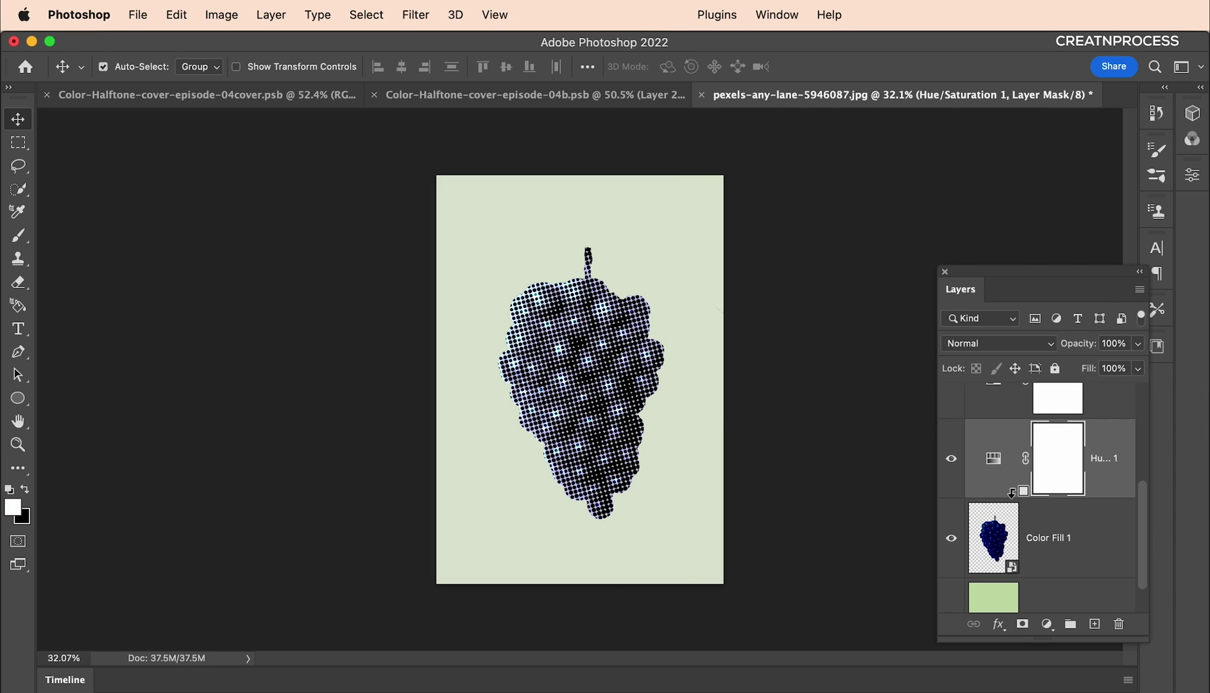
- Clip Hue/Saturation 1 and Black & White 1 to Color Fill 1
alt+click(1020, 498)
scroll(1019, 510, up, 2)
alt+click(1026, 447)
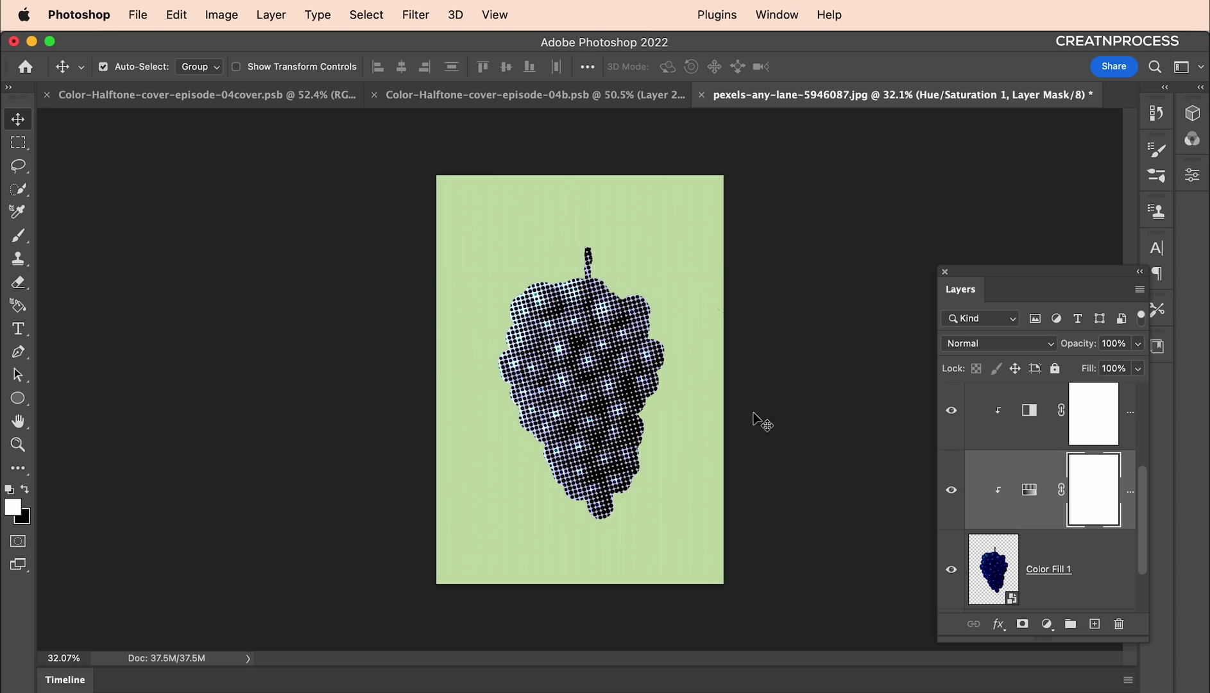
scroll(699, 404, up, 5)
scroll(628, 377, down, 4)
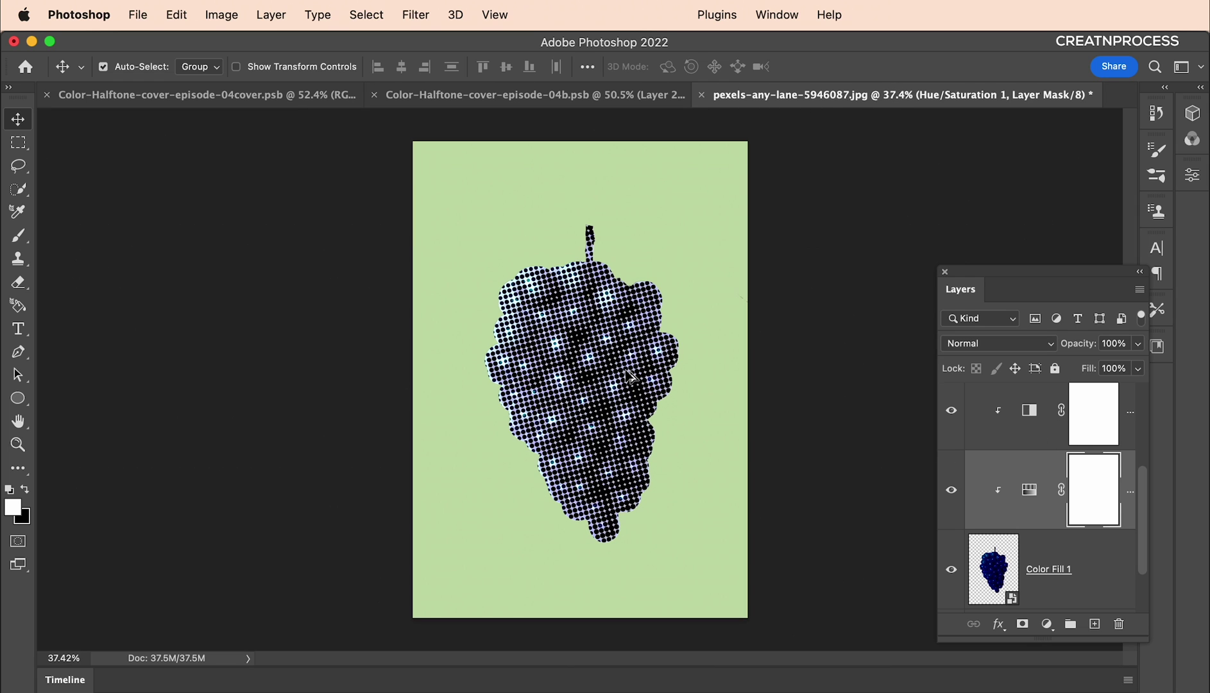
- Compare the grape document against the 04b cover, switching back and forth between tabs
click(603, 101)
scroll(802, 229, down, 3)
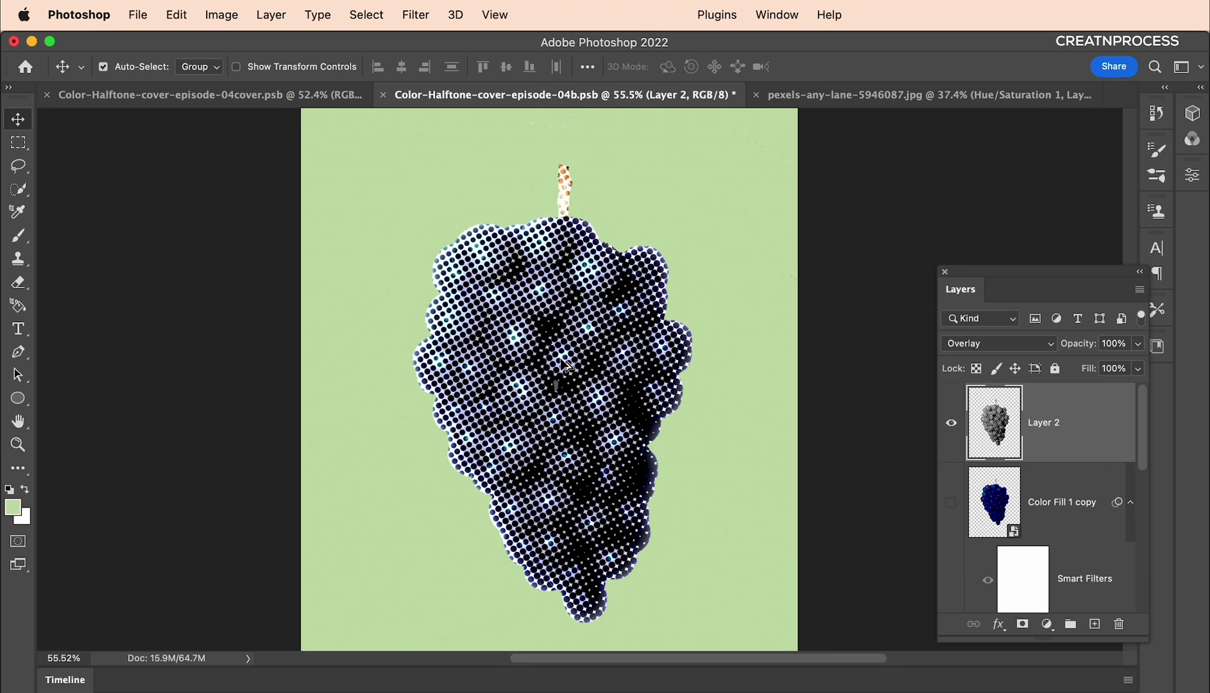
click(899, 96)
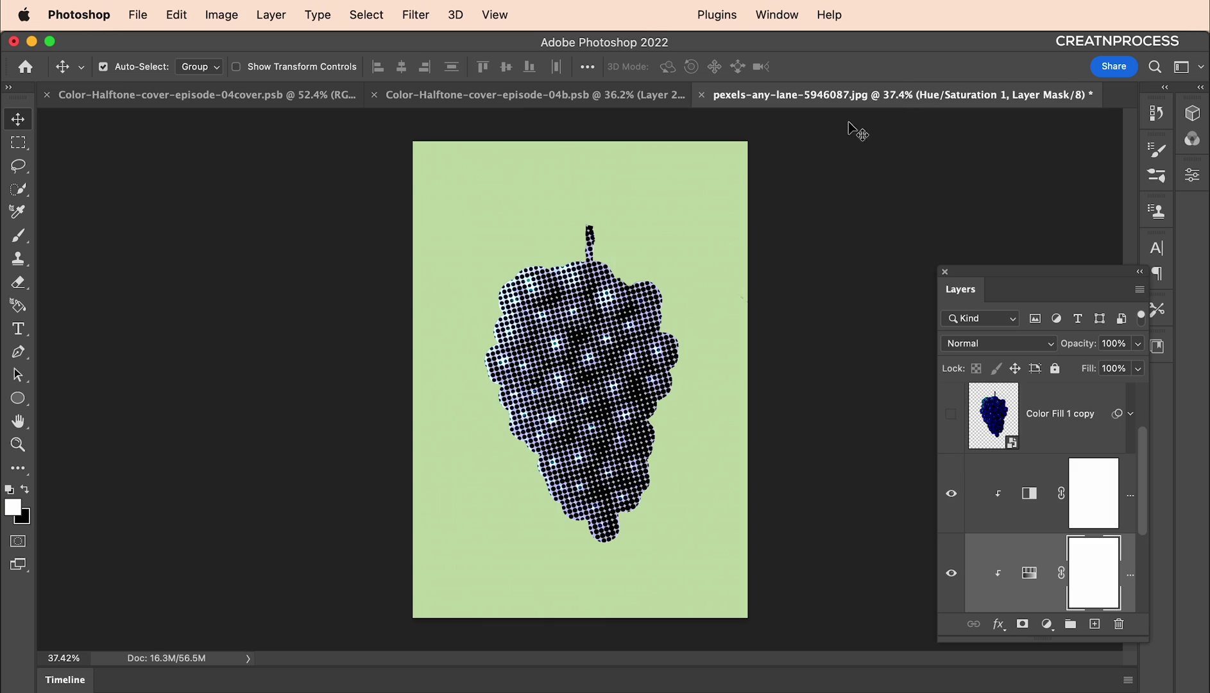
scroll(603, 324, down, 2)
scroll(603, 324, up, 2)
scroll(601, 322, up, 3)
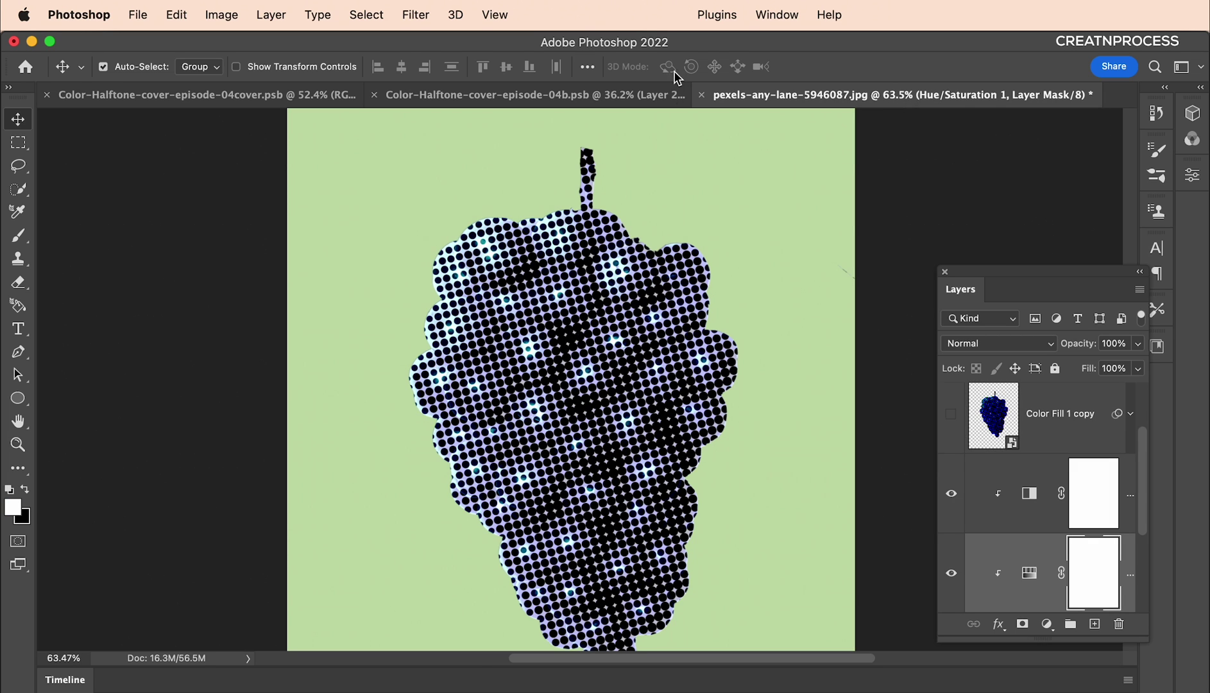
click(667, 95)
scroll(371, 256, up, 5)
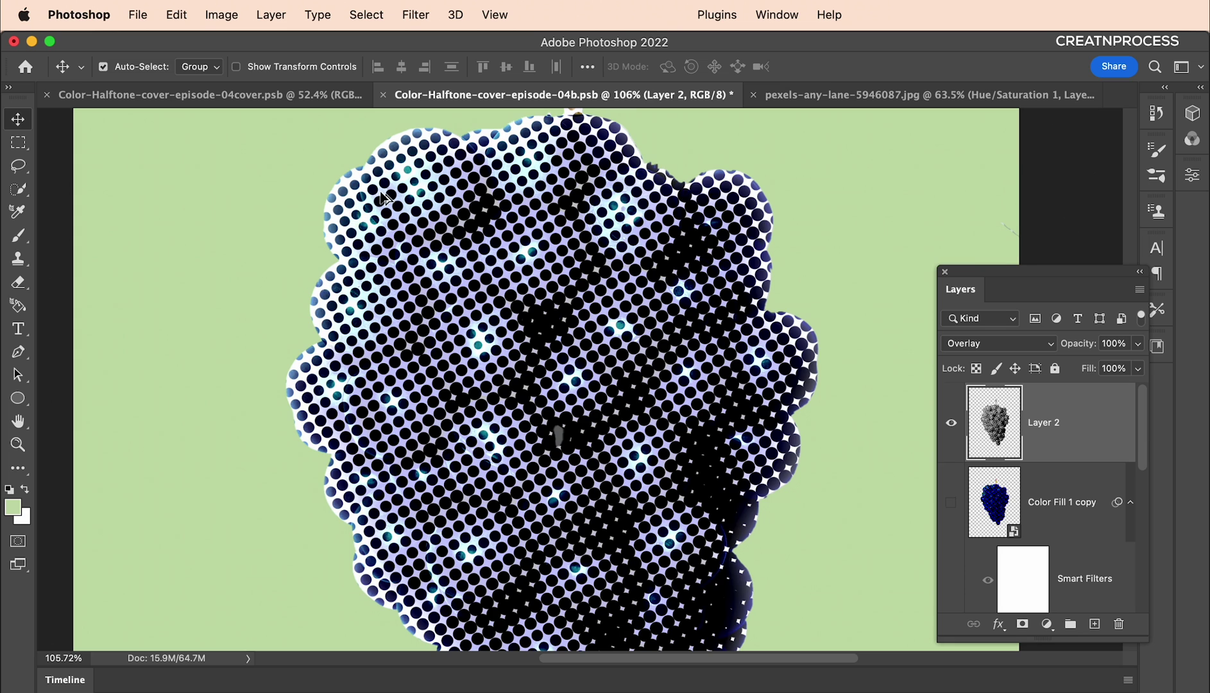
scroll(384, 198, down, 1)
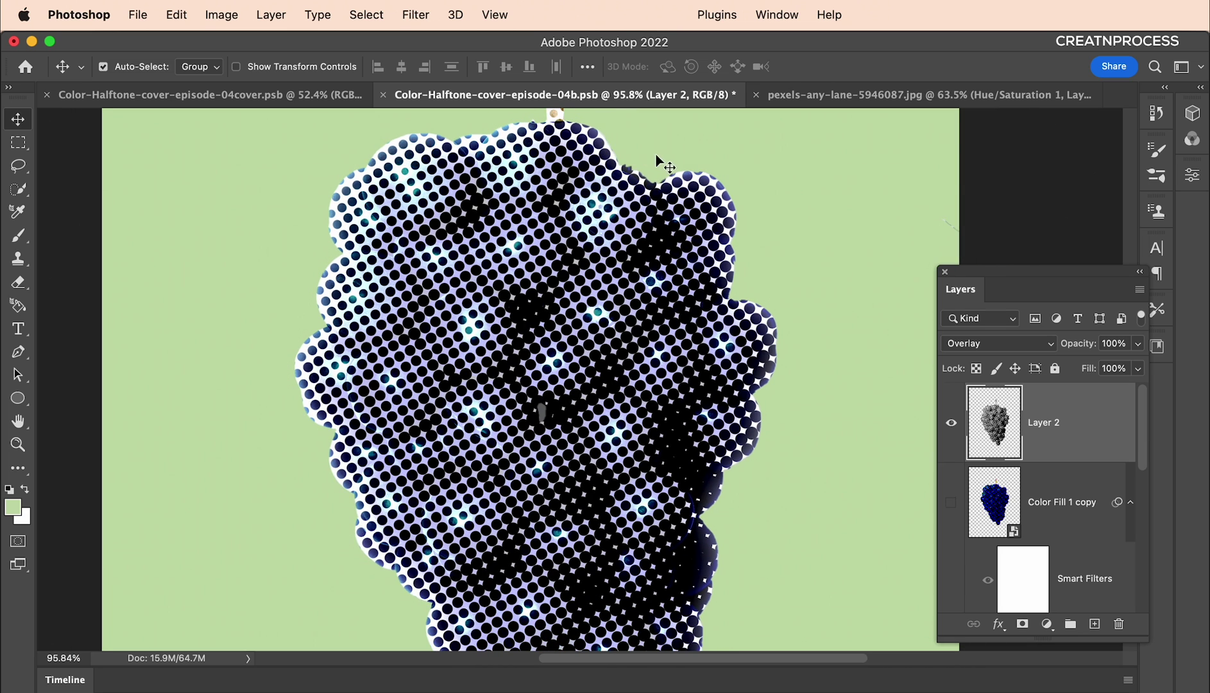
scroll(655, 154, down, 1)
scroll(565, 345, up, 5)
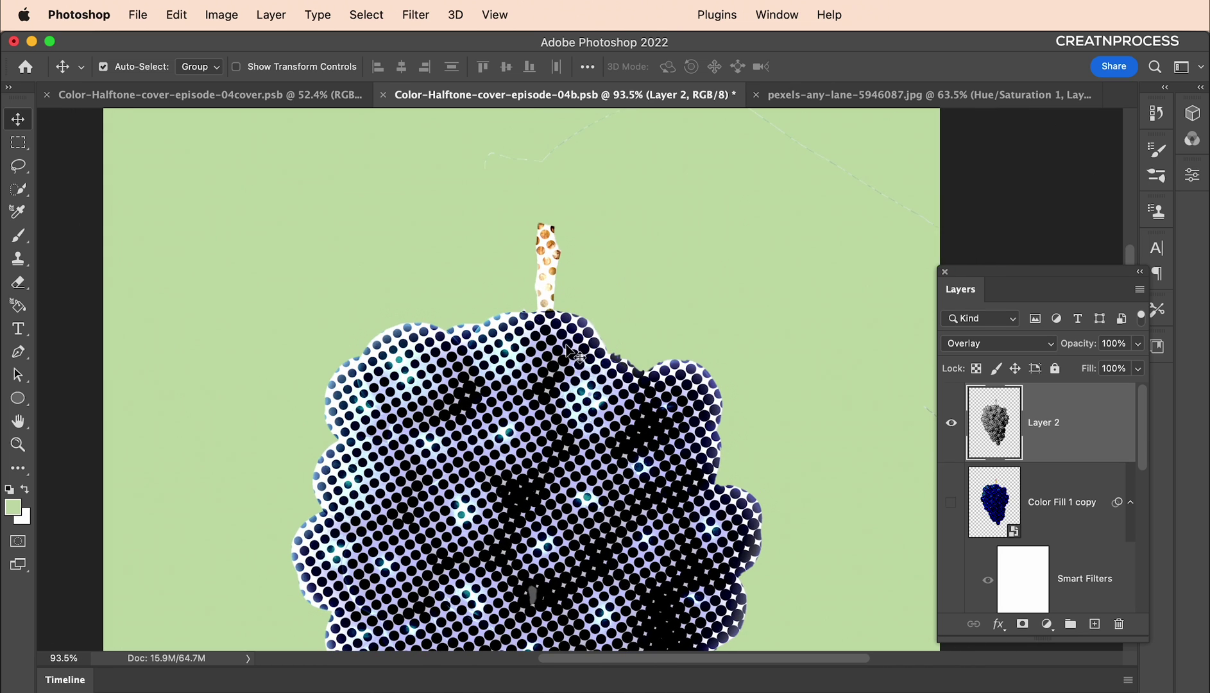
scroll(550, 277, down, 1)
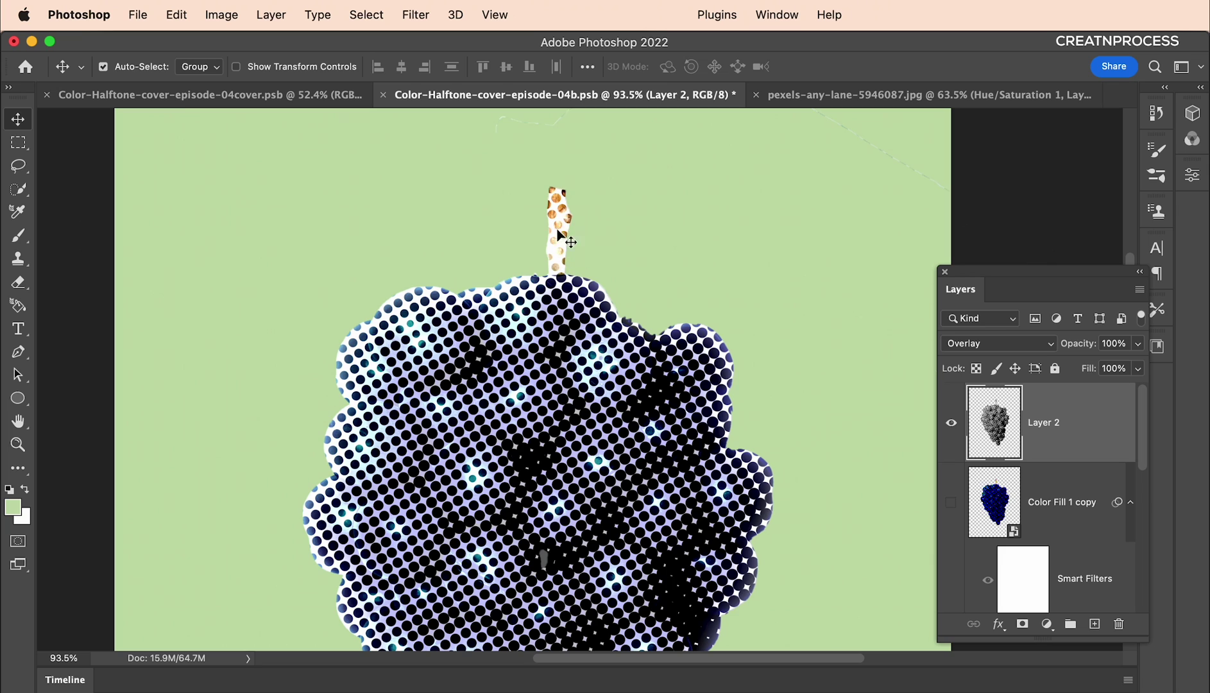
click(841, 98)
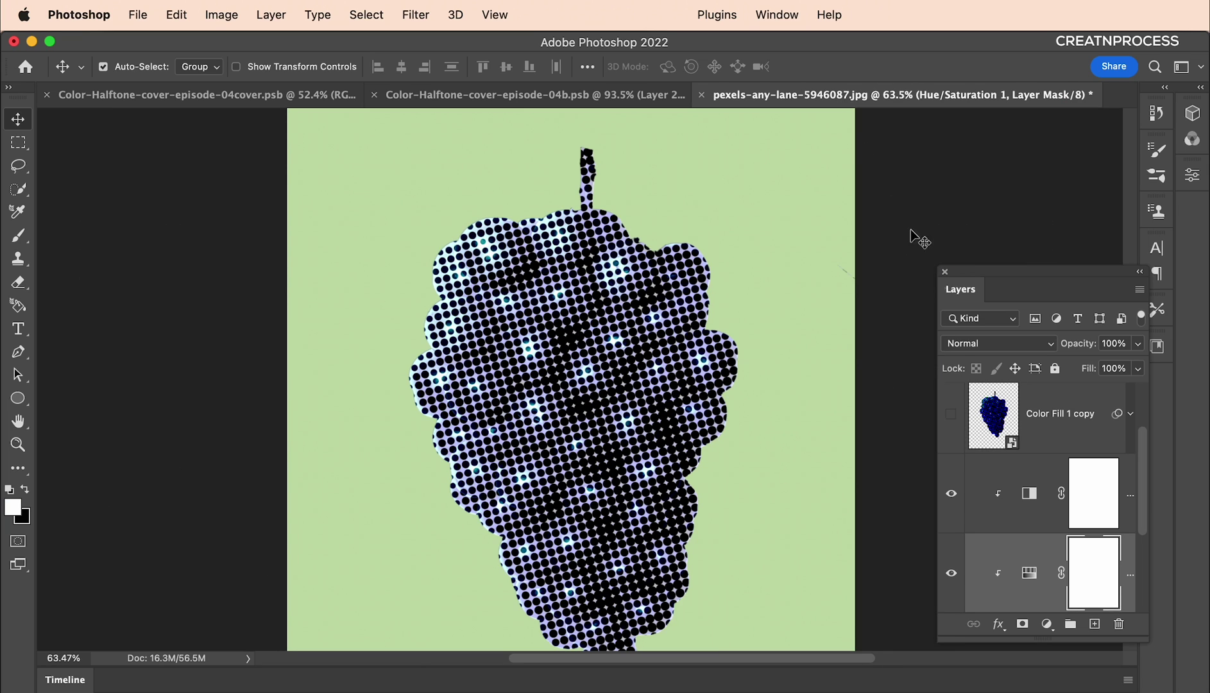
scroll(1045, 504, down, 3)
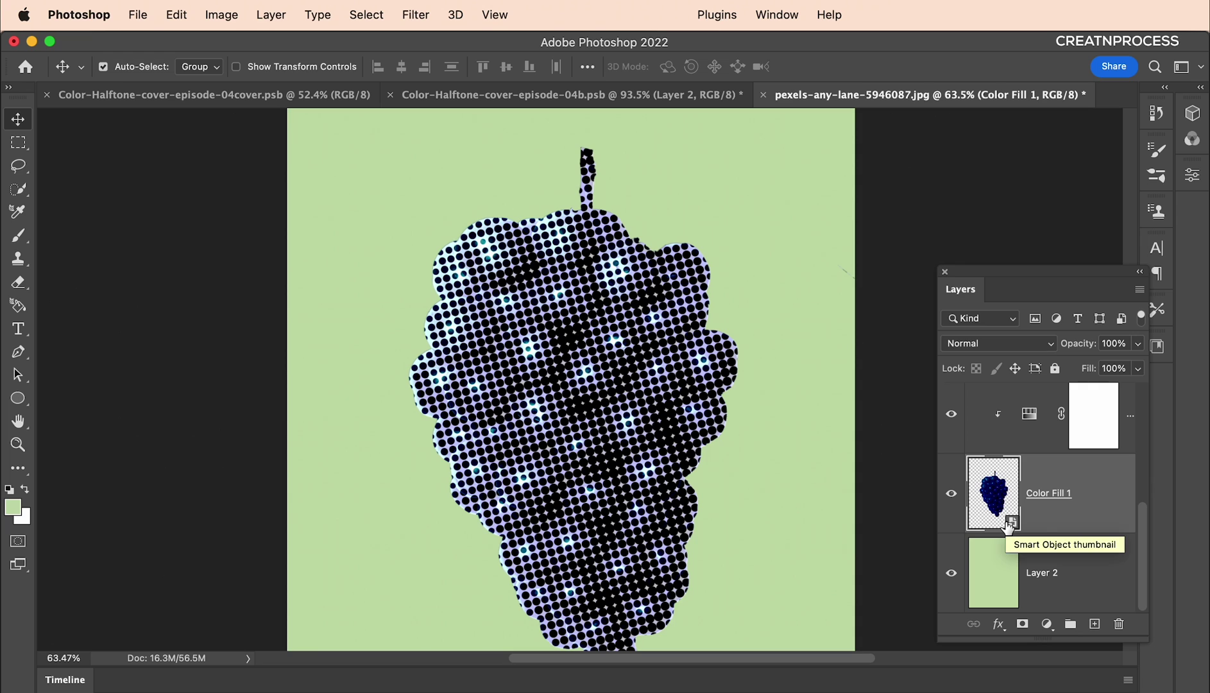
- Give Color Fill 1 an Inner Glow at 39% opacity and 98 px size
double_click(1109, 527)
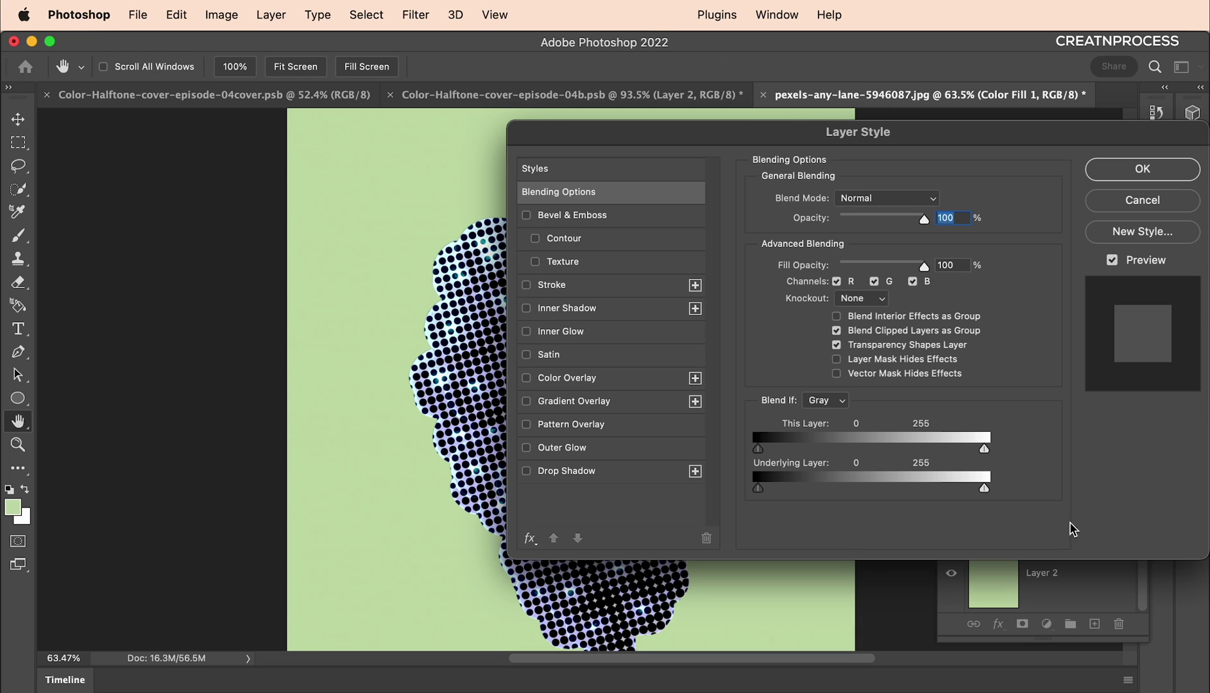
click(570, 334)
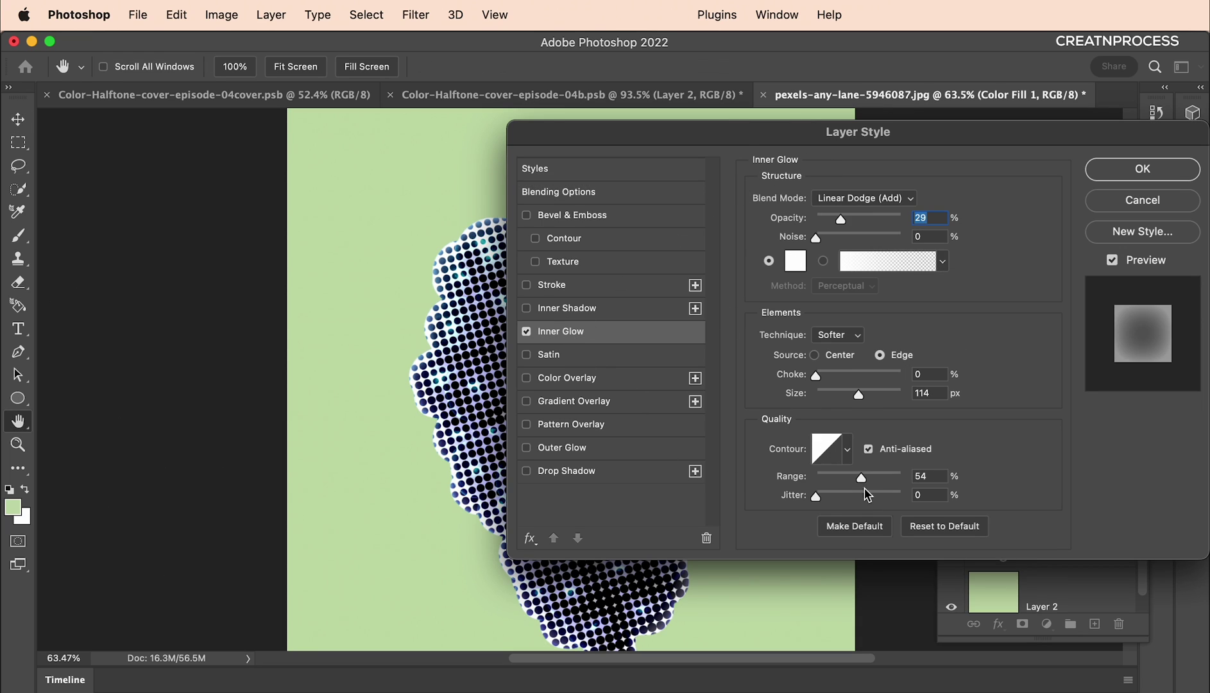
drag(858, 394, 839, 394)
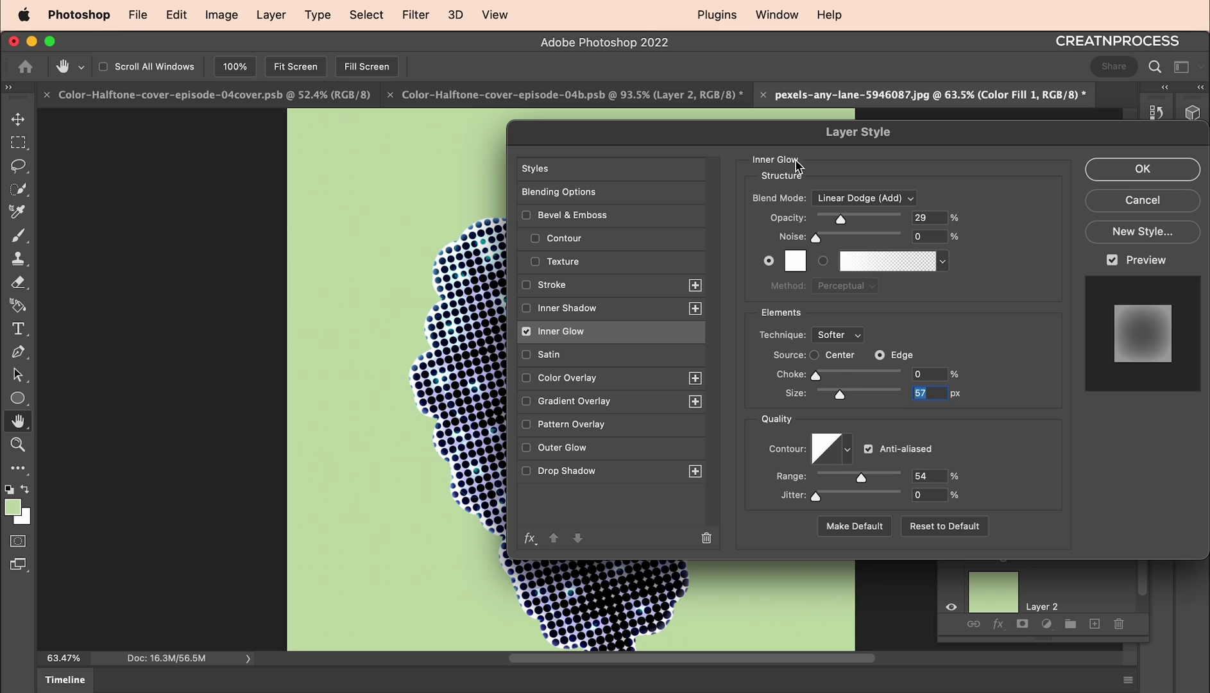
drag(807, 149, 1009, 217)
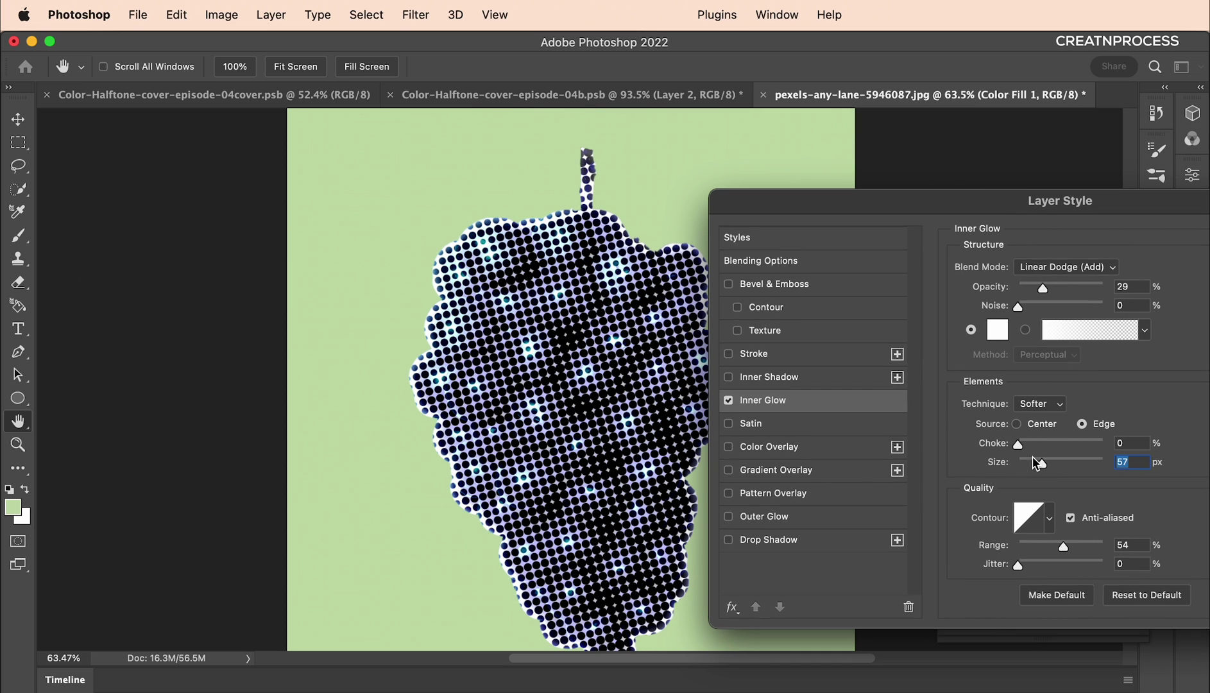
drag(1032, 457, 1059, 460)
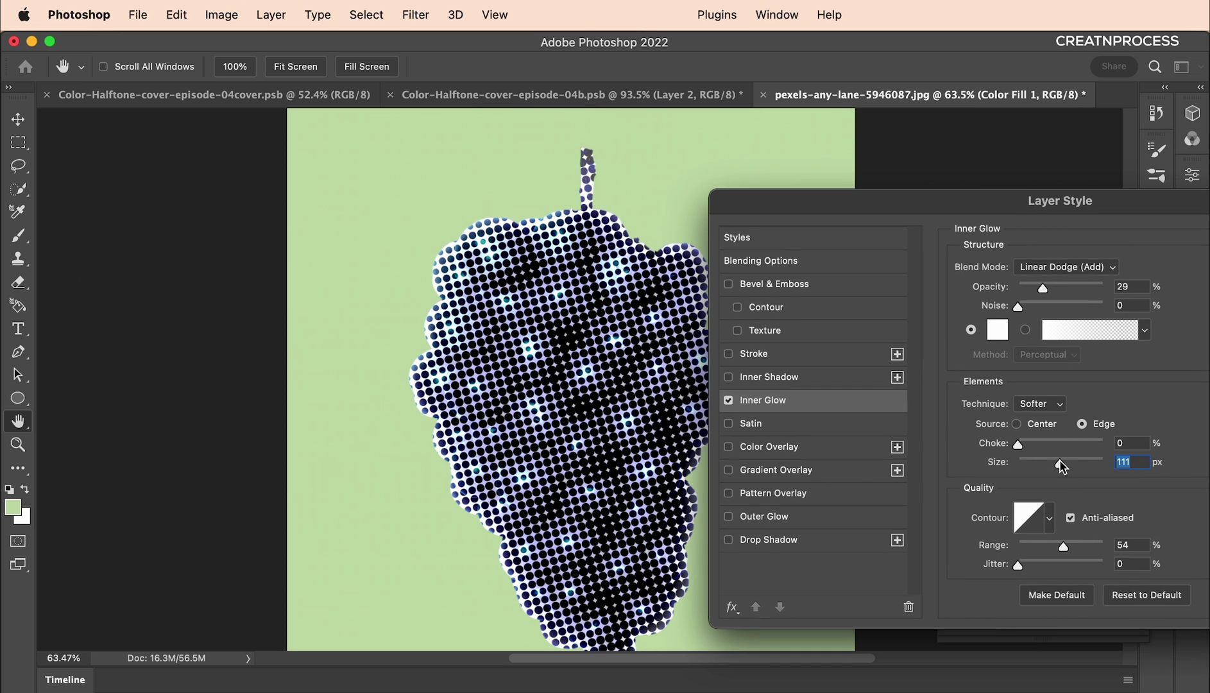
mouse_move(1038, 286)
mouse_down()
mouse_move(1066, 285)
mouse_move(1051, 286)
mouse_up()
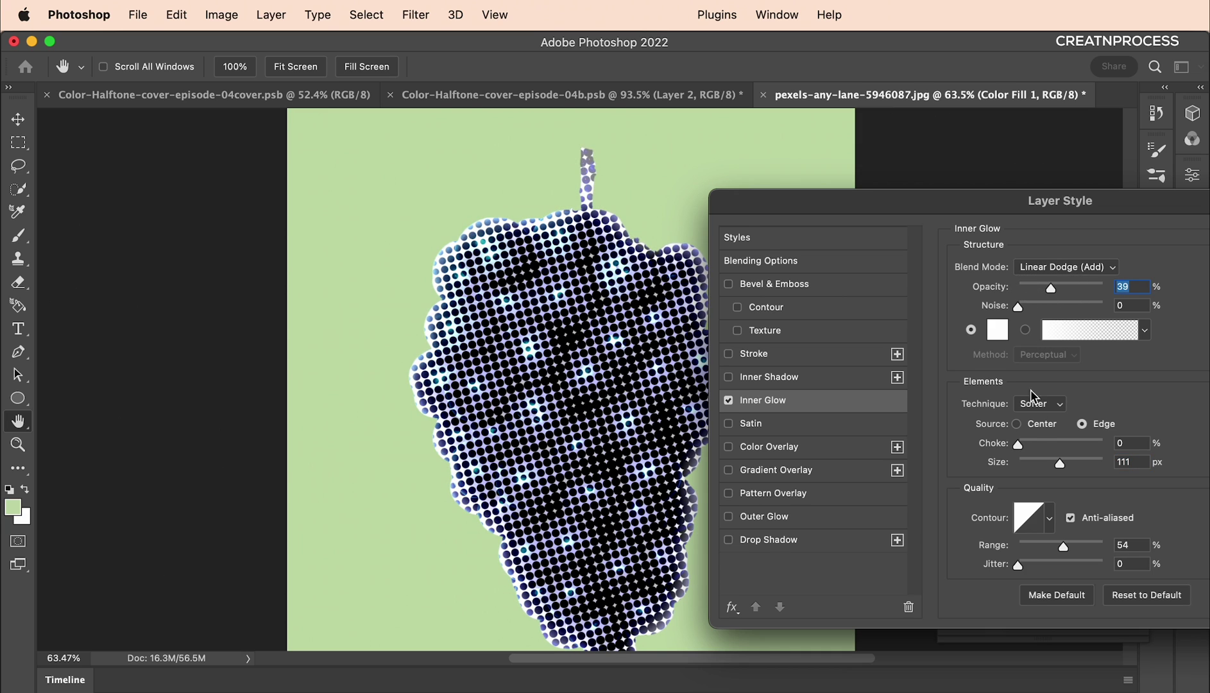
mouse_move(1045, 466)
mouse_down()
mouse_move(1033, 464)
mouse_move(1055, 459)
mouse_up()
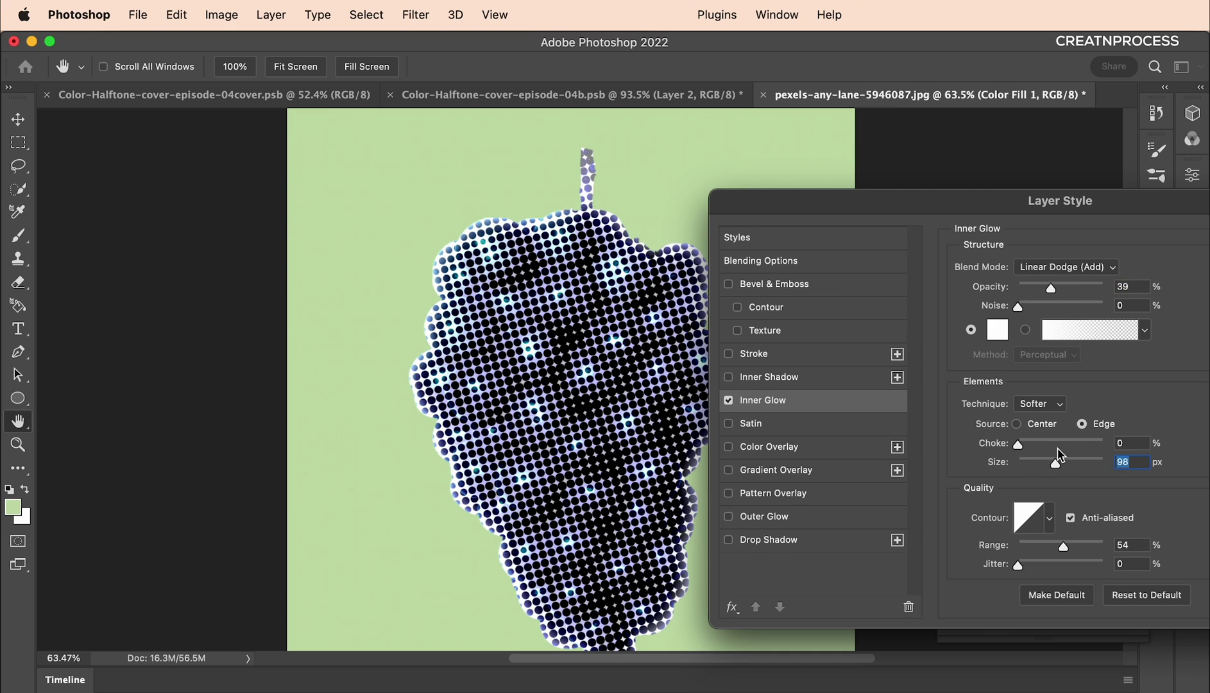
drag(1131, 216, 876, 196)
click(1090, 217)
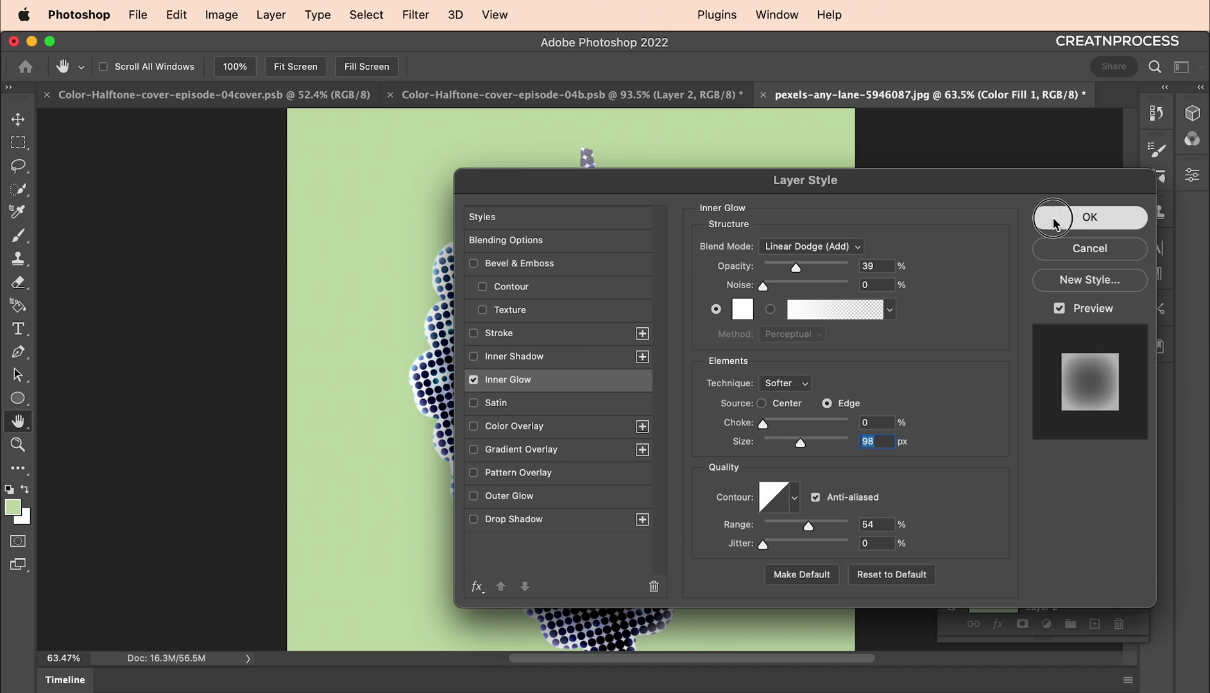
- Open the Color Fill 1 smart object's contents as Color Fill 1.psb
scroll(623, 321, down, 5)
scroll(795, 445, up, 2)
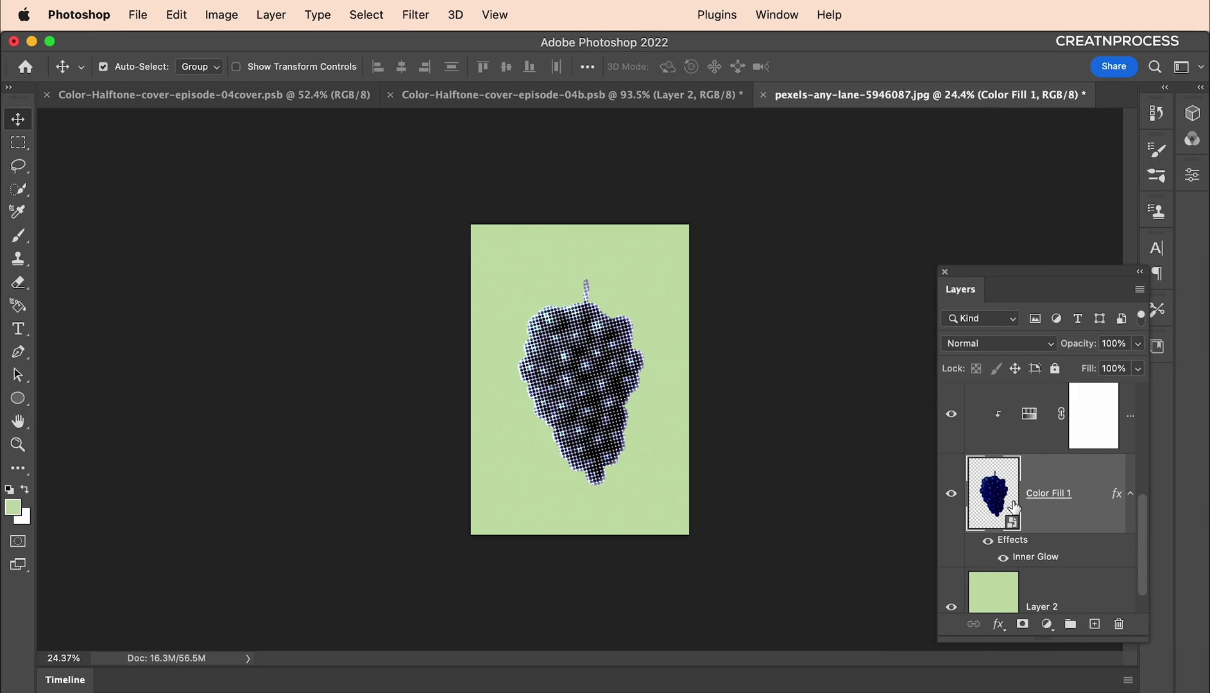
double_click(1010, 523)
- Paint black on the Color Fill 1 mask over the stem, then save the smart object
click(1036, 523)
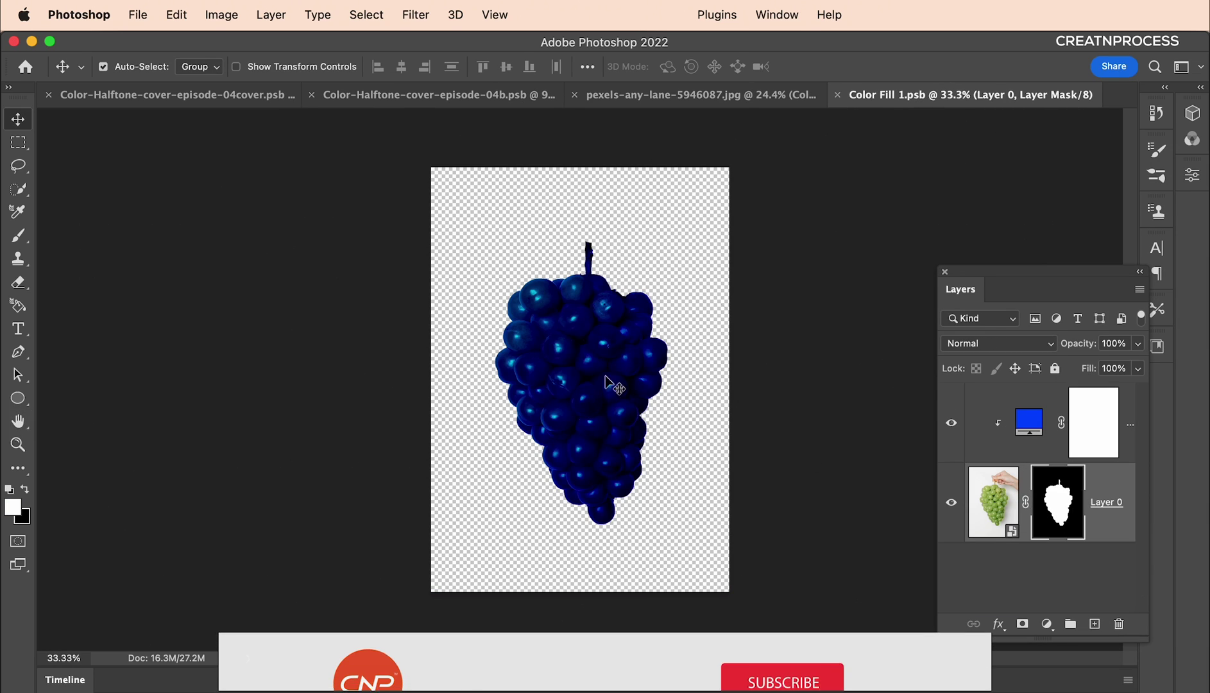
scroll(564, 263, up, 4)
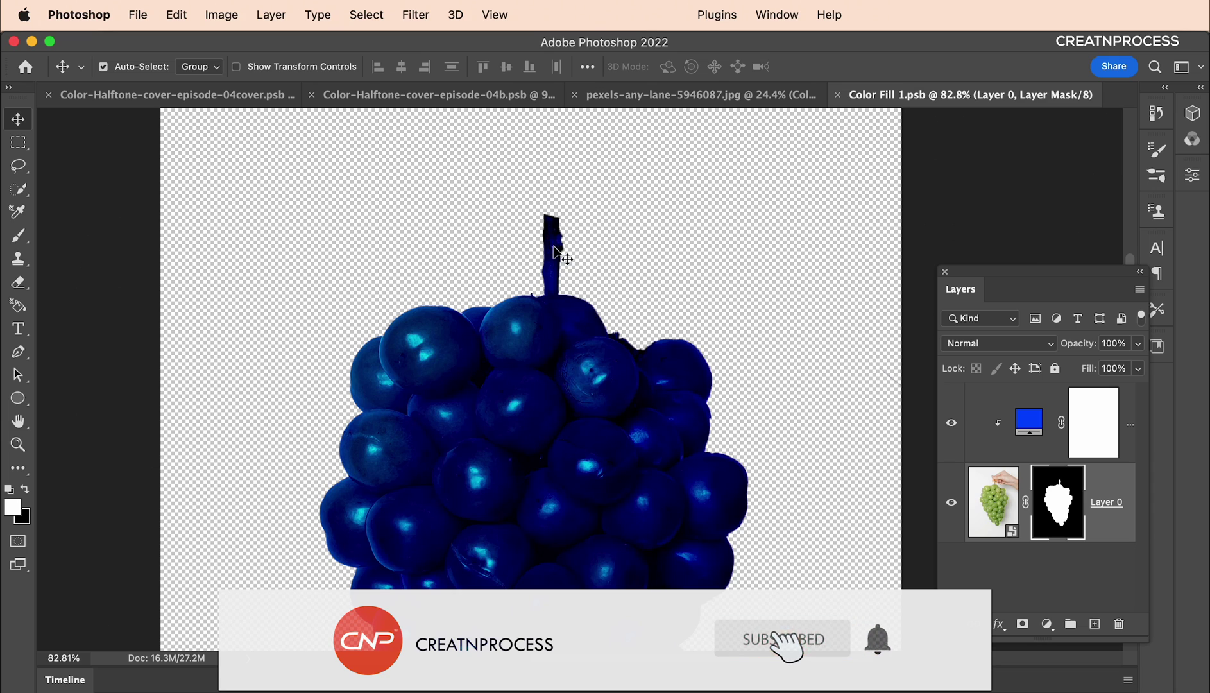
click(1037, 427)
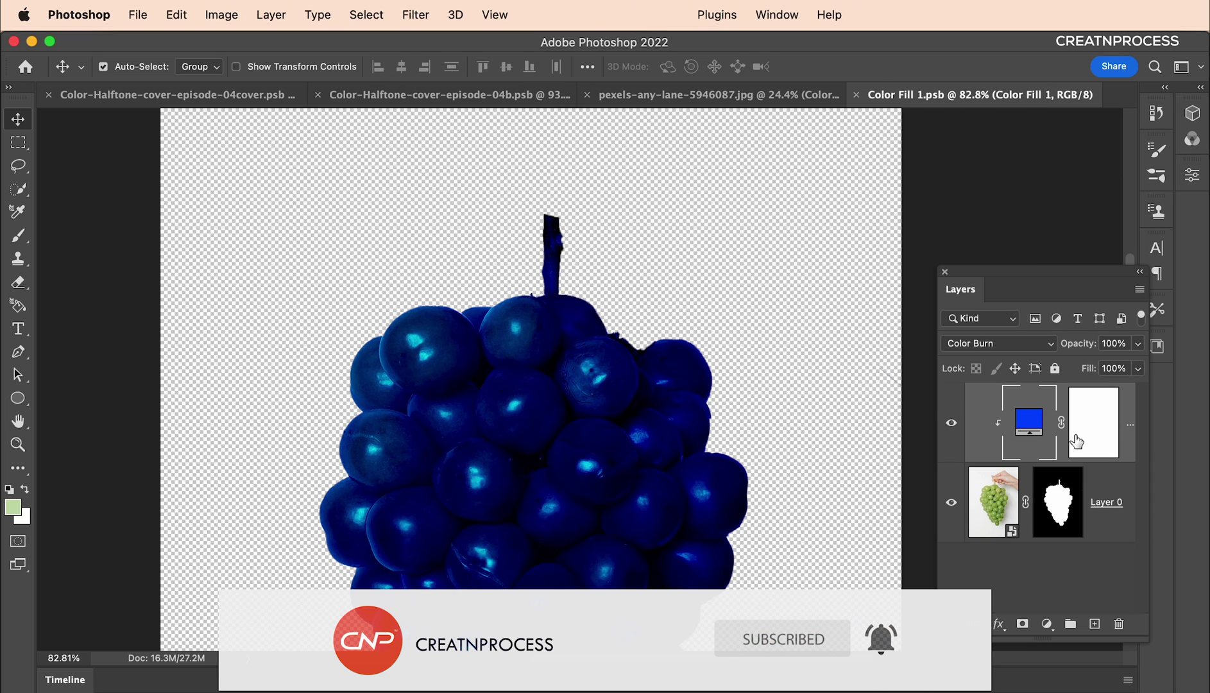
click(1096, 431)
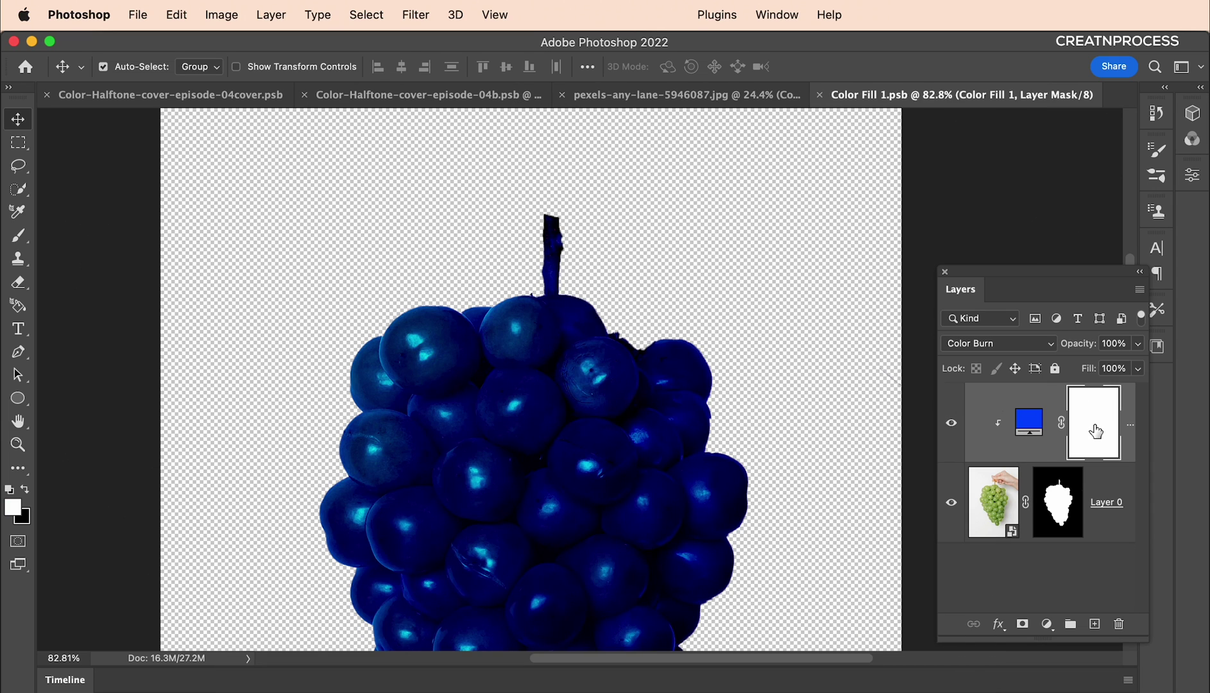
key(b)
click(532, 226)
key(x)
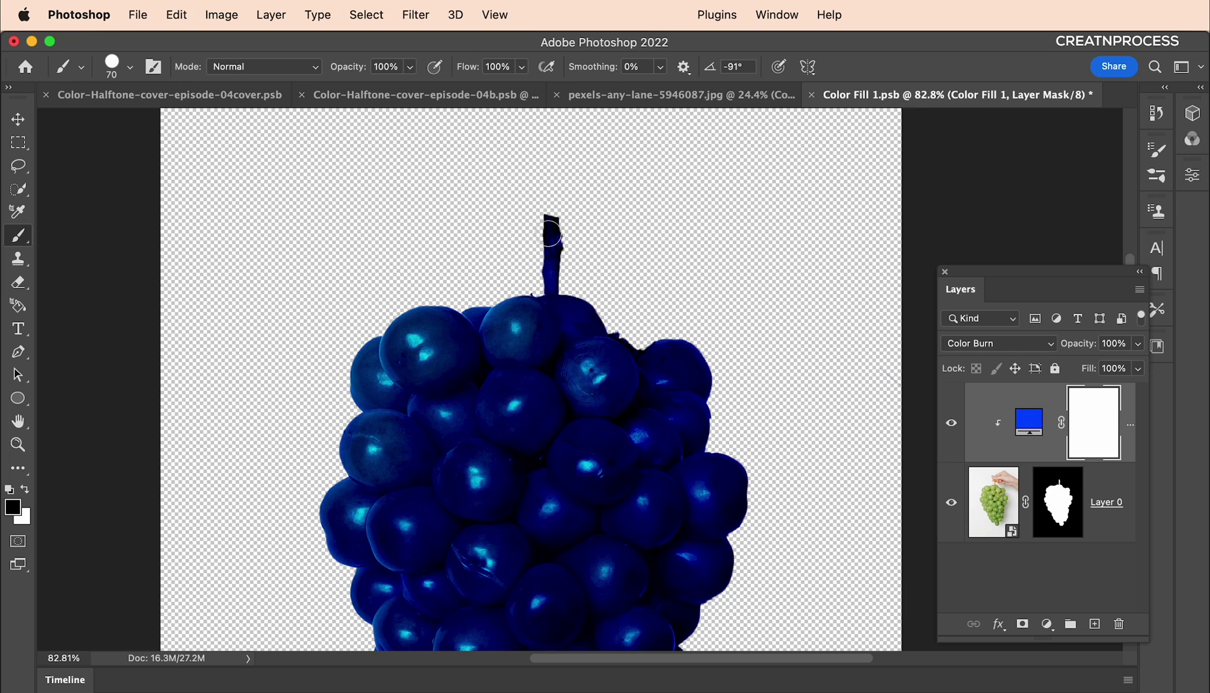
mouse_move(549, 221)
mouse_down()
mouse_move(560, 252)
mouse_move(548, 261)
mouse_up()
scroll(551, 270, up, 5)
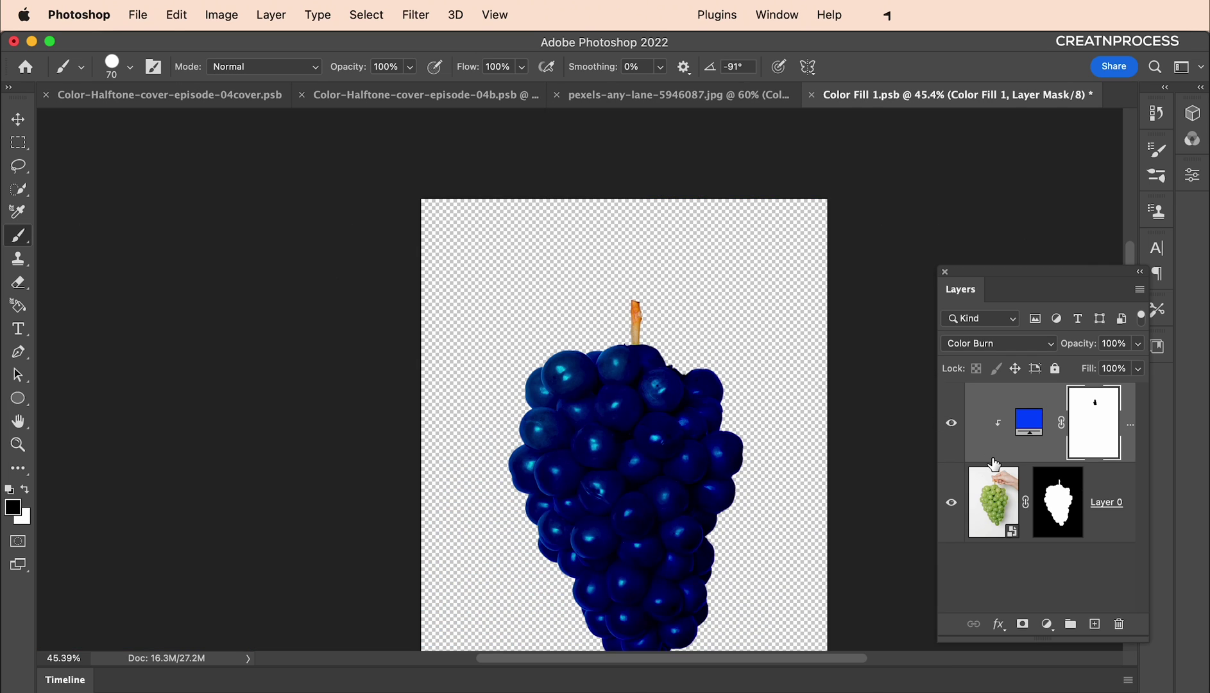
key(cmd+s)
- Soften the Color Fill 1 inner glow to 18% opacity and 65 px
click(681, 95)
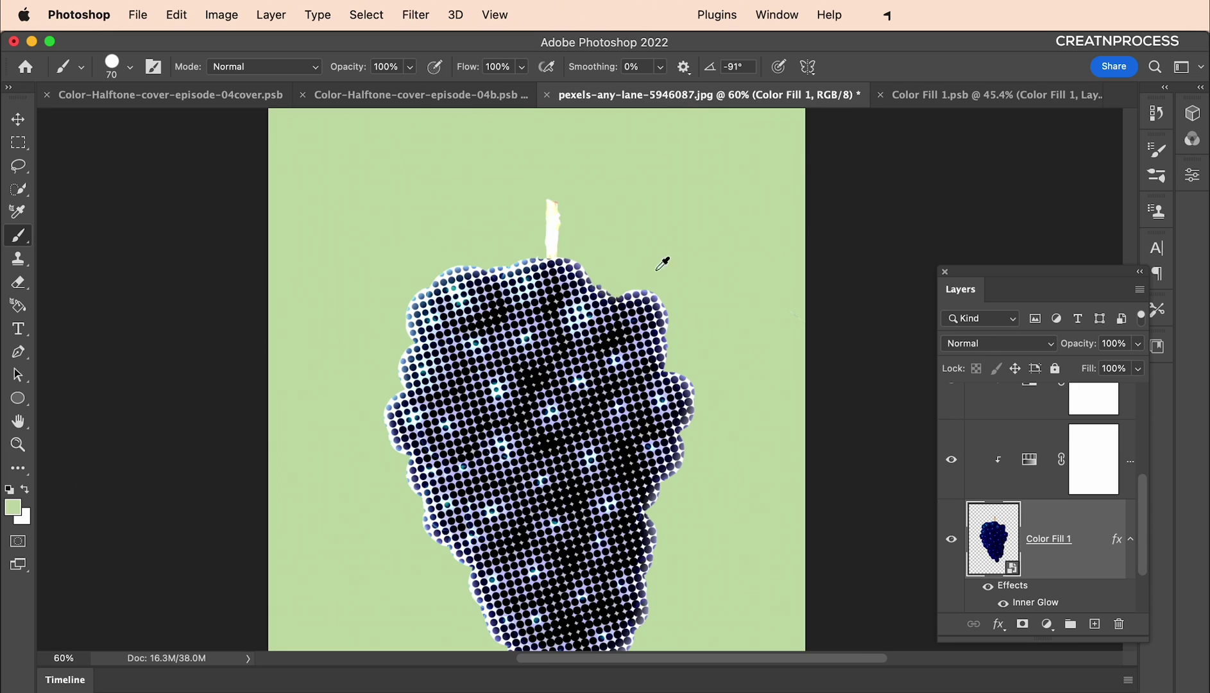
scroll(663, 263, down, 5)
scroll(627, 326, up, 6)
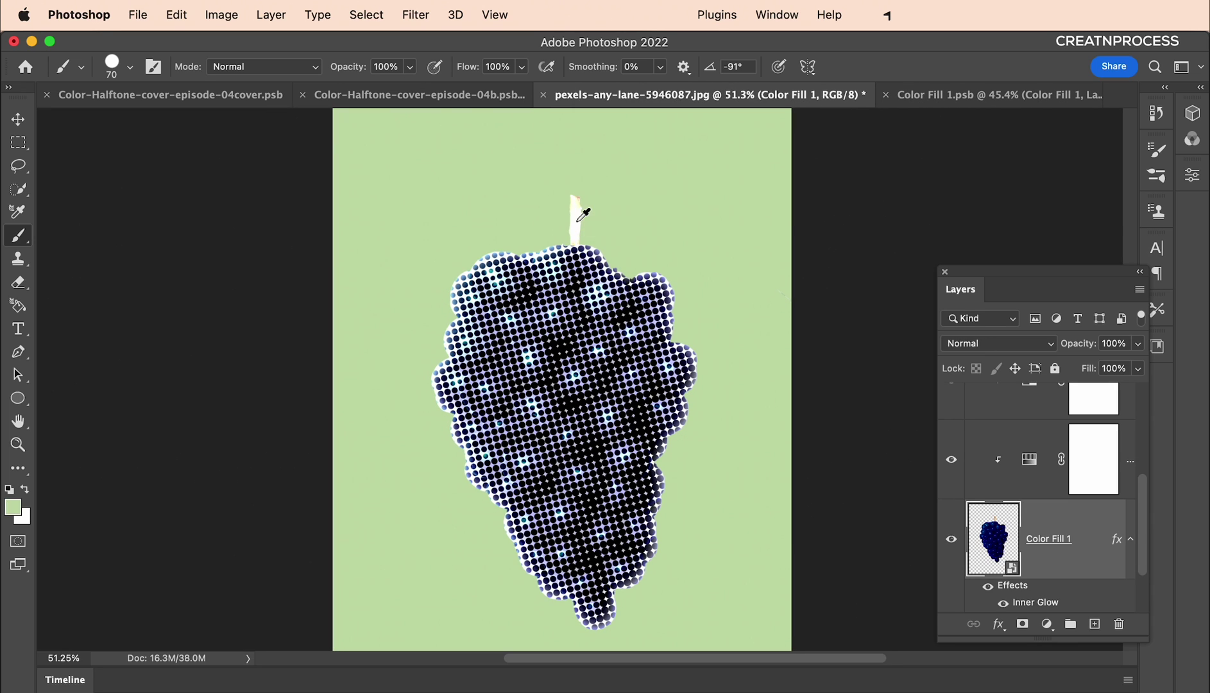
click(1002, 604)
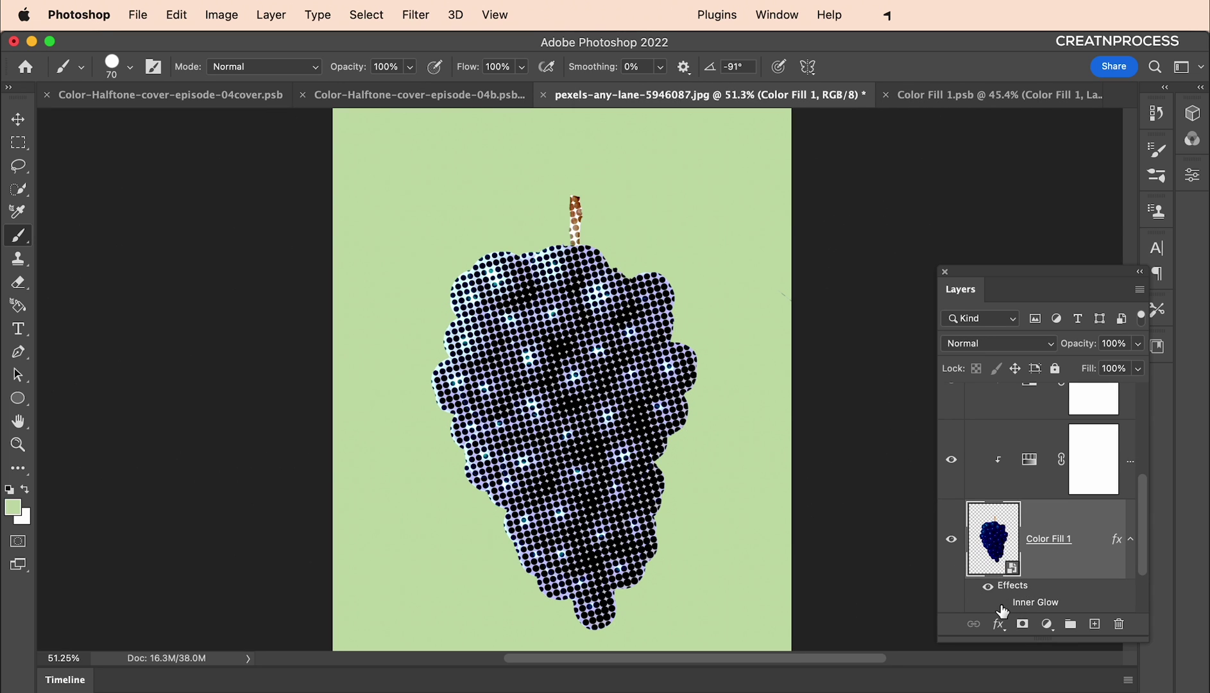
click(1002, 603)
double_click(1045, 603)
drag(806, 183, 1016, 198)
drag(998, 280, 988, 281)
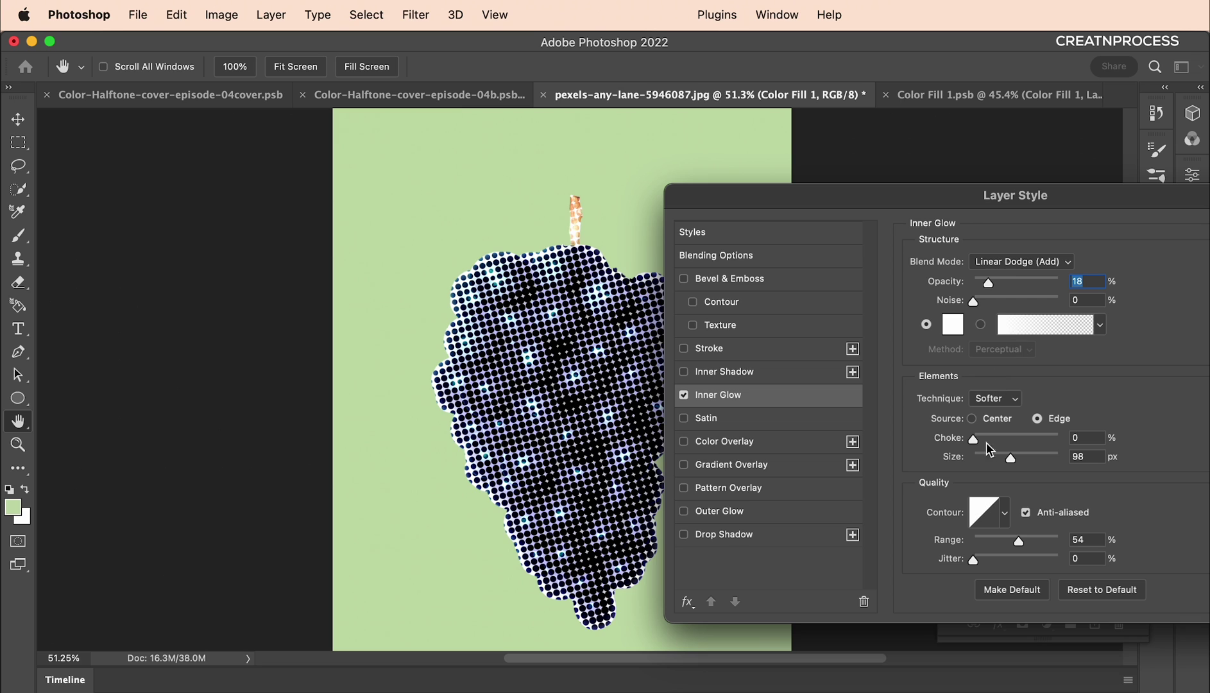
drag(998, 456, 1000, 457)
drag(1081, 205, 975, 226)
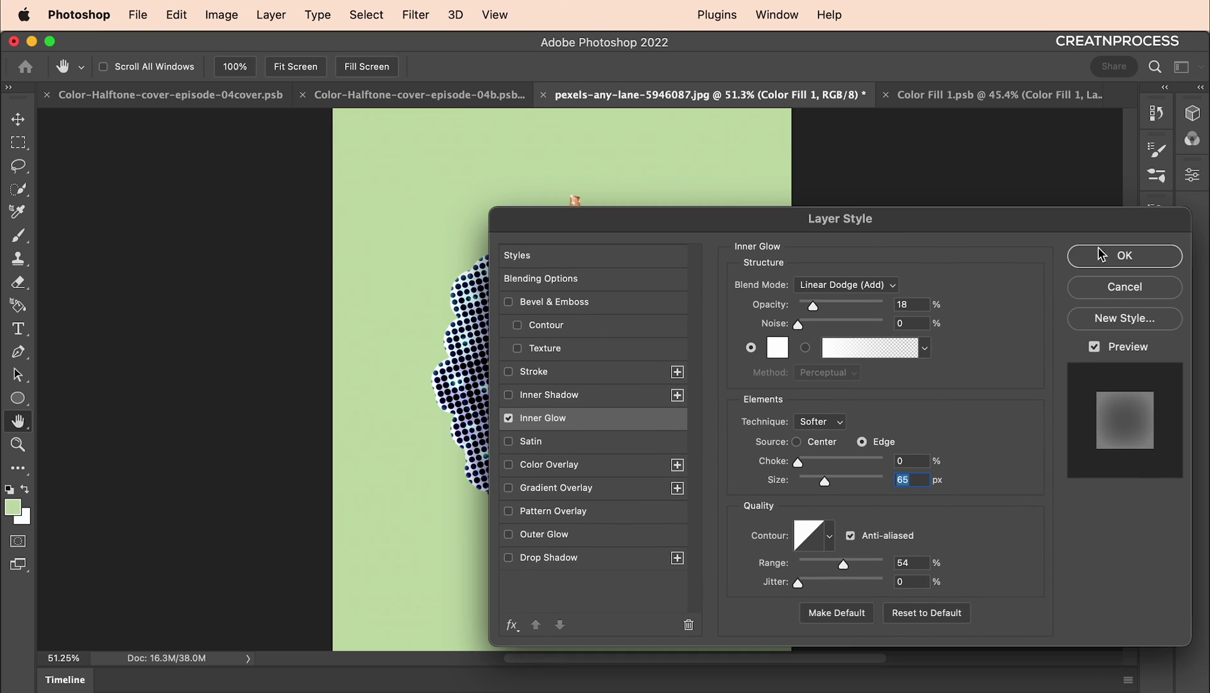
click(1121, 255)
- Add a Curves adjustment layer above Layer 1
key(b)
scroll(662, 354, down, 3)
scroll(640, 360, up, 3)
scroll(640, 359, down, 3)
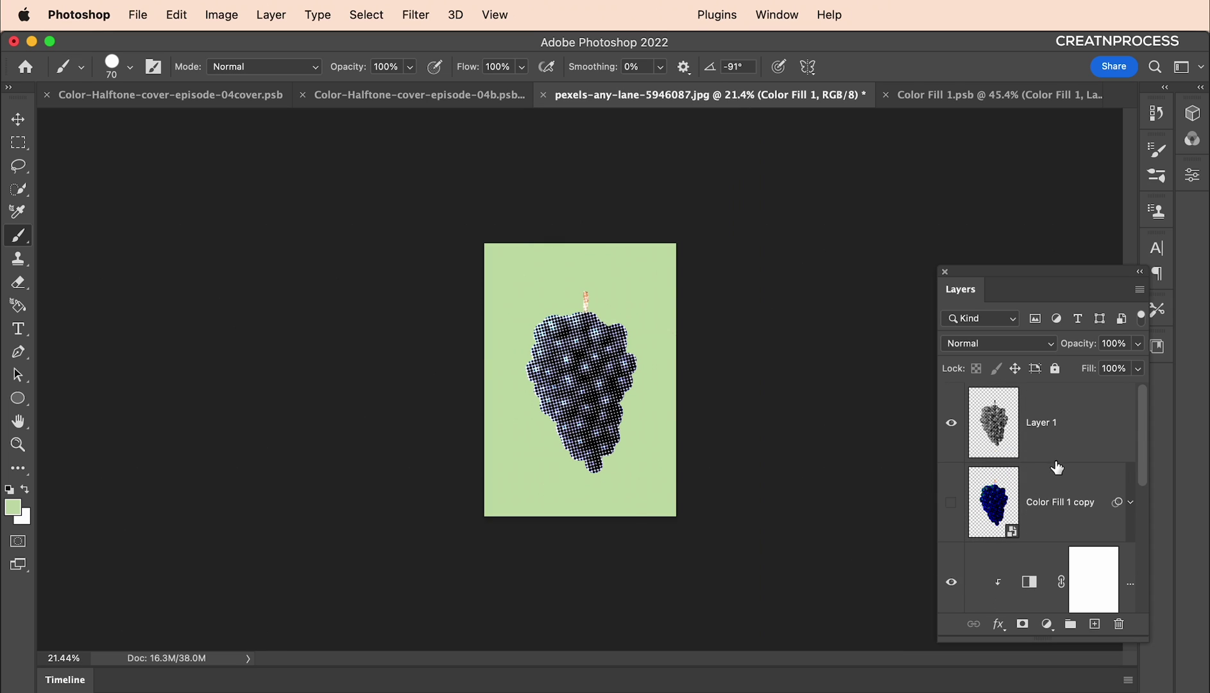
click(1072, 431)
click(1047, 624)
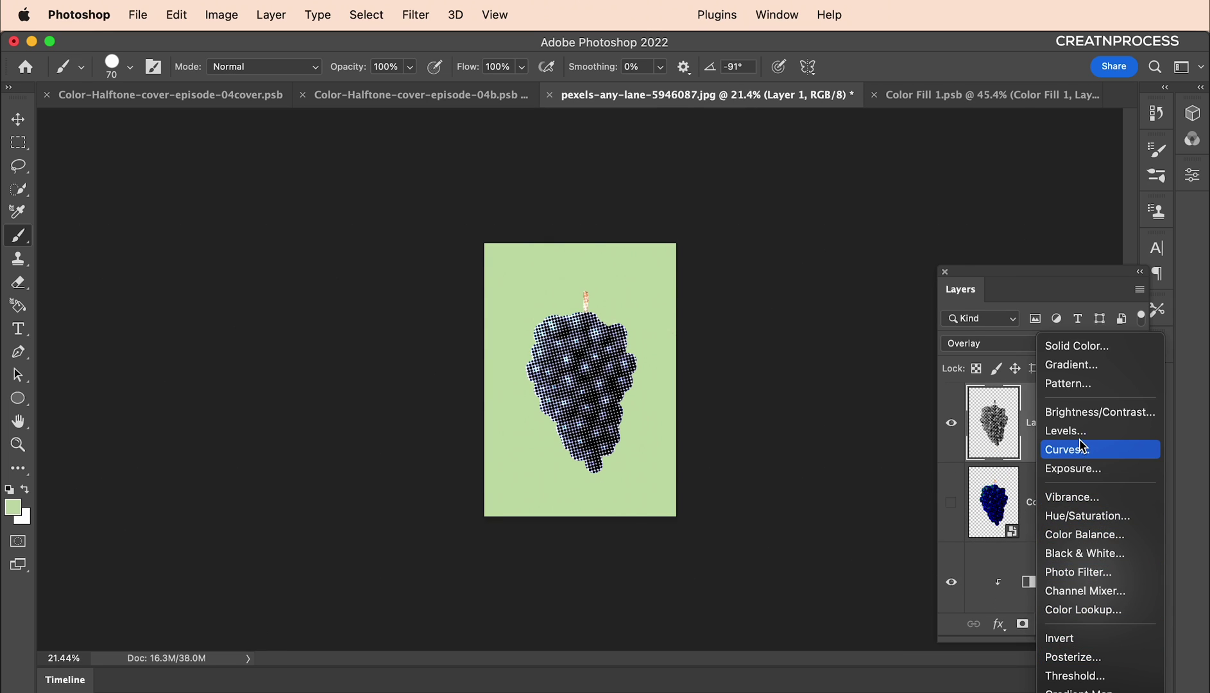
click(1082, 448)
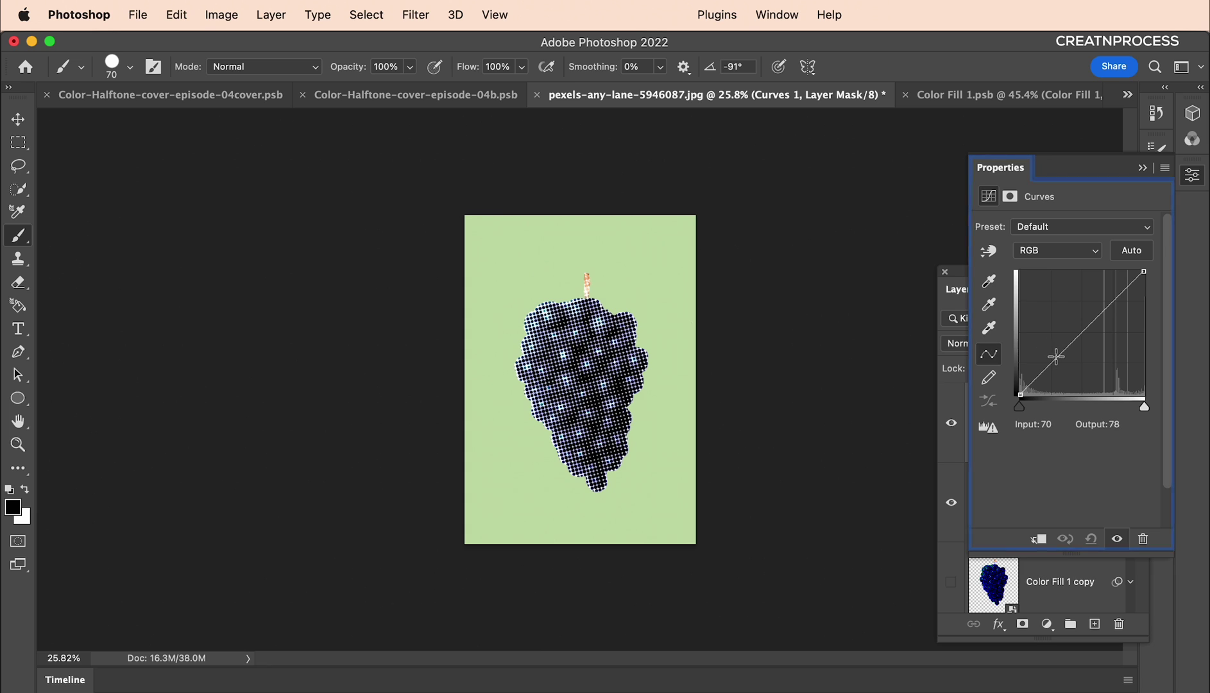
- Add a low shadow point and a midpoint at input 152, output 150 to the curve
drag(1056, 356, 1060, 365)
drag(1092, 323, 1093, 322)
scroll(629, 362, up, 3)
scroll(627, 365, down, 3)
scroll(594, 303, up, 3)
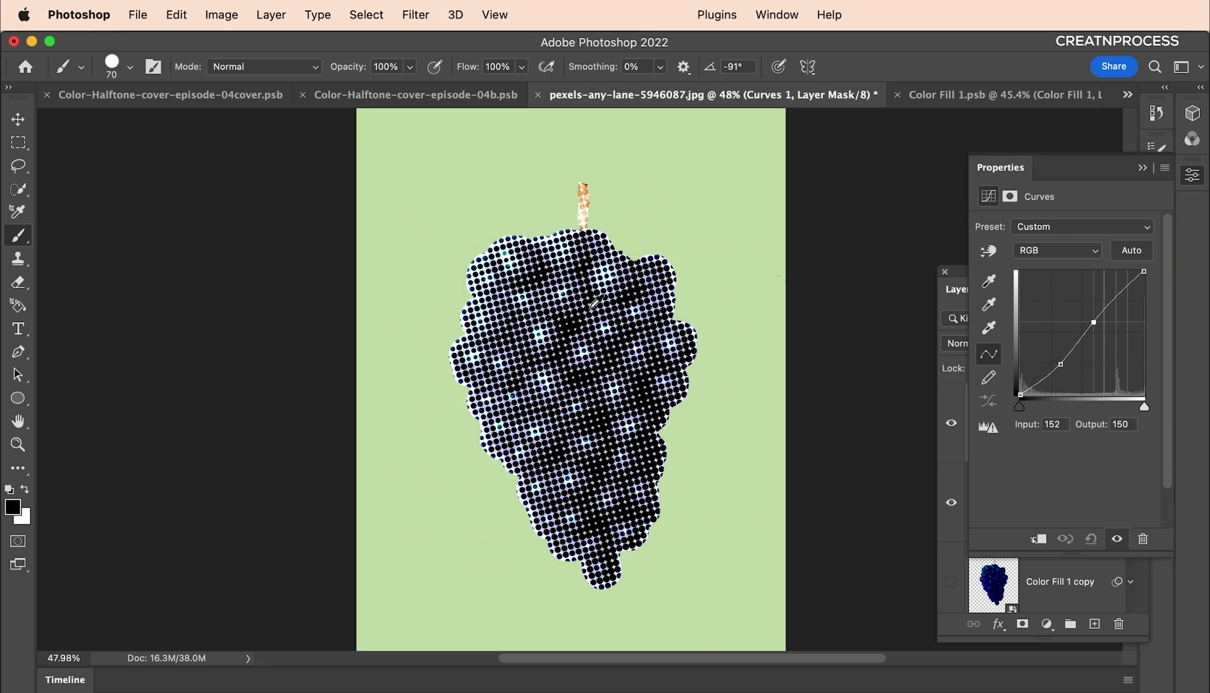
scroll(595, 303, down, 1)
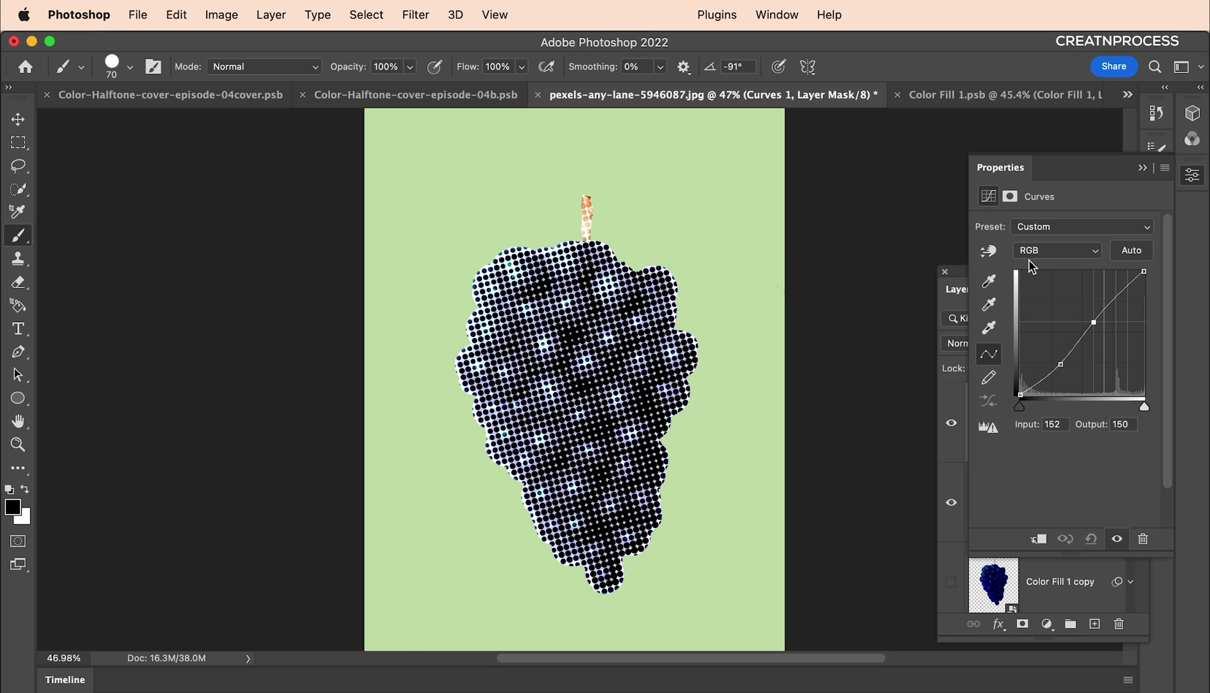
- Open the channel list, then switch to the Color-Halftone-cover-episode-04cover document
click(1192, 139)
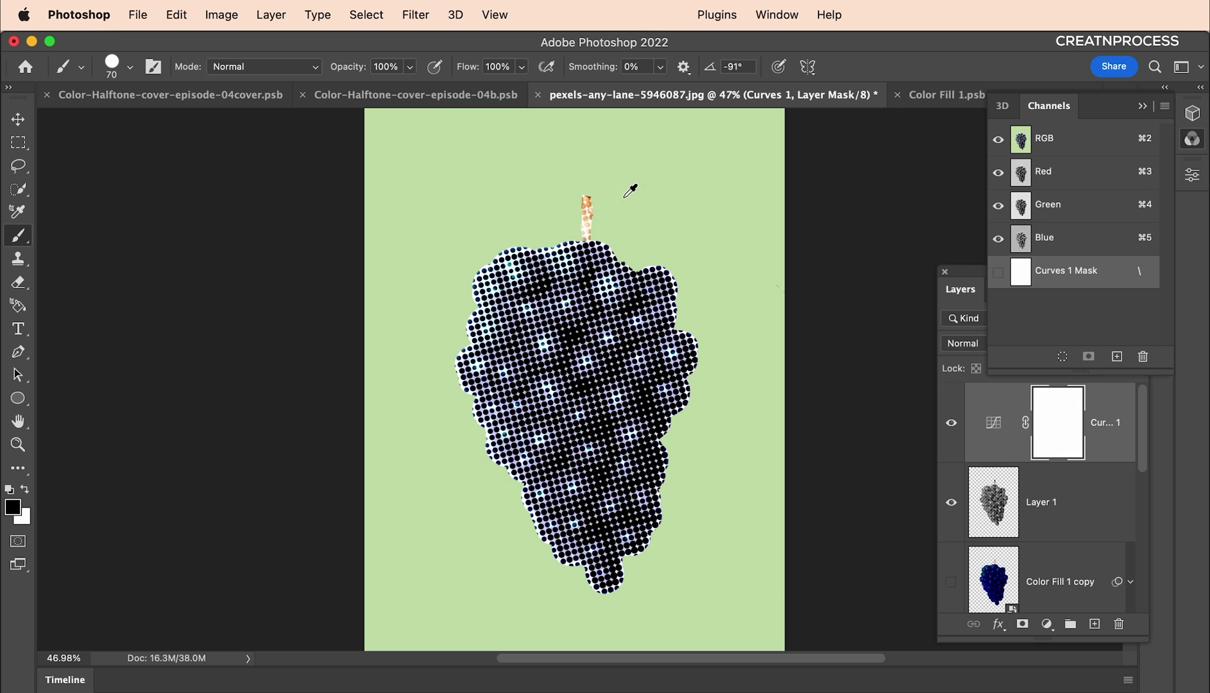
click(238, 94)
scroll(773, 340, down, 2)
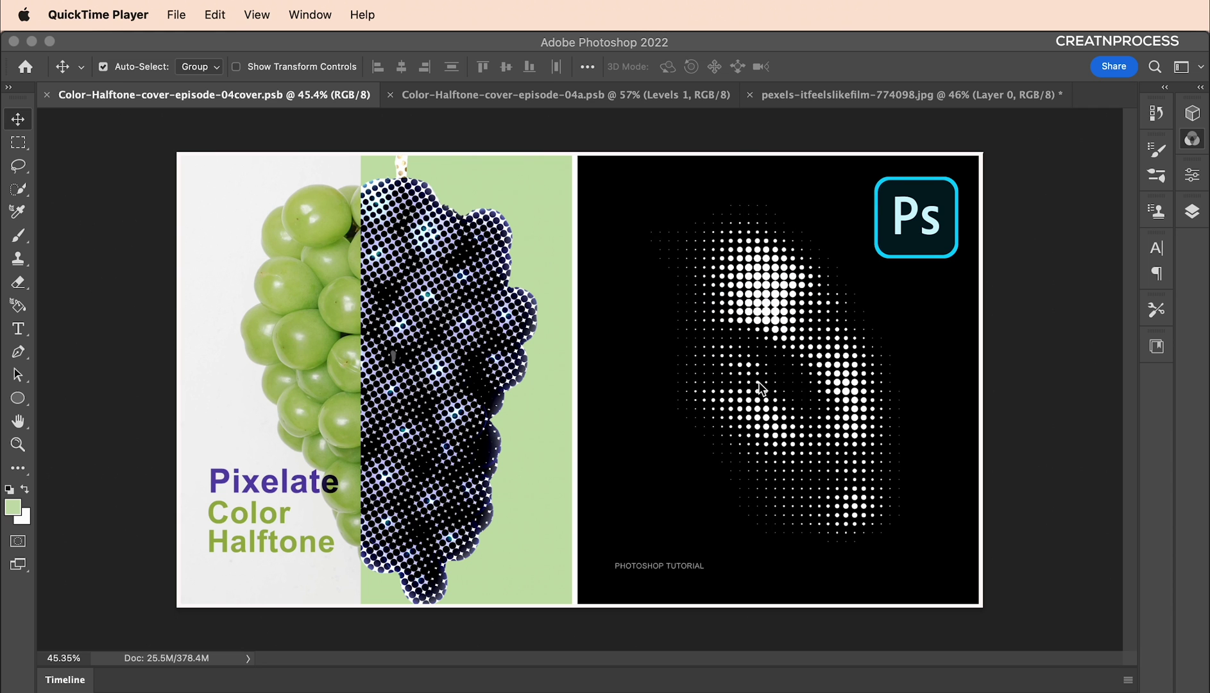
- Scroll to view the black Dotted Halftone Effect poster with the white dotted face
scroll(781, 391, up, 3)
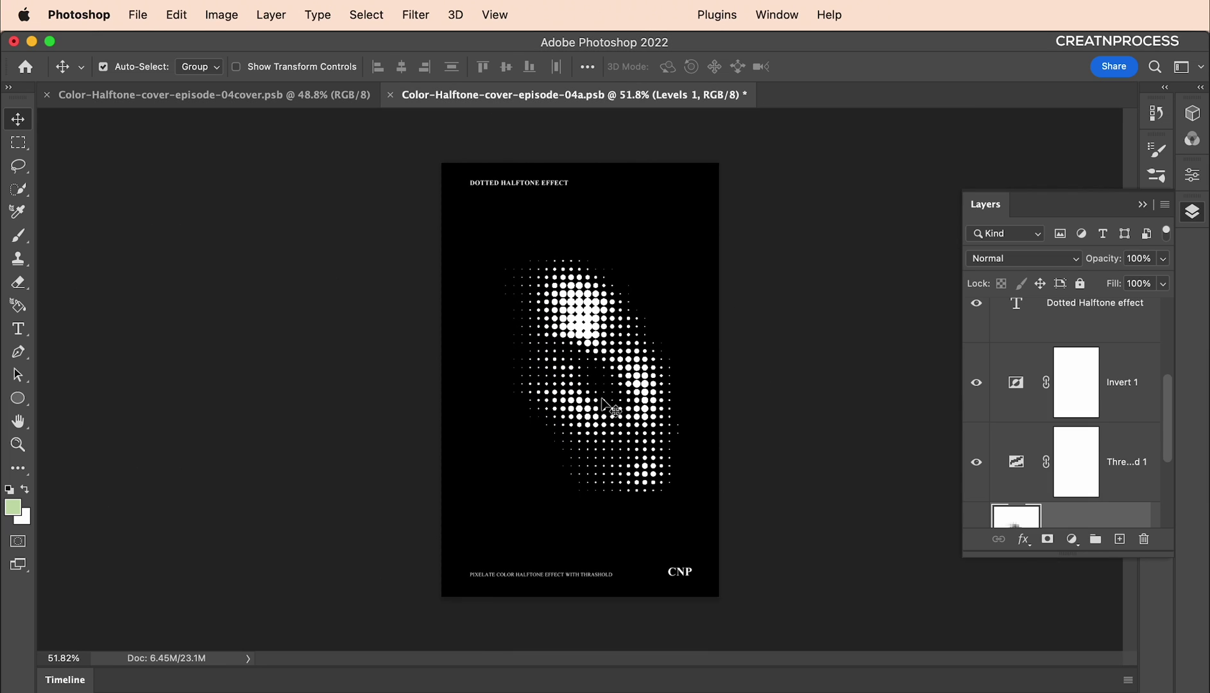
- Open the portrait pexels-itfeelslikefilm-774098.jpg in Photoshop from Finder
click(217, 688)
click(284, 249)
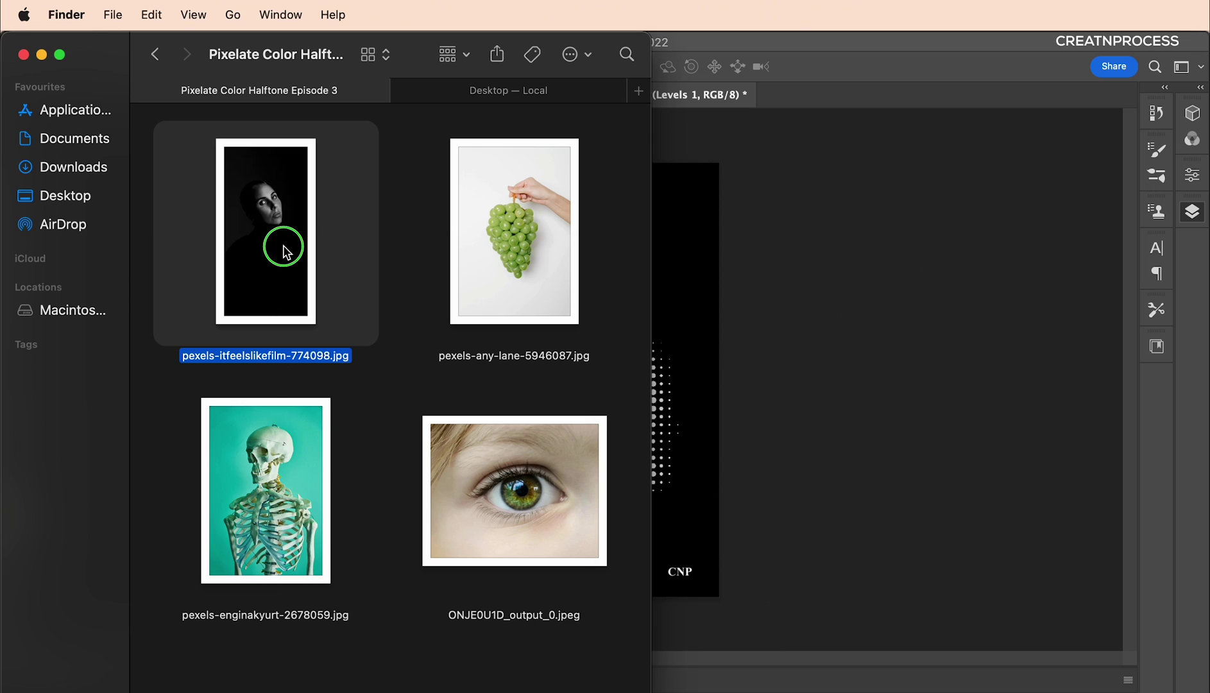
right_click(284, 248)
mouse_move(310, 273)
click(641, 320)
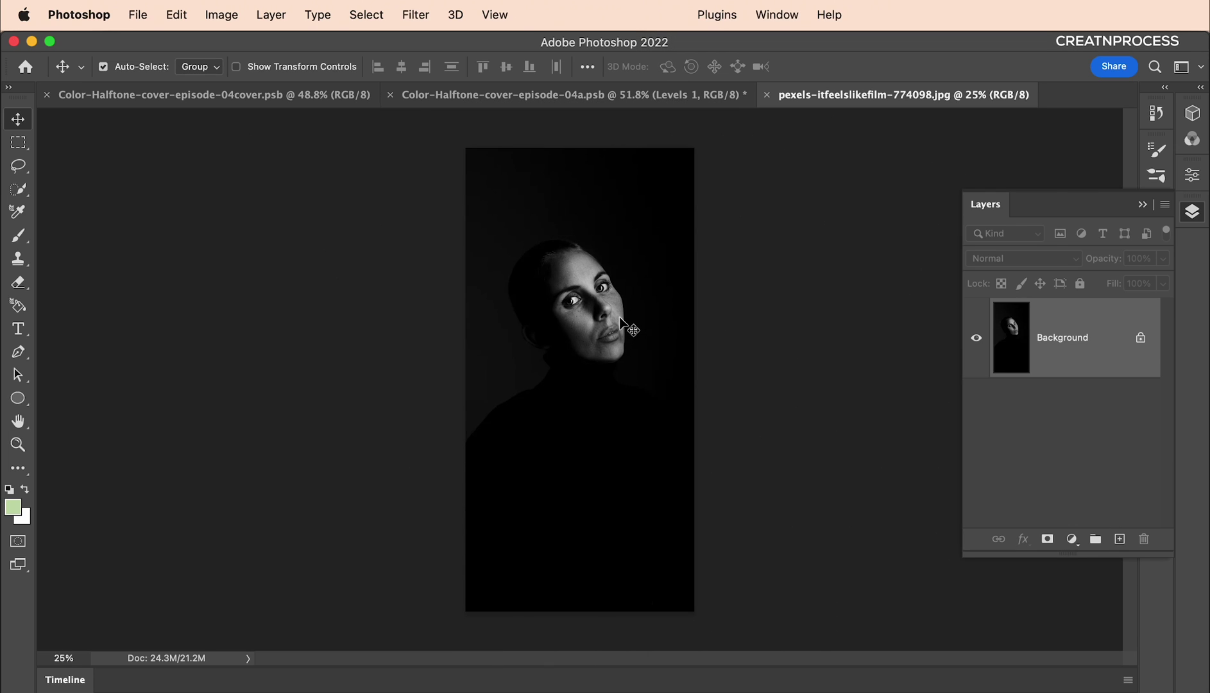
- Crop the portrait tighter around the face and shoulders, about 1678 px wide
key(c)
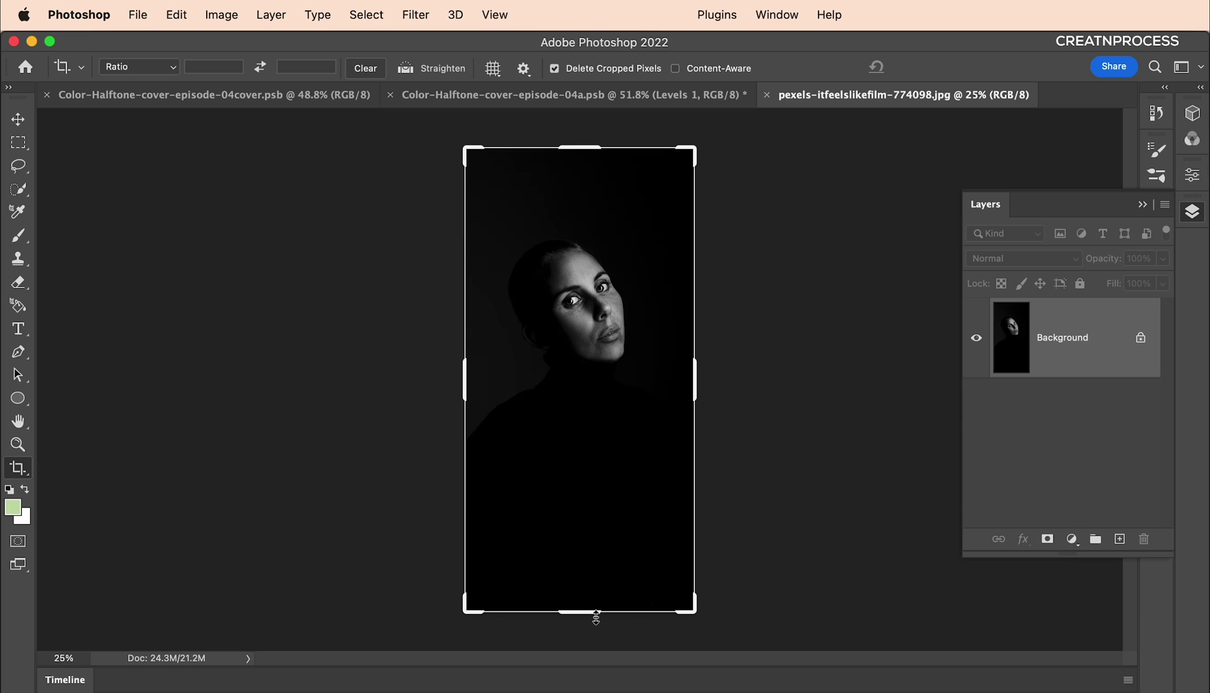
drag(596, 613, 605, 516)
drag(590, 319, 591, 352)
drag(693, 382, 673, 379)
drag(582, 239, 580, 257)
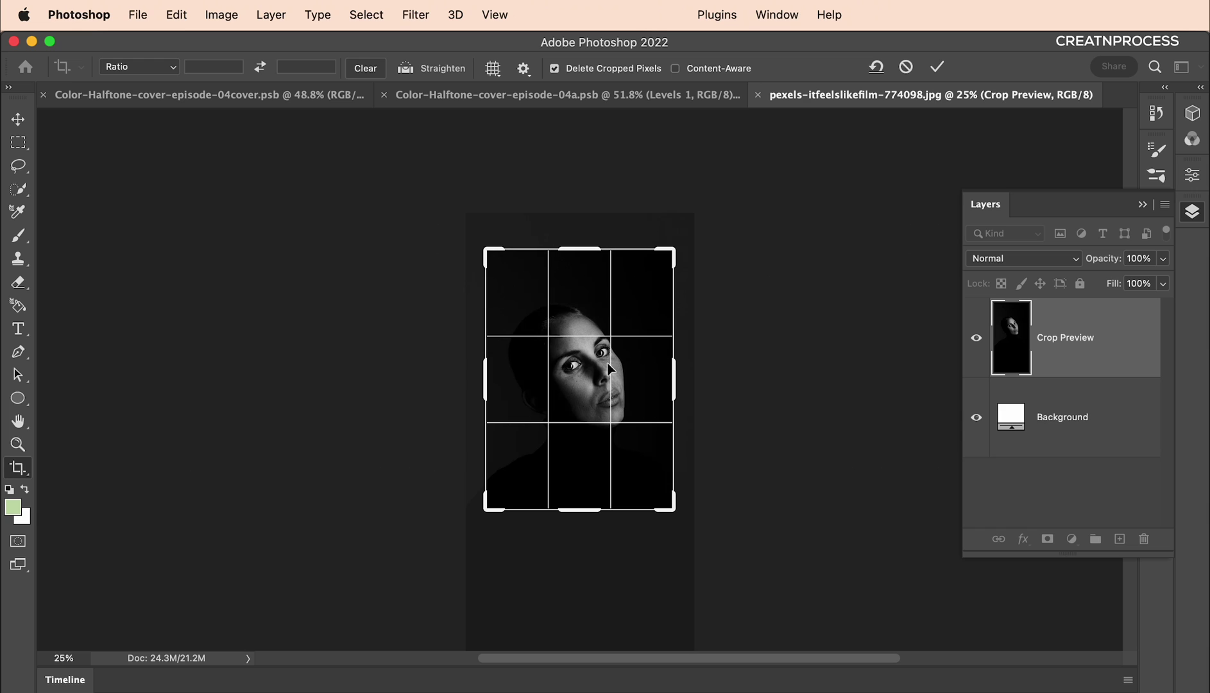
drag(607, 362, 601, 372)
key(Return)
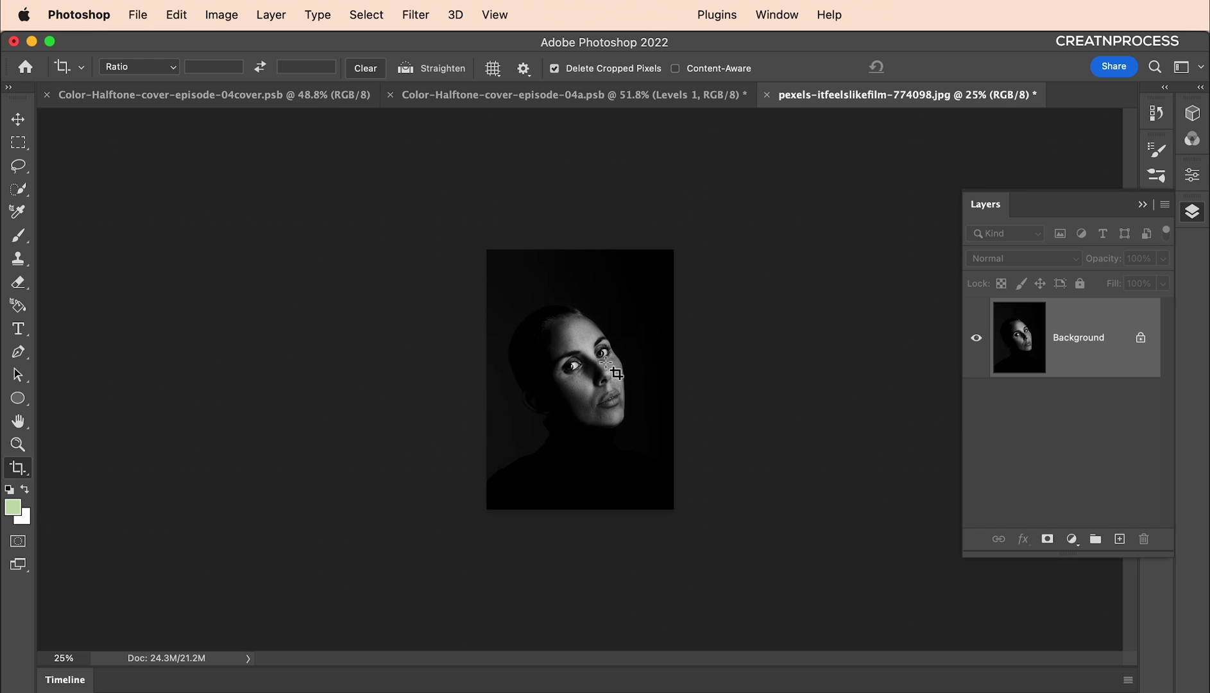
key(super+0)
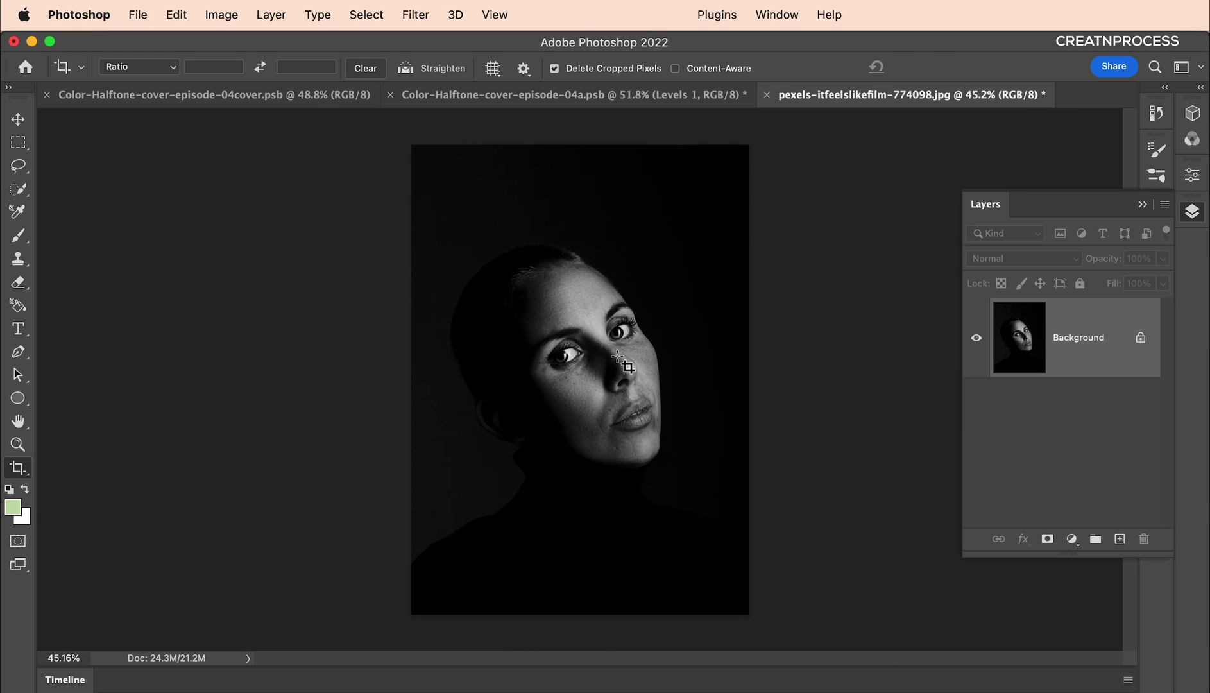
- Convert the portrait's Background layer into smart object Layer 0 and glance at the poster tab
right_click(1103, 363)
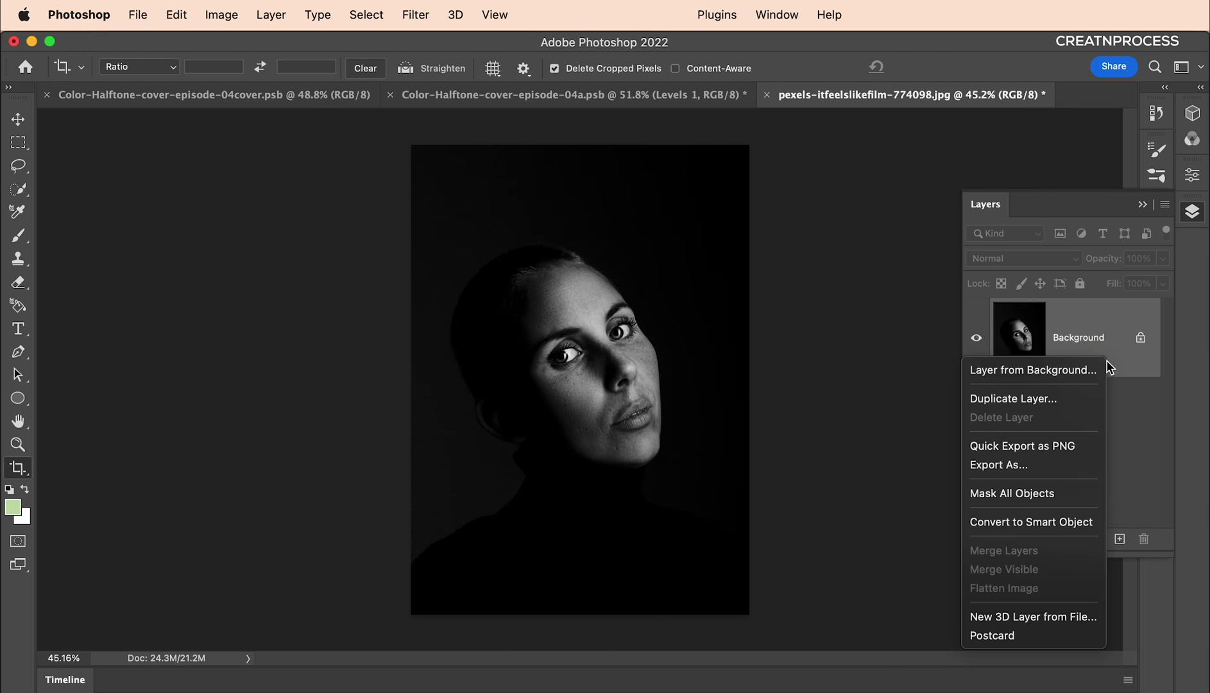
click(1030, 522)
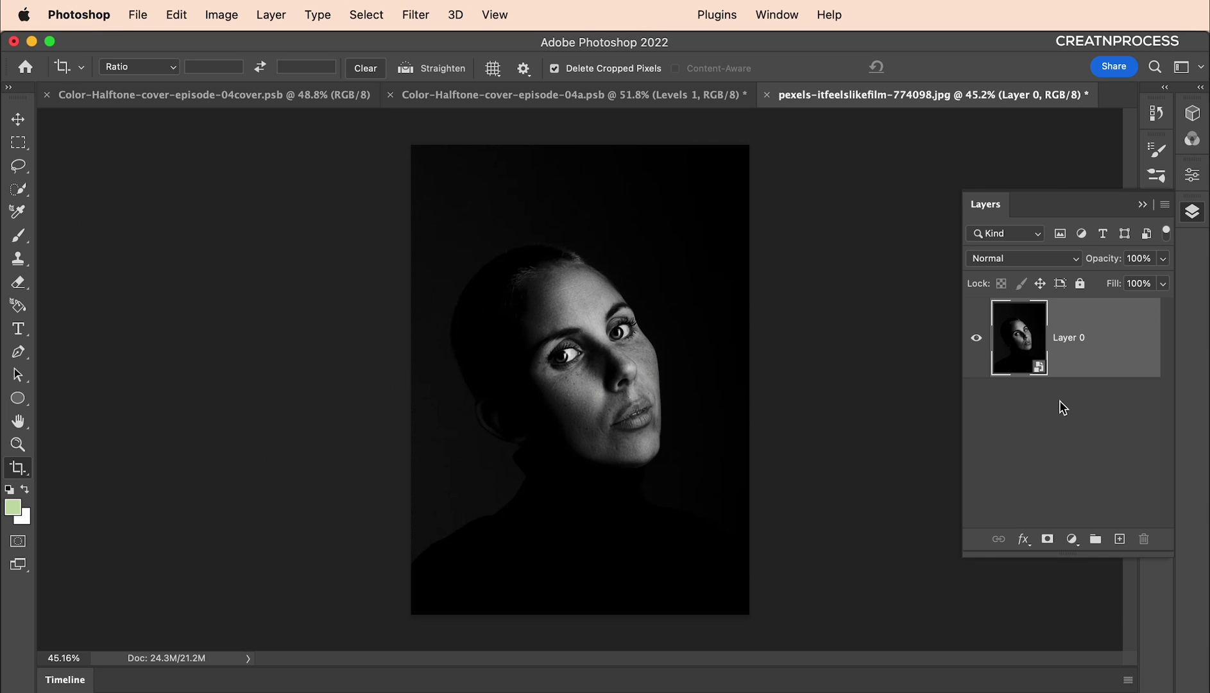
click(571, 95)
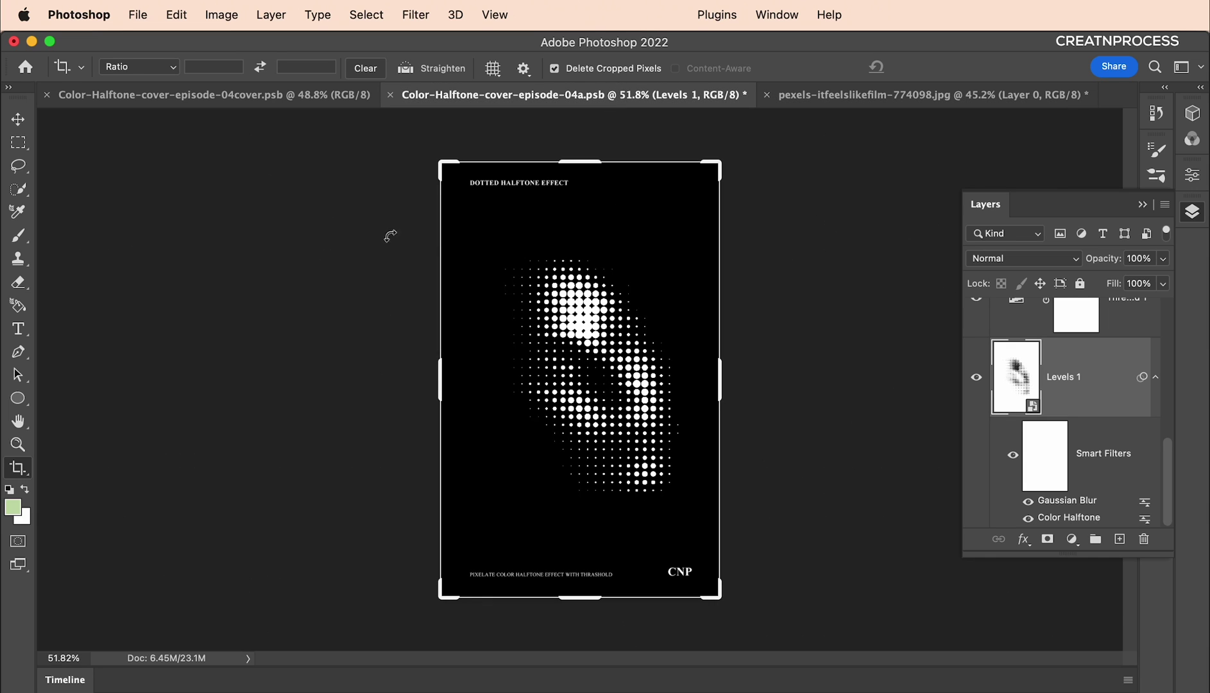
click(18, 119)
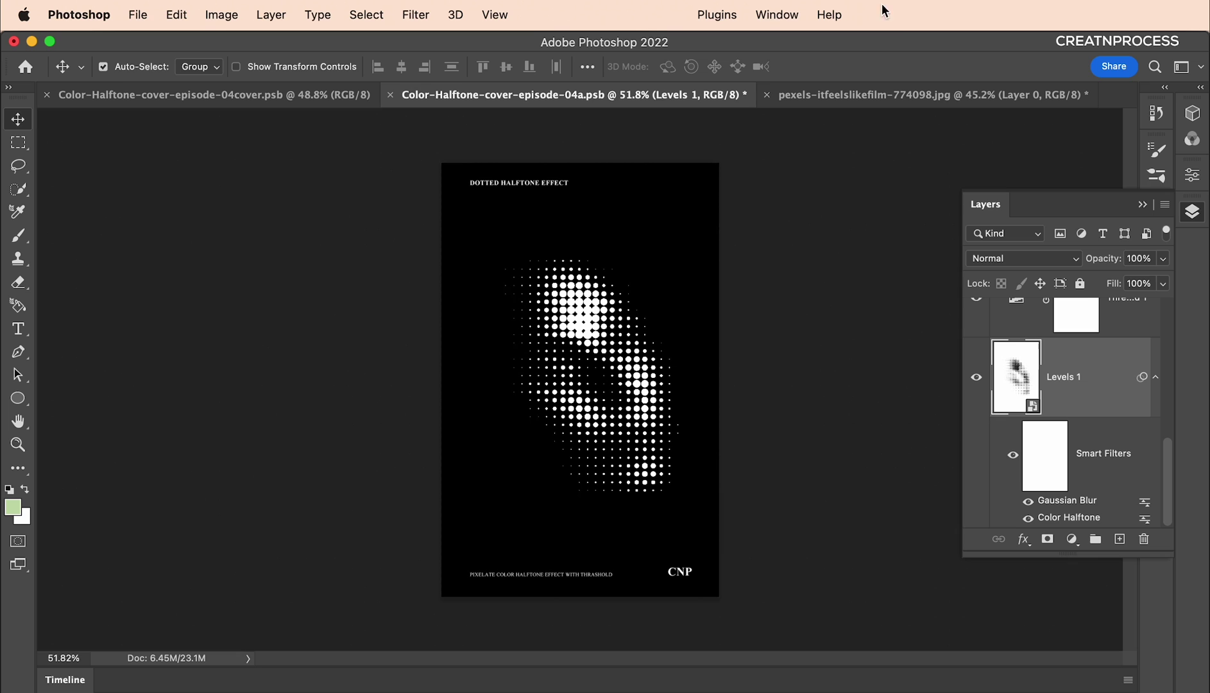
click(905, 95)
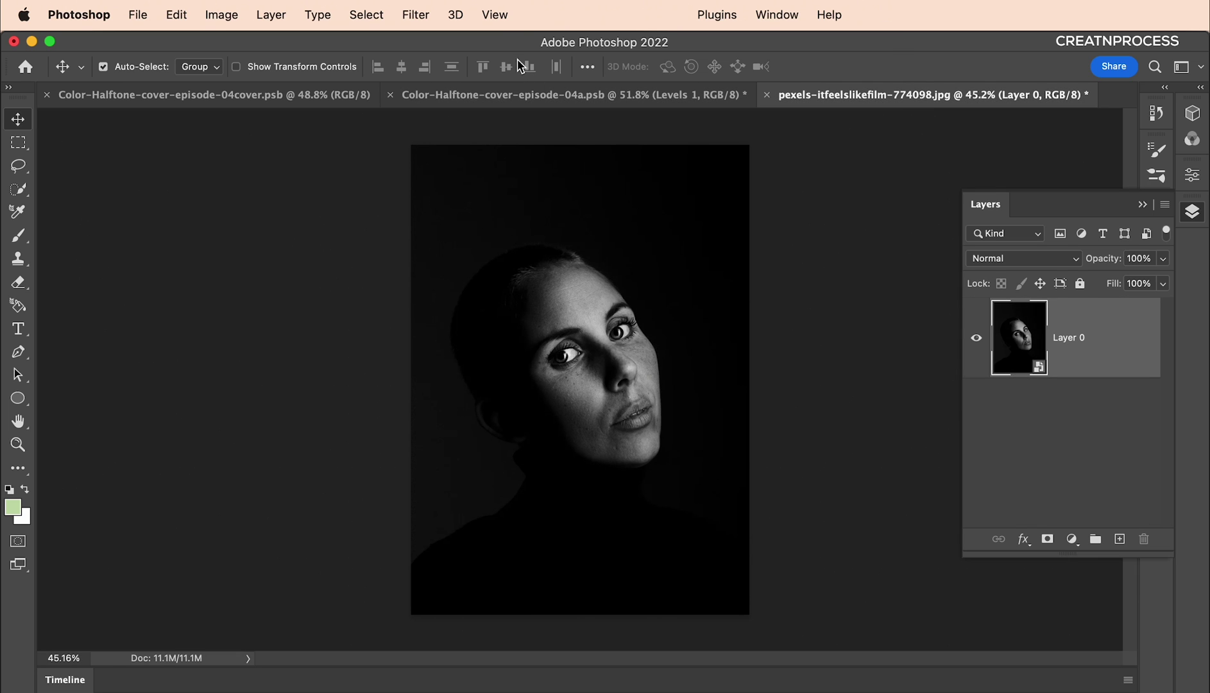
- Apply a Color Halftone filter with Max. Radius 22 and 0 angles to Layer 0
click(428, 15)
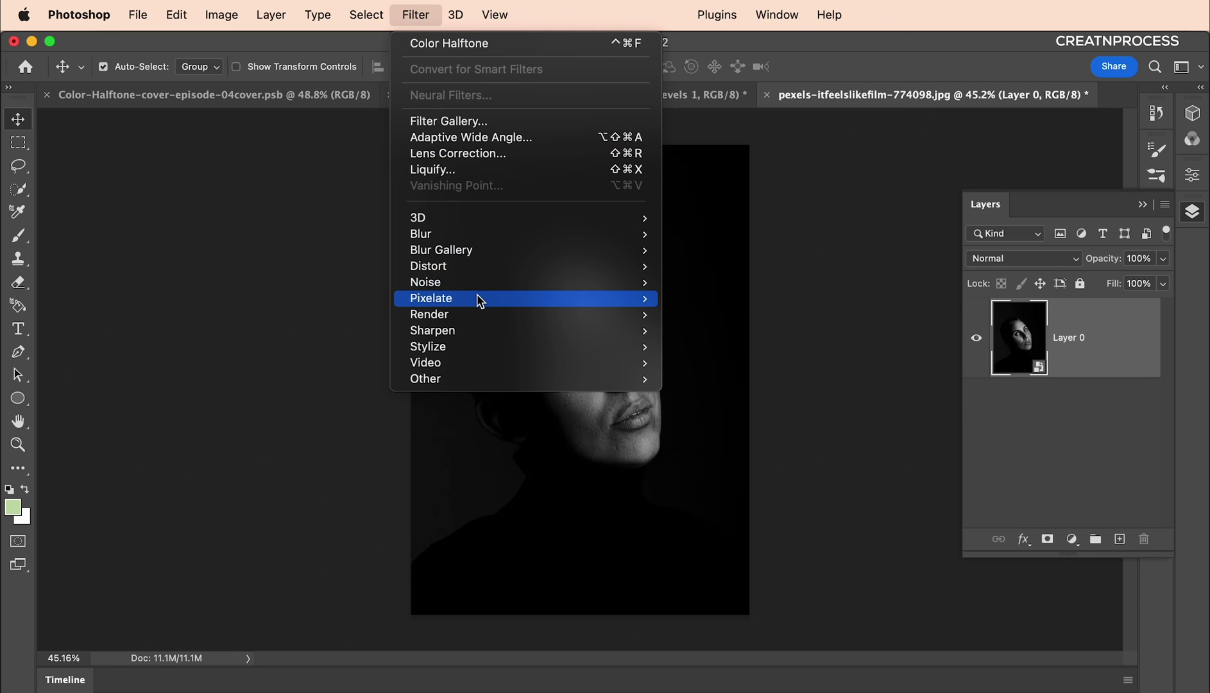
mouse_move(478, 298)
click(680, 299)
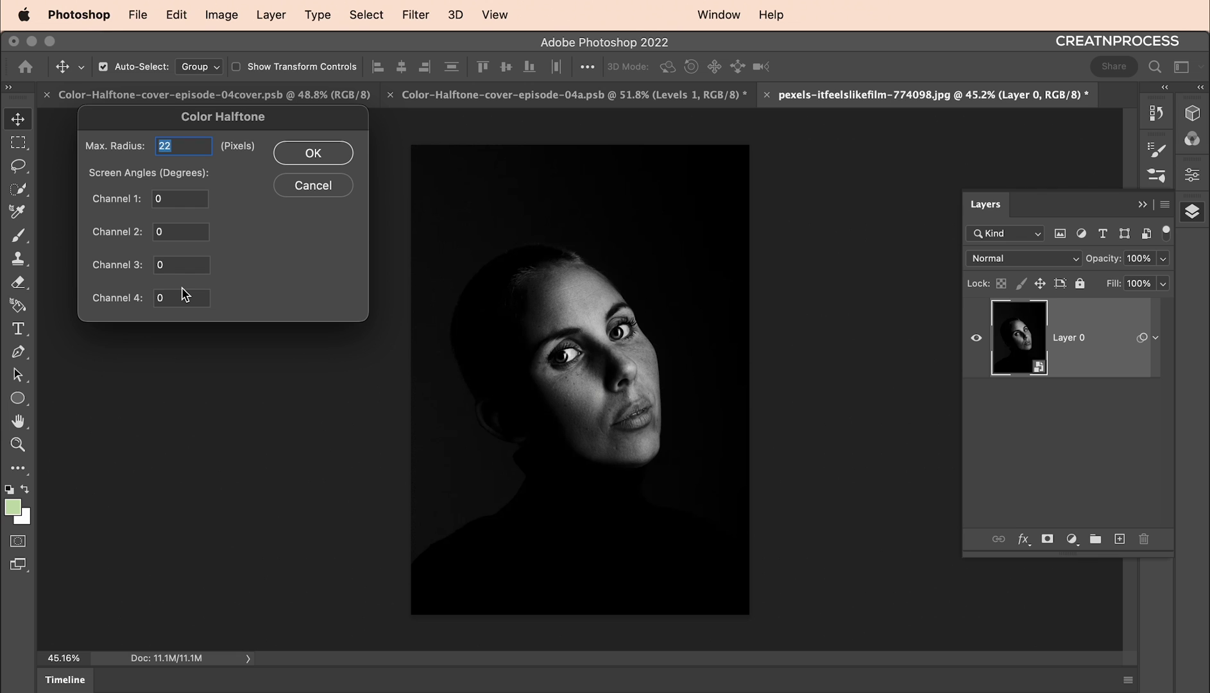
click(307, 156)
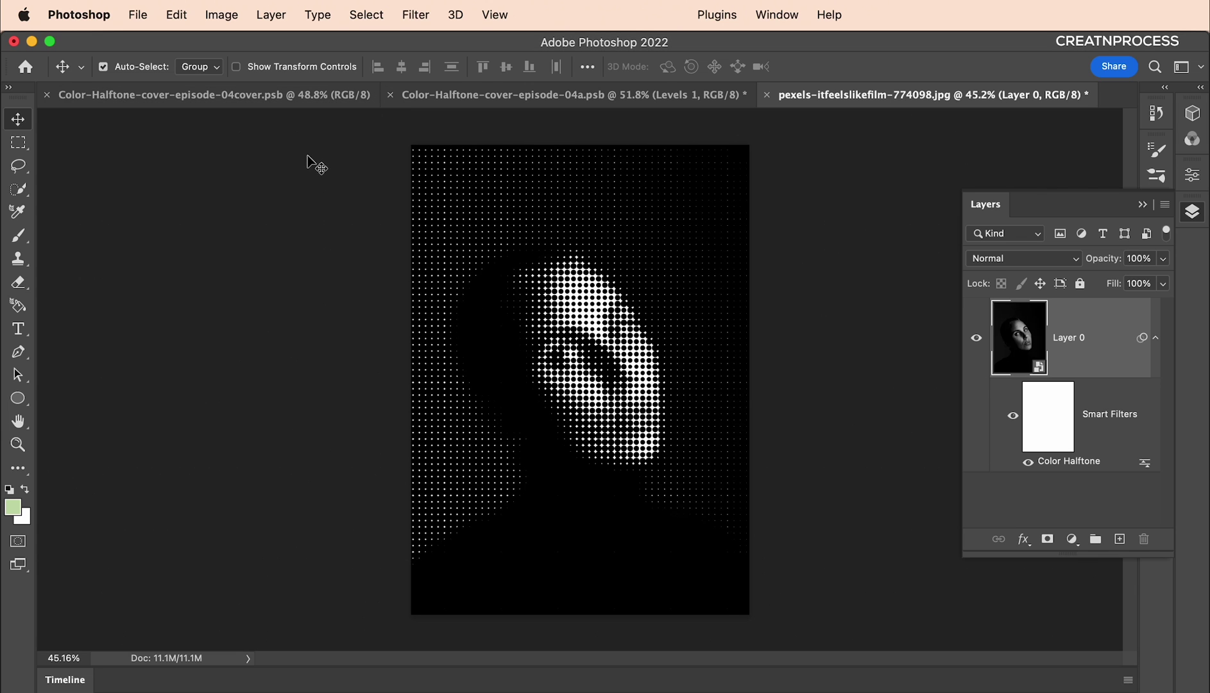
scroll(657, 337, down, 4)
scroll(653, 350, up, 3)
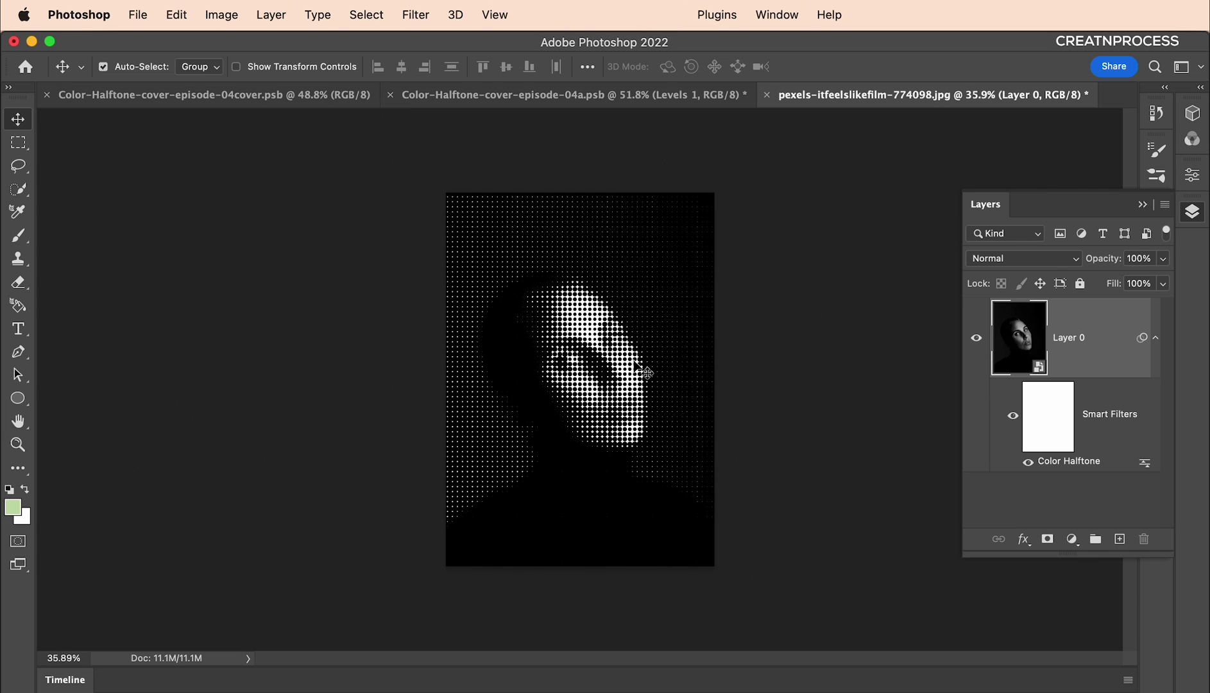
- Compare the halftoned portrait against the halftone poster document
click(655, 94)
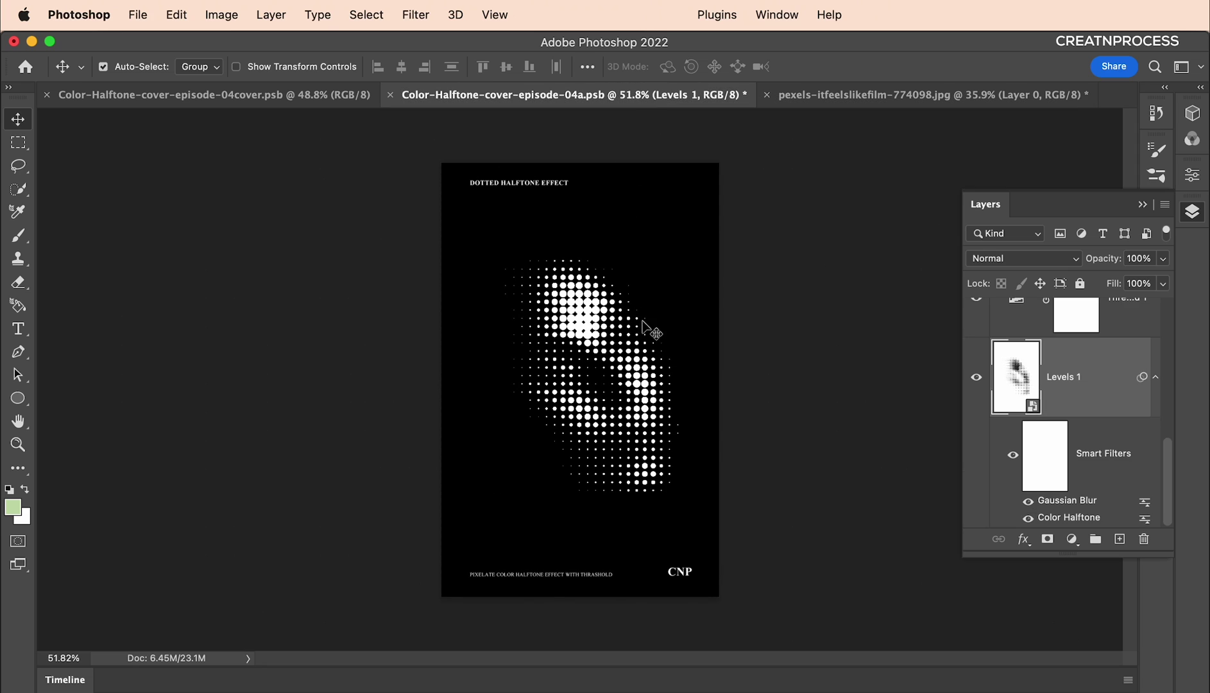
scroll(606, 340, up, 2)
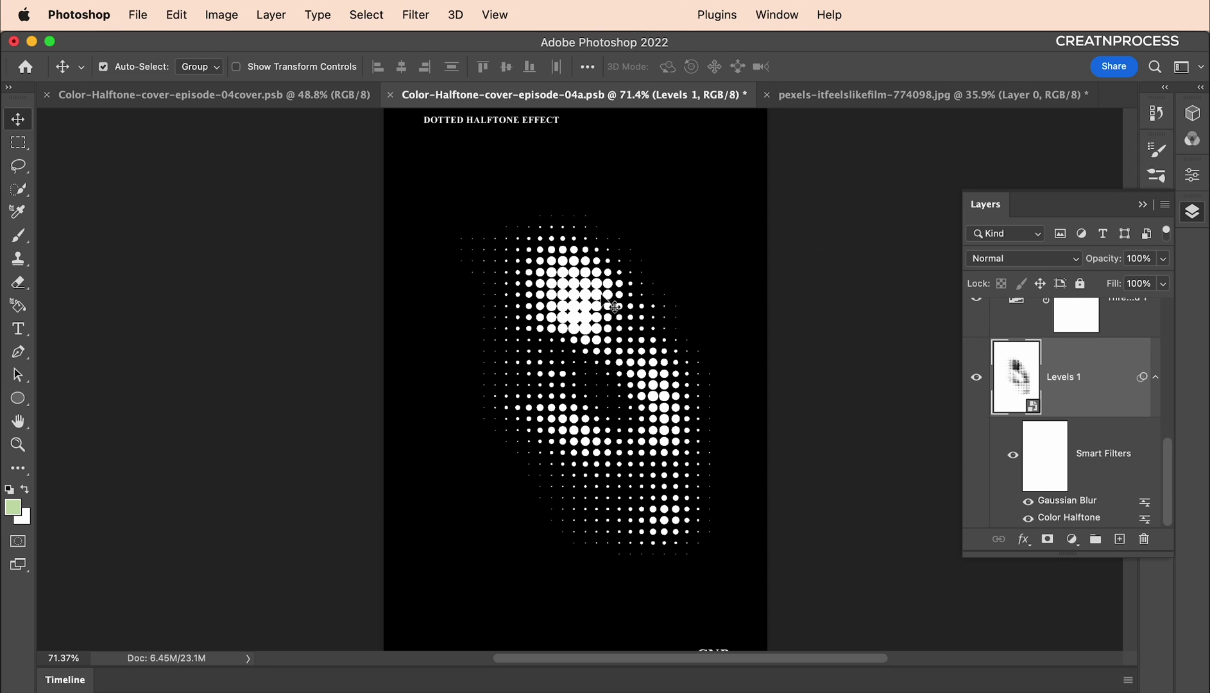
click(1000, 95)
scroll(738, 370, down, 2)
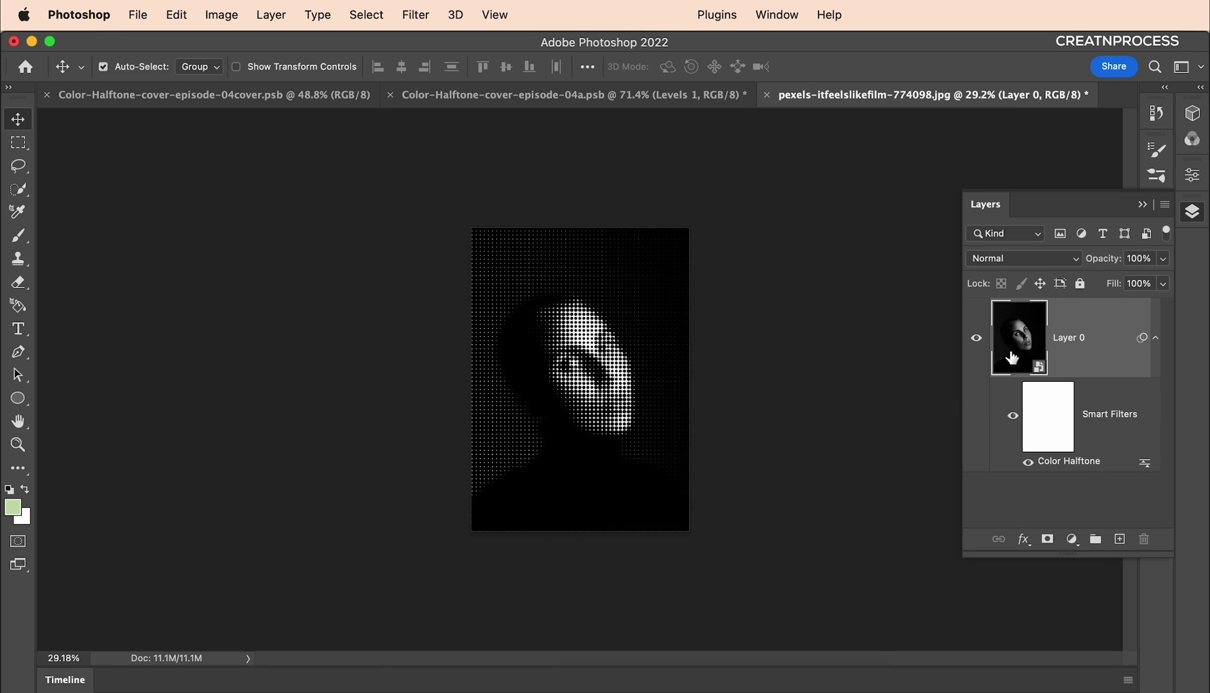
scroll(626, 378, up, 1)
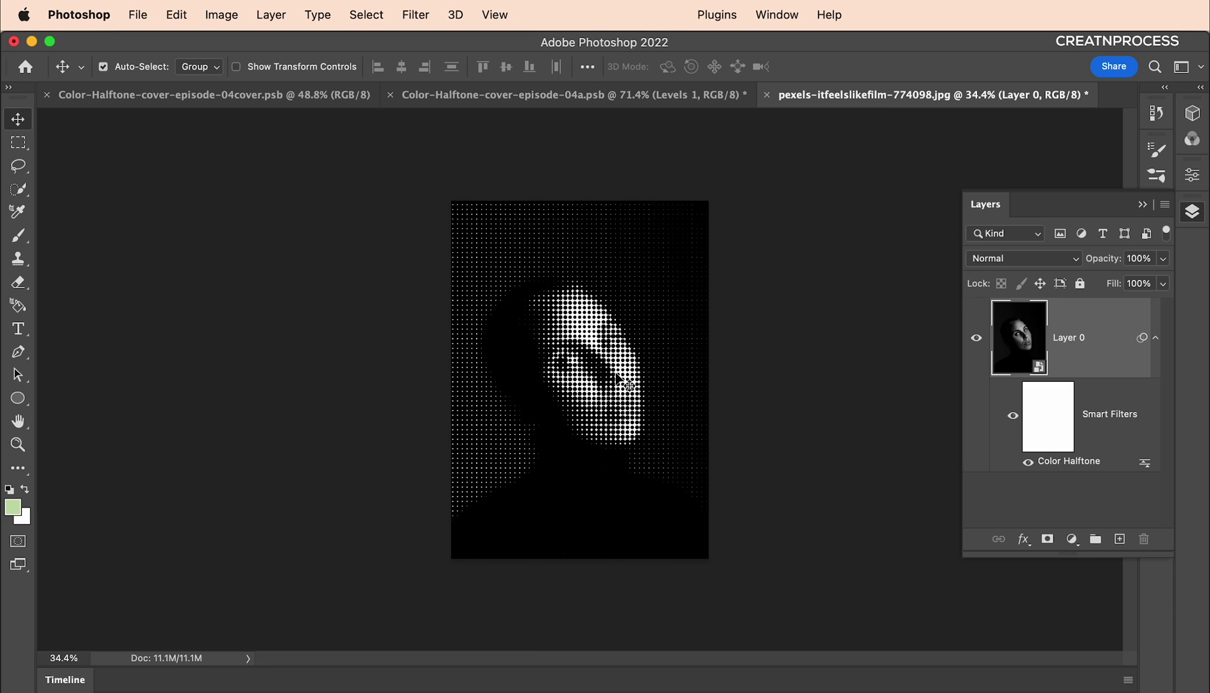
scroll(646, 379, up, 1)
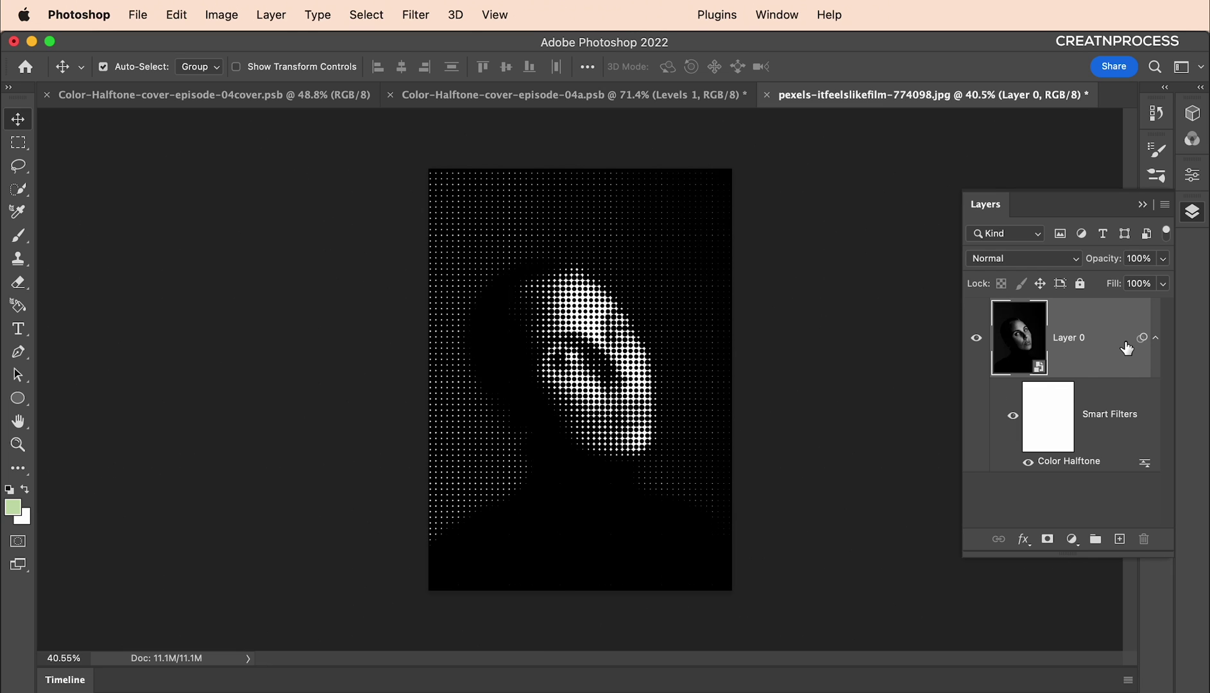
click(1071, 540)
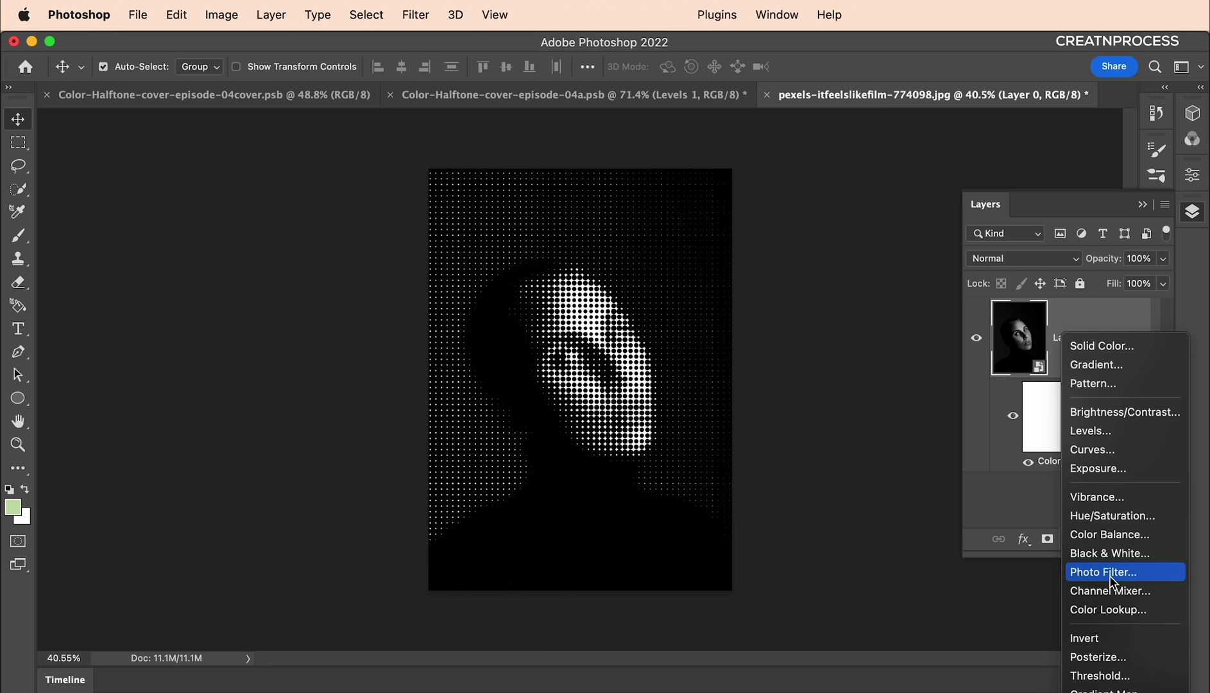
- Add an Invert adjustment layer over the halftoned portrait
click(1092, 637)
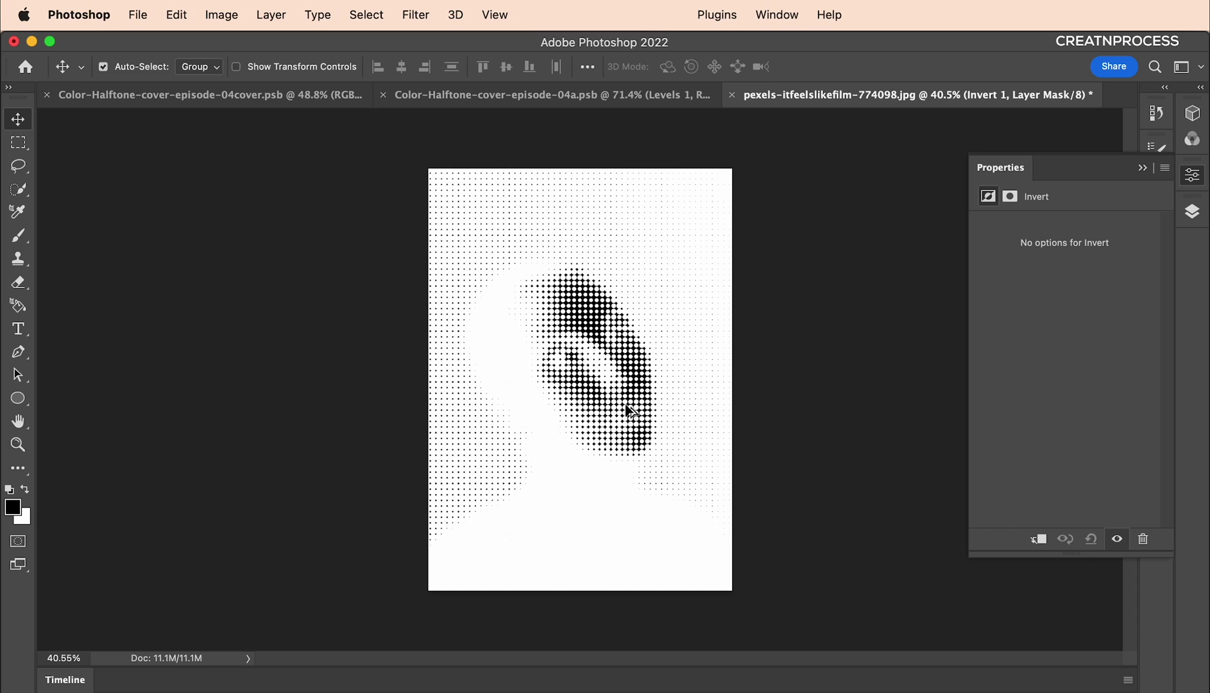
scroll(629, 407, up, 2)
scroll(625, 385, up, 3)
scroll(613, 324, down, 4)
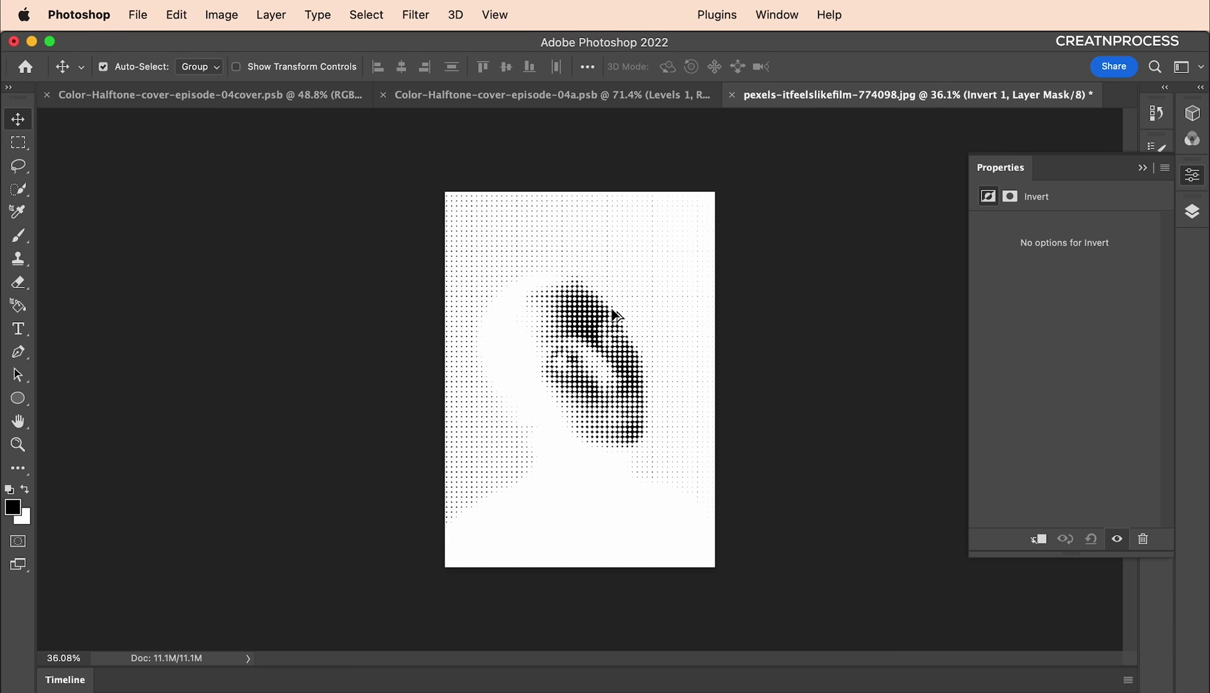
scroll(613, 321, up, 2)
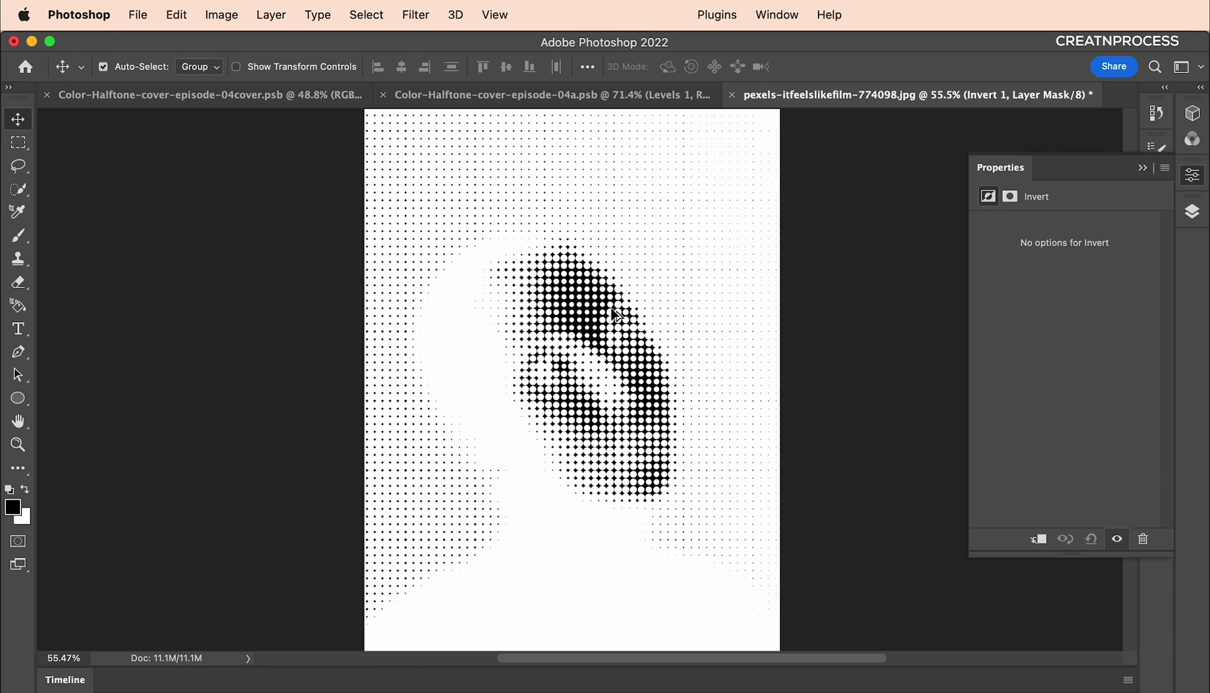
- After checking the poster, trash the Color Halftone smart filter and the Invert layer
click(656, 94)
scroll(654, 392, down, 2)
key(ctrl+Tab)
key(F7)
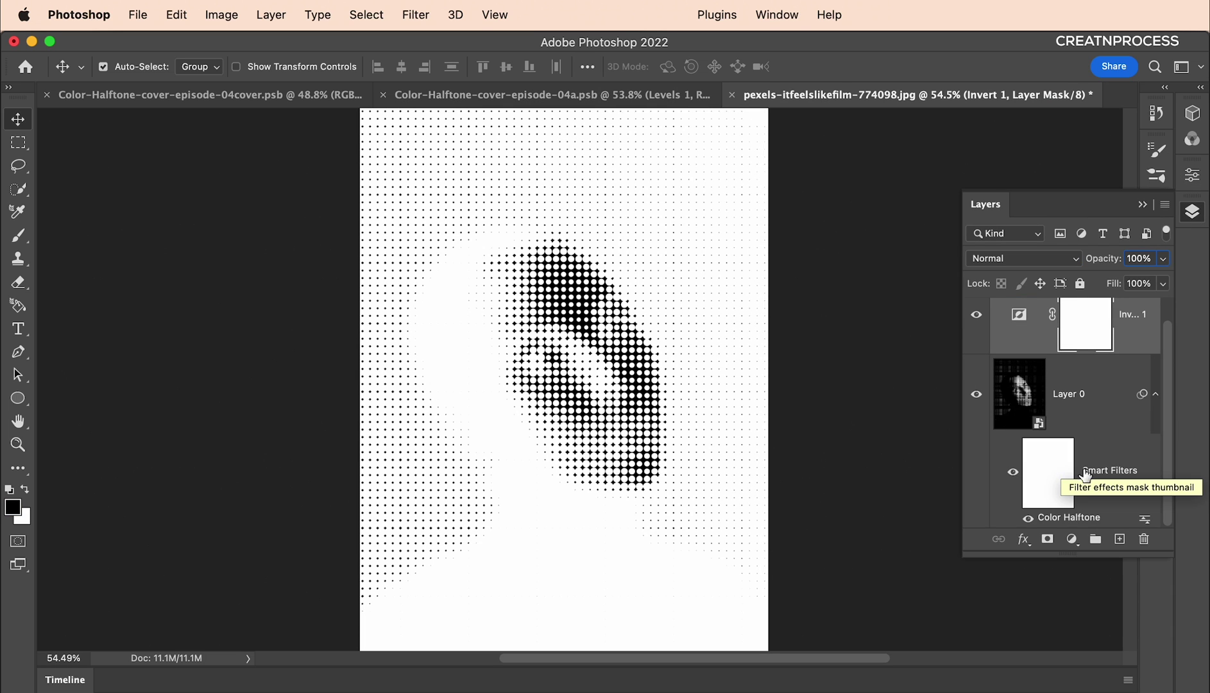
drag(1062, 470, 1144, 540)
drag(1140, 368, 1143, 539)
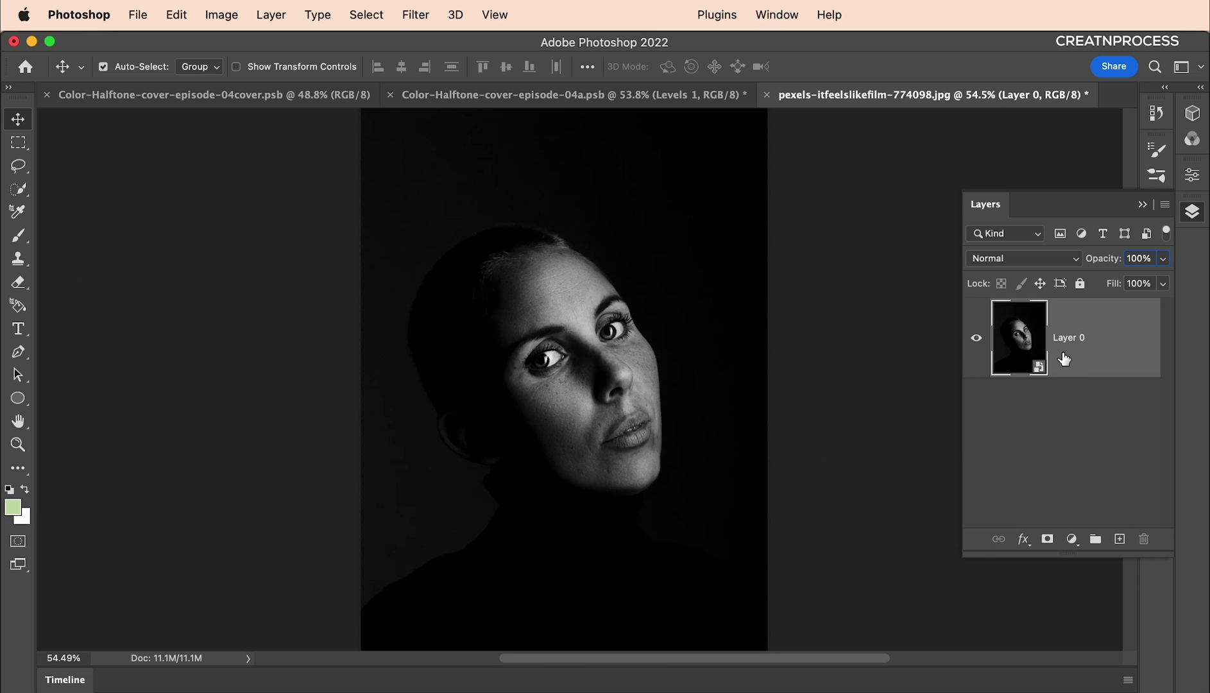
- Add an Invert 1 adjustment above Layer 0, making the plain portrait a pale negative
click(1071, 539)
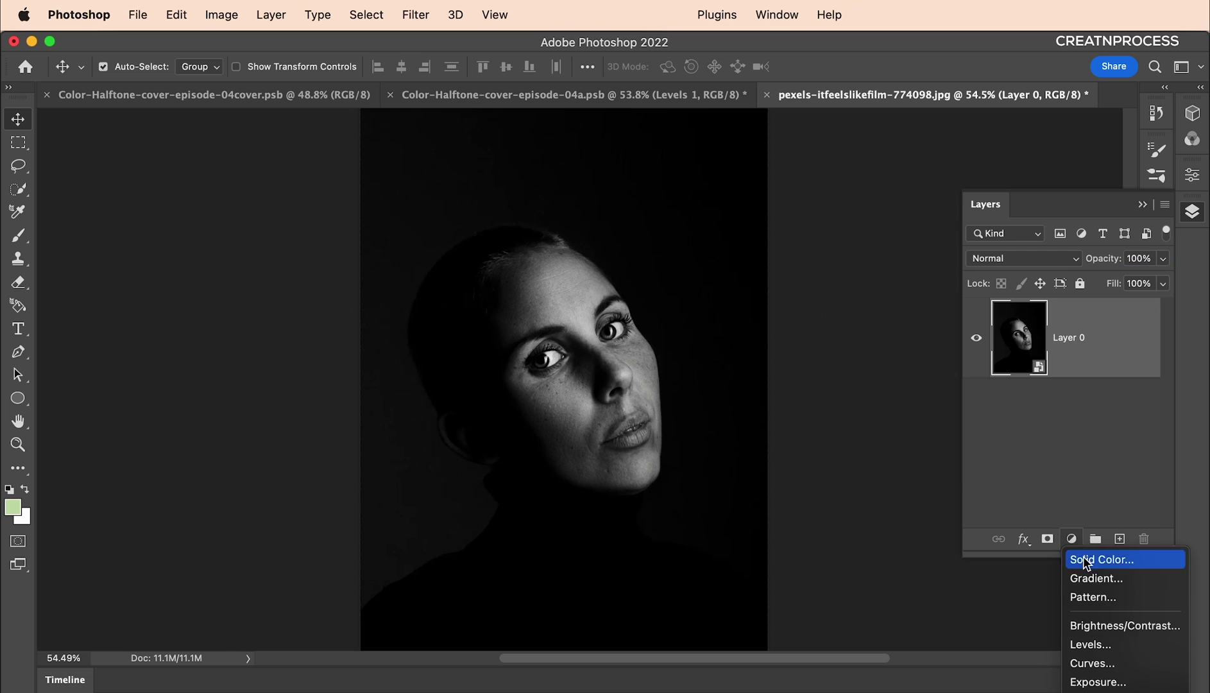
click(1090, 638)
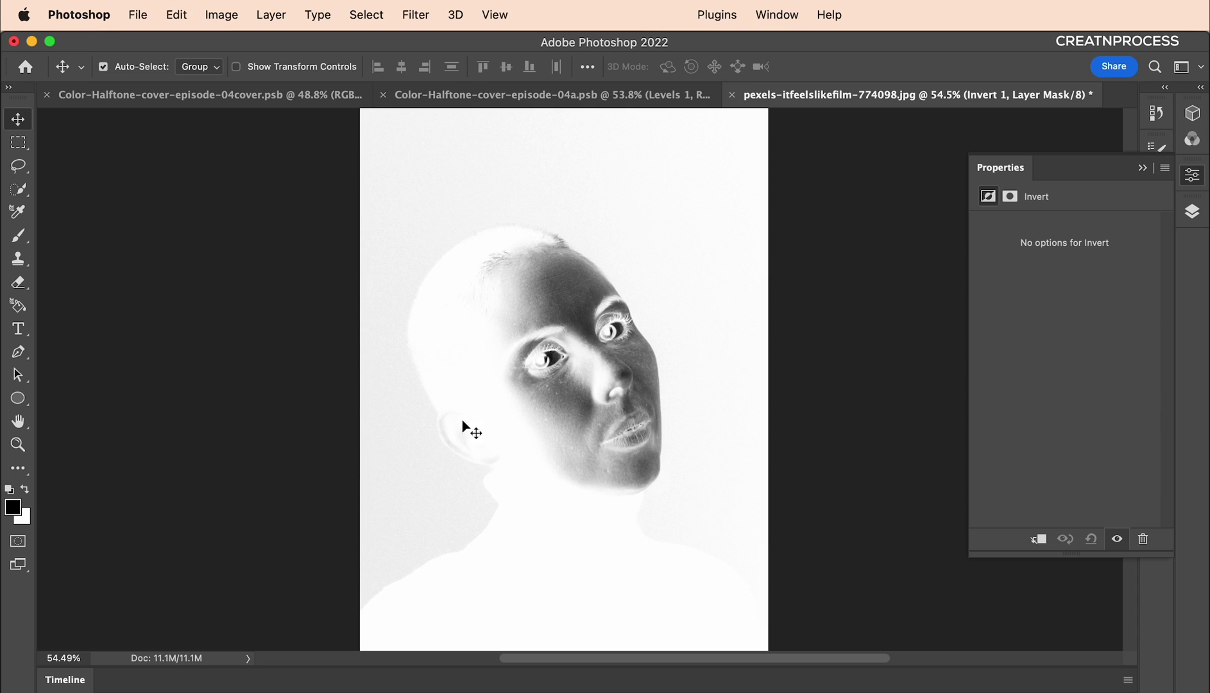
click(1192, 212)
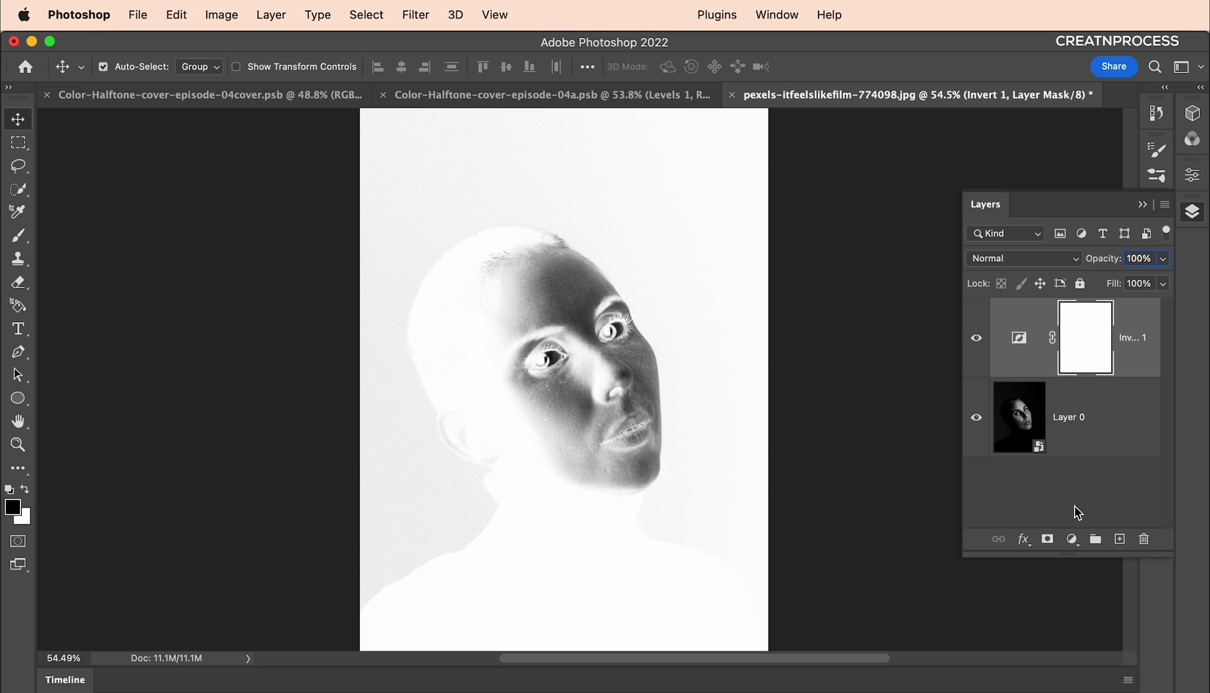
click(1070, 538)
scroll(1123, 584, down, 5)
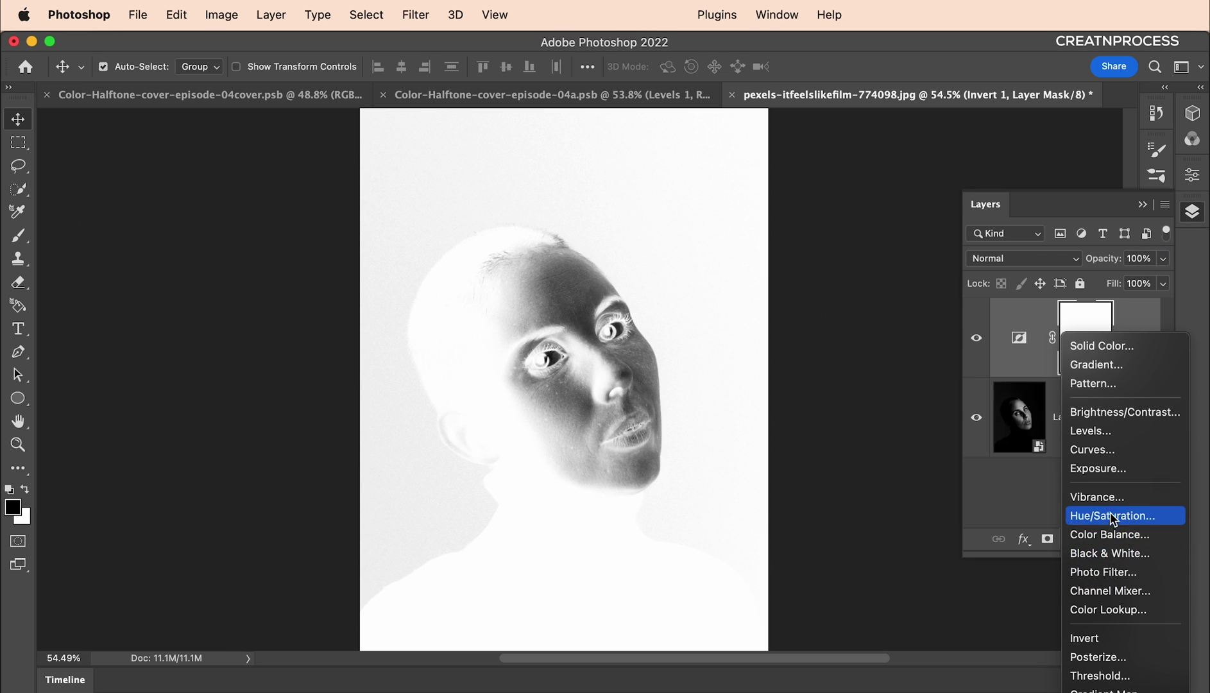
- Add a Levels 1 adjustment with white input near 182 and stack Invert 1 above it
click(1117, 442)
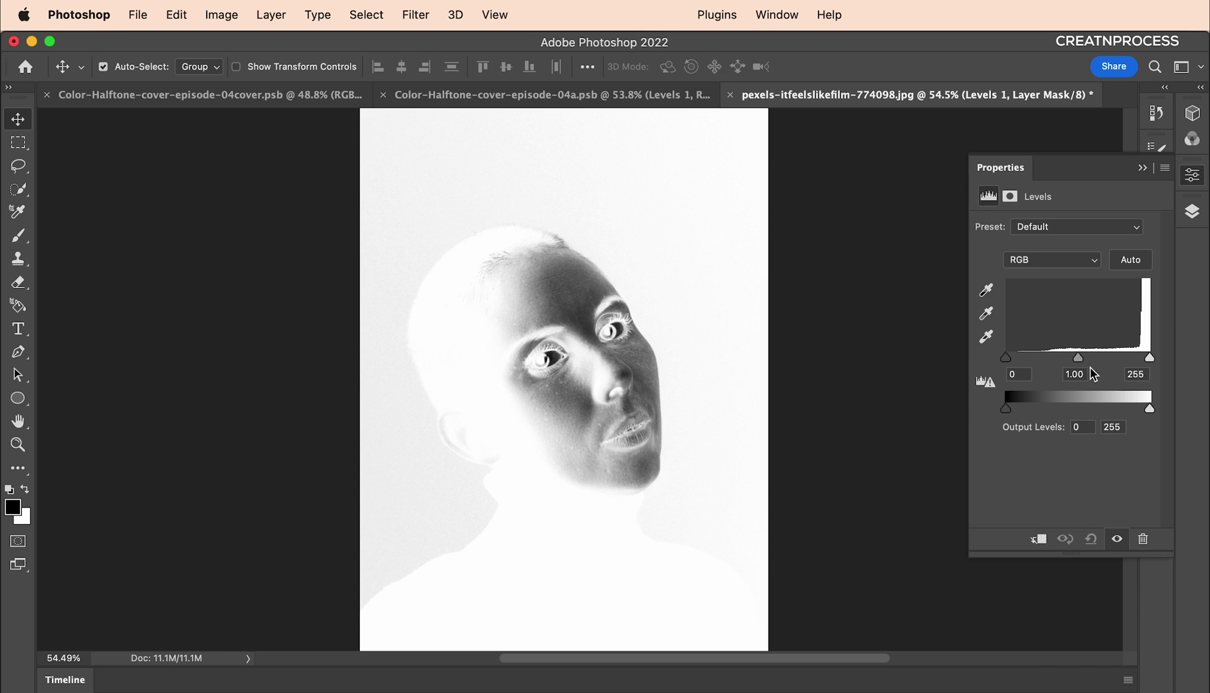
drag(1149, 357, 1119, 367)
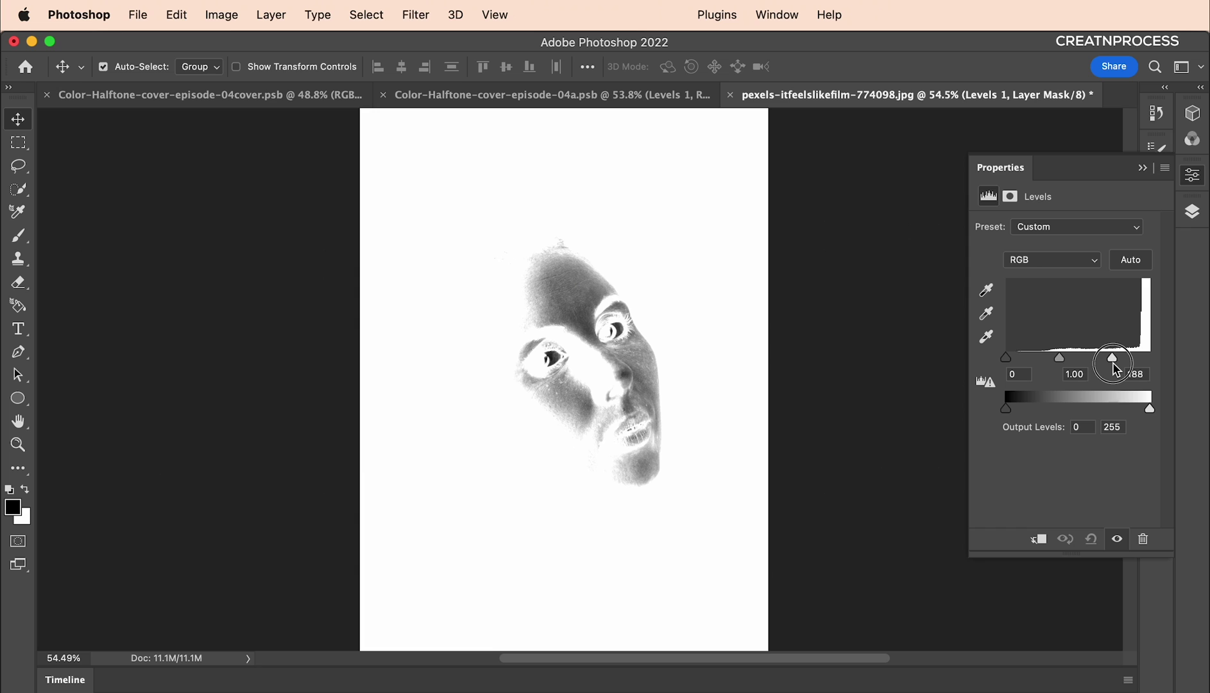
mouse_move(1112, 365)
mouse_down()
mouse_move(1061, 364)
mouse_move(1089, 370)
mouse_up()
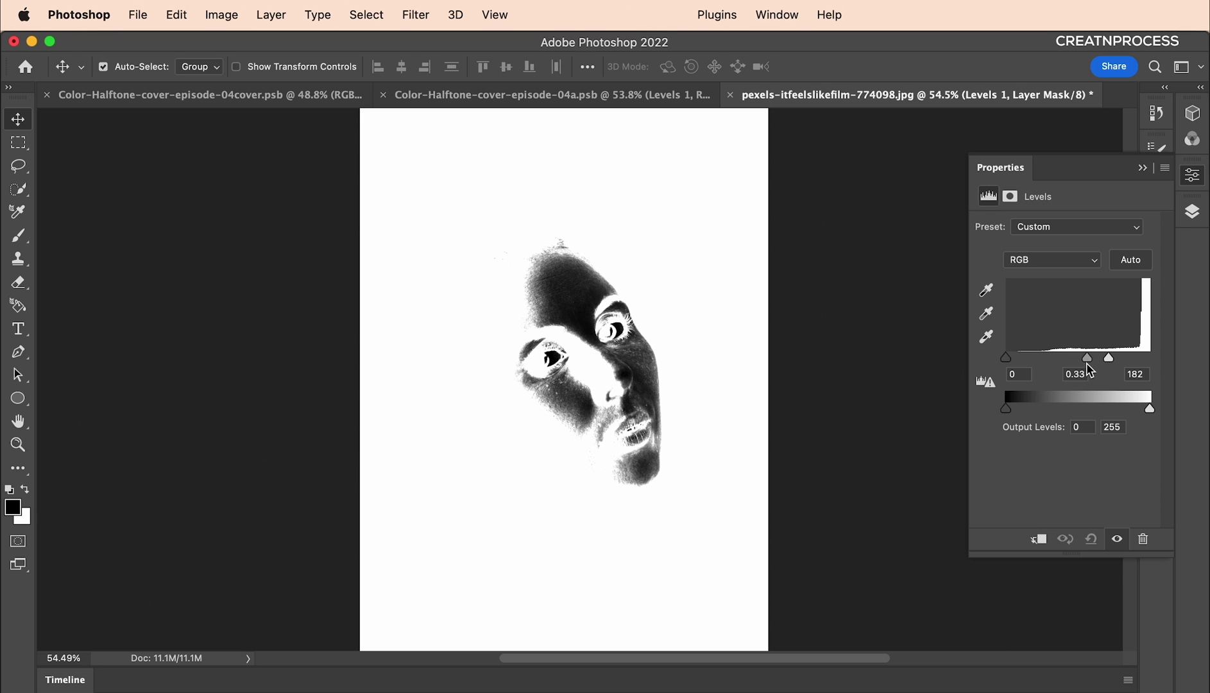
click(1181, 215)
drag(1026, 399, 1029, 359)
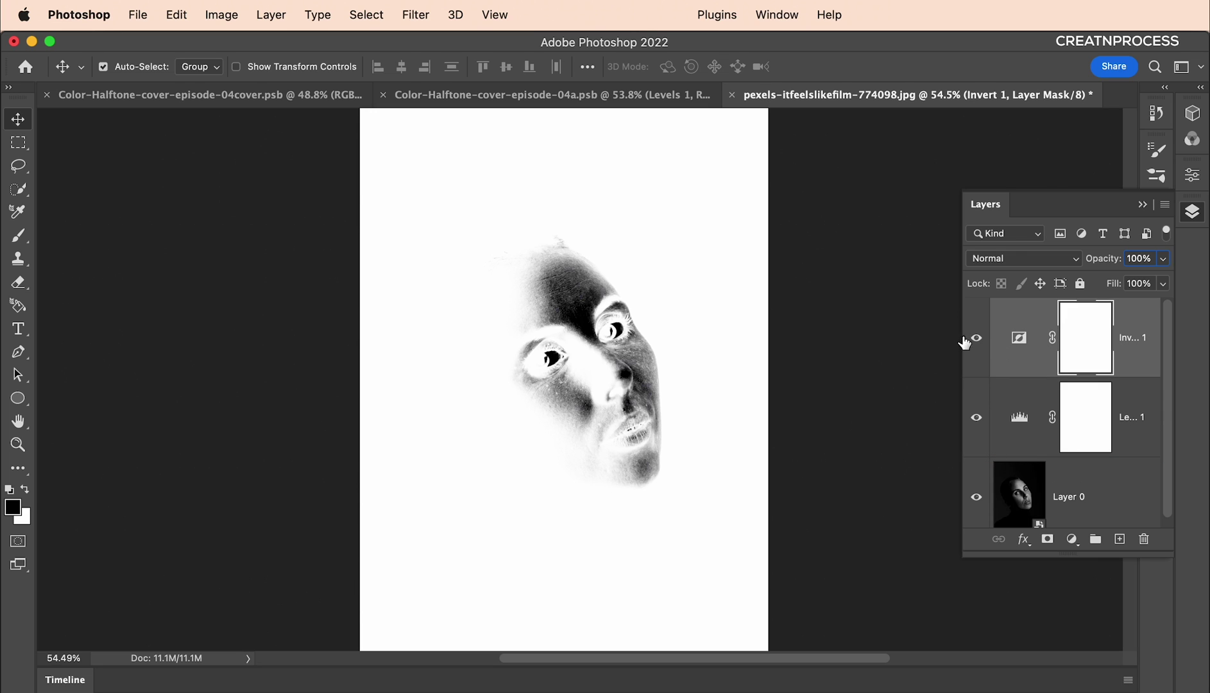
- Reopen Levels 1 and set its midtone slider to about 0.33
click(1024, 414)
click(1021, 352)
click(1024, 416)
double_click(1023, 418)
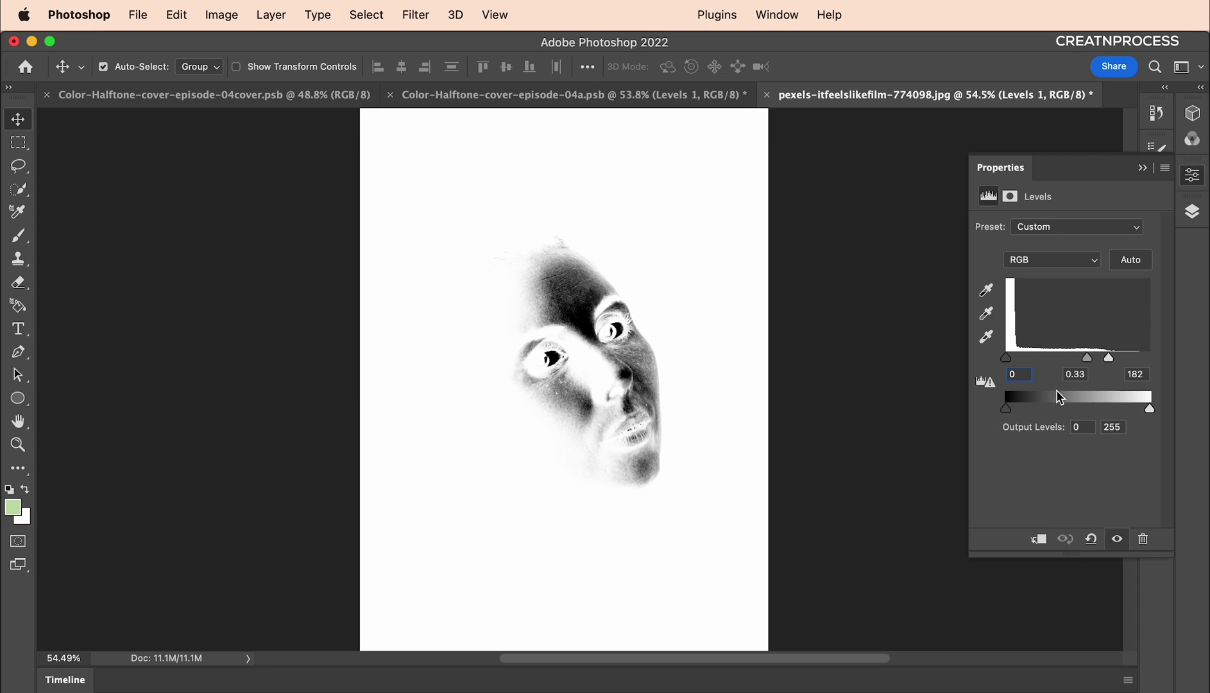
click(1108, 357)
drag(1087, 357, 1092, 356)
click(1192, 211)
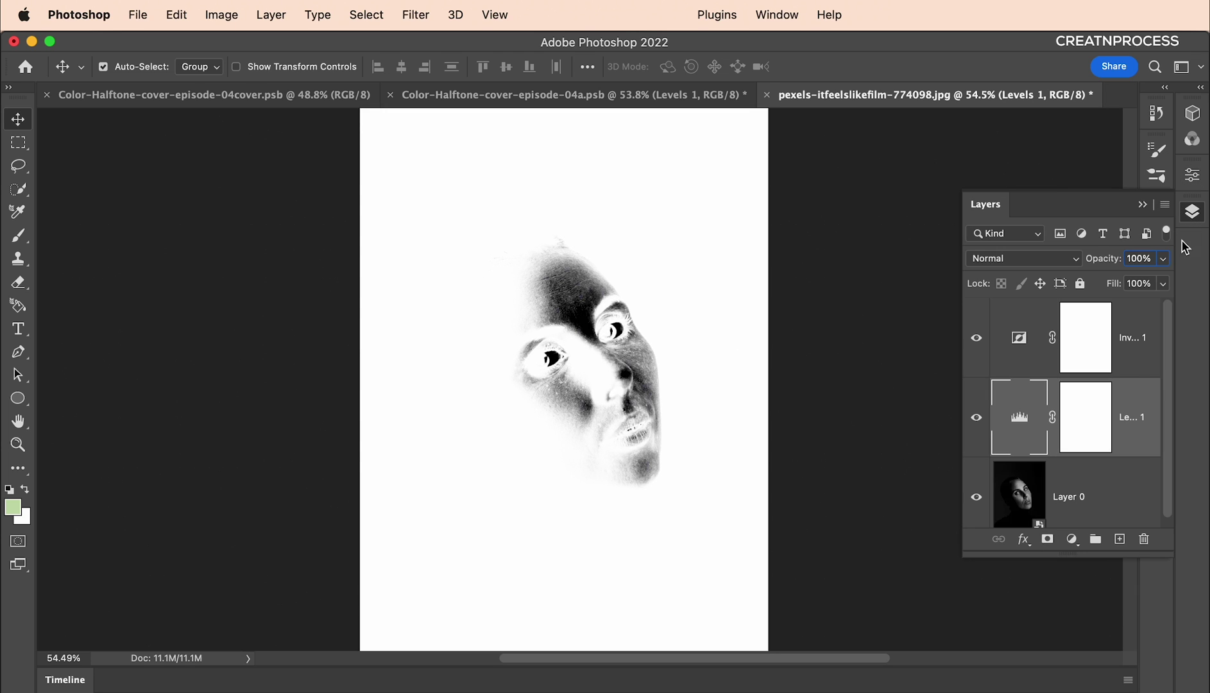
click(1134, 499)
- Merge Layer 0, Levels 1 and Invert 1 into a single smart object
shift+click(1147, 353)
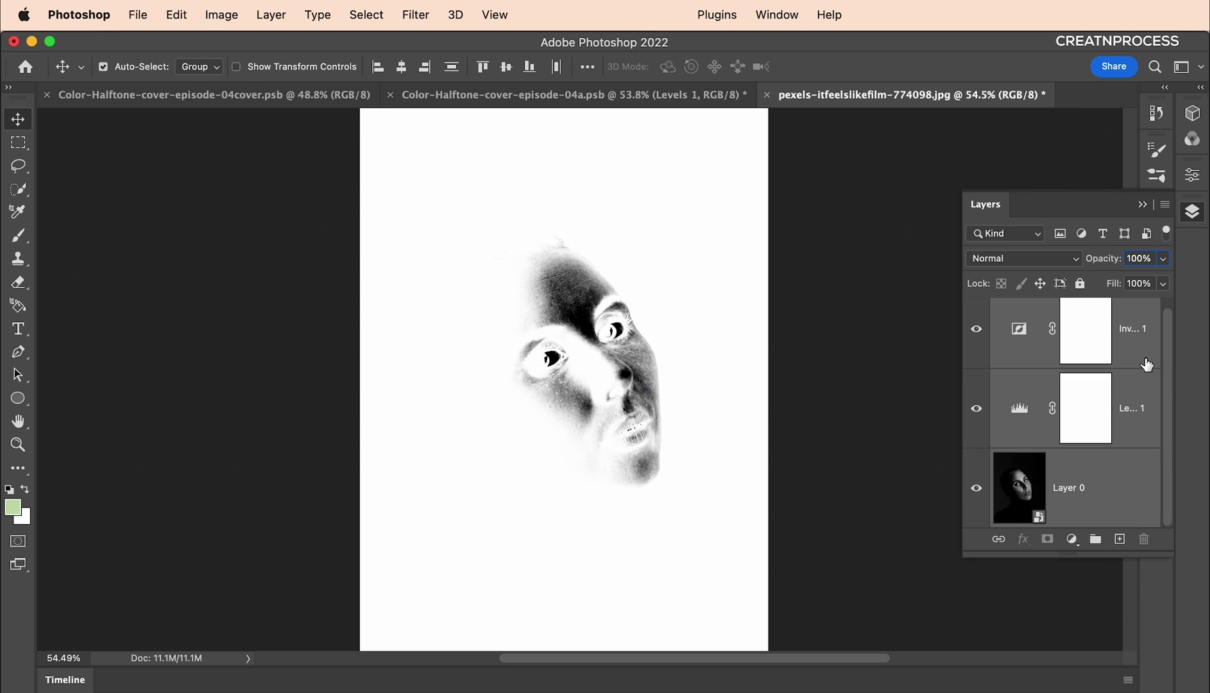
right_click(1147, 353)
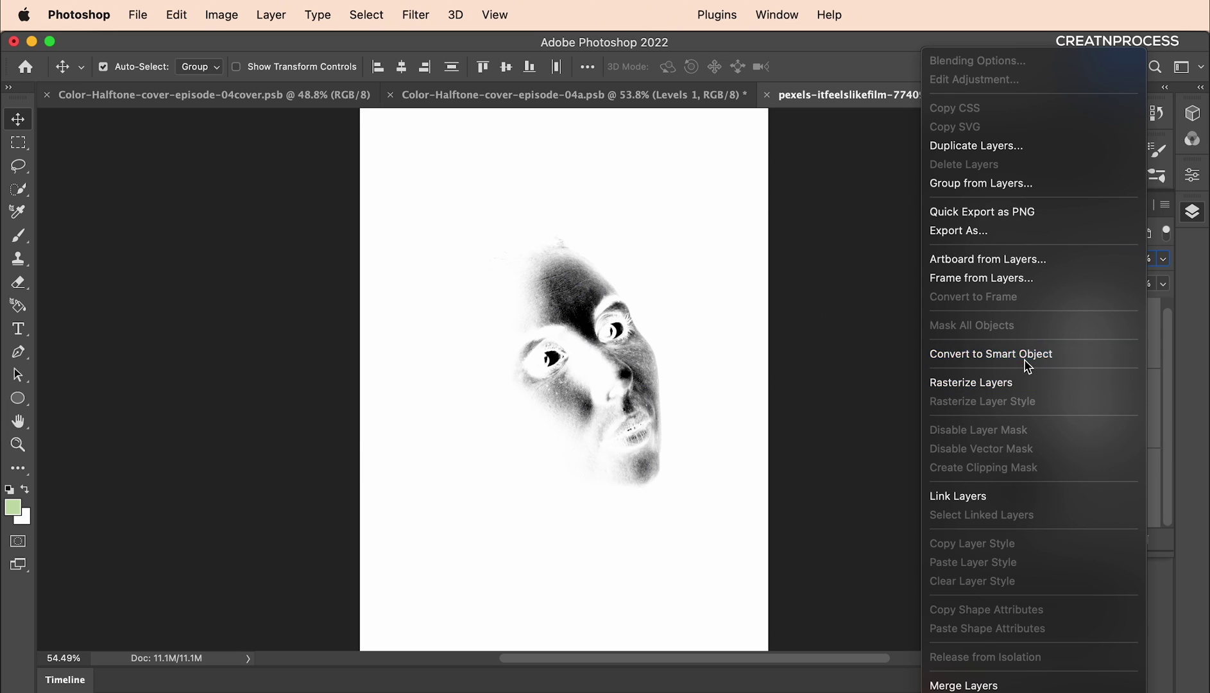
click(1029, 352)
scroll(661, 382, down, 2)
scroll(664, 378, up, 1)
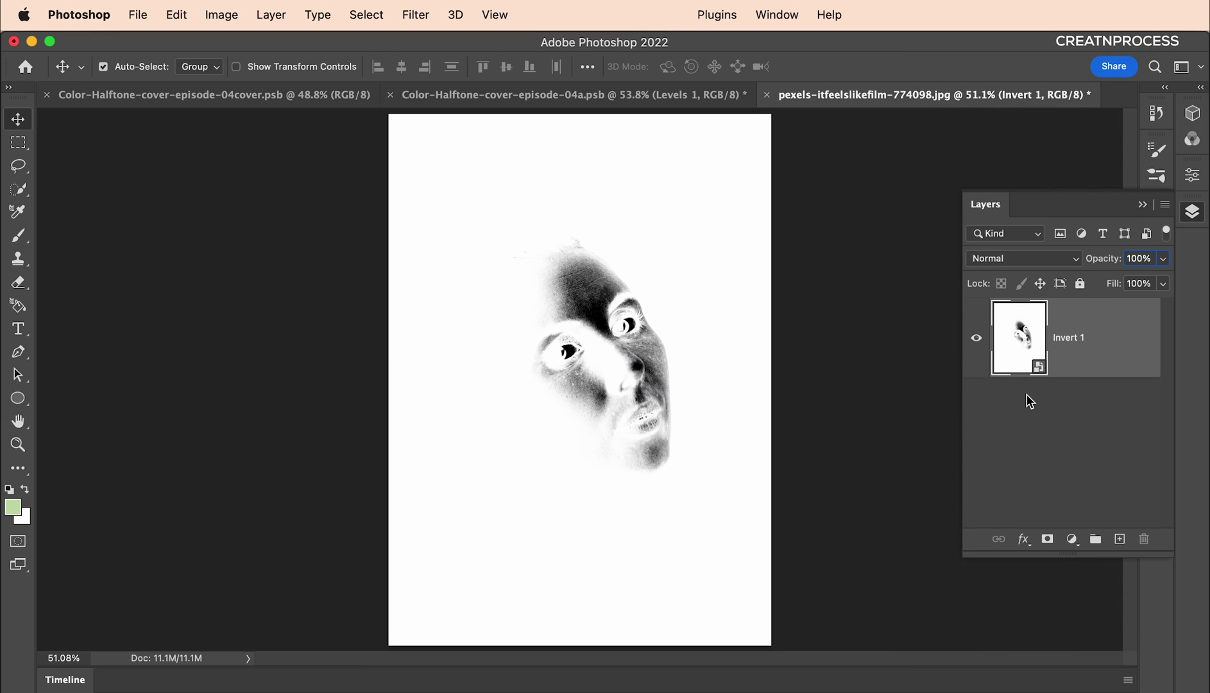
- Apply Color Halftone with a 22-pixel max radius to the merged smart object
click(410, 19)
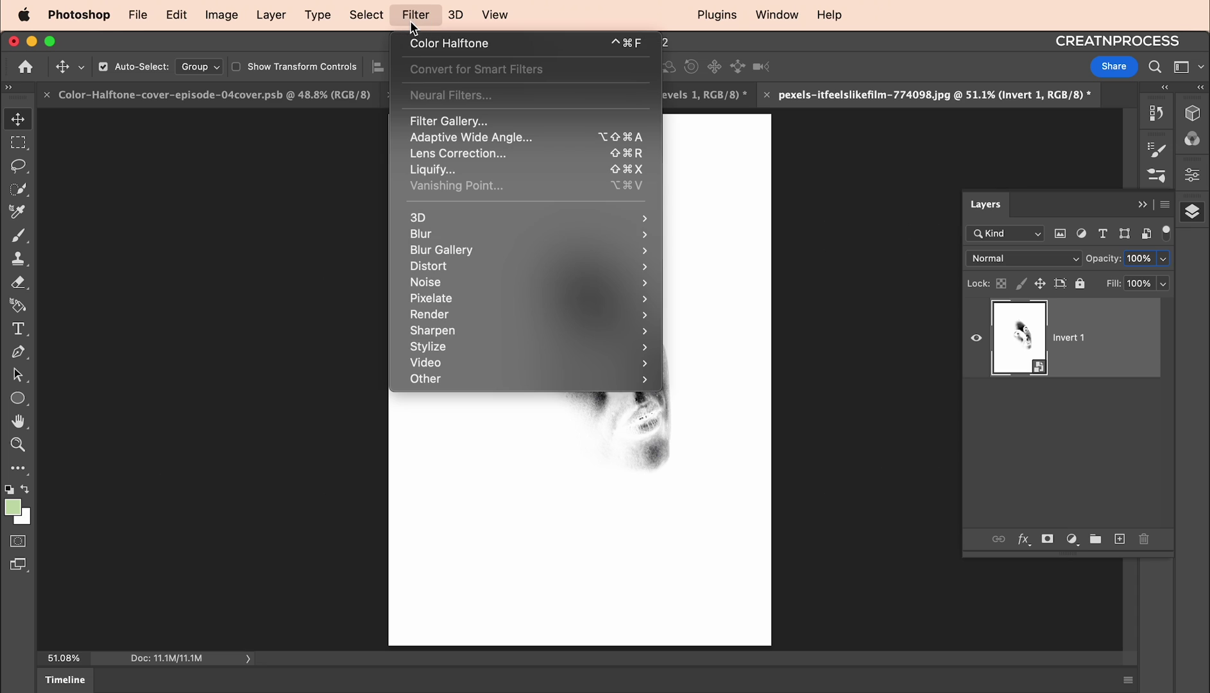
mouse_move(510, 299)
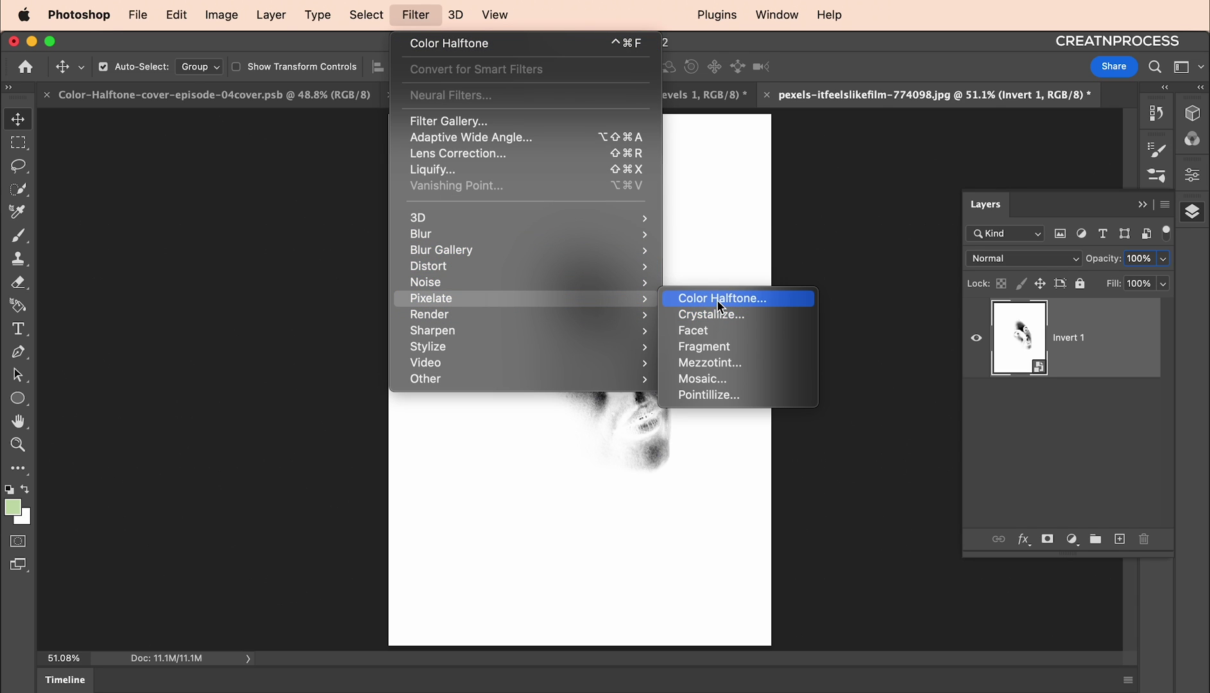
click(717, 299)
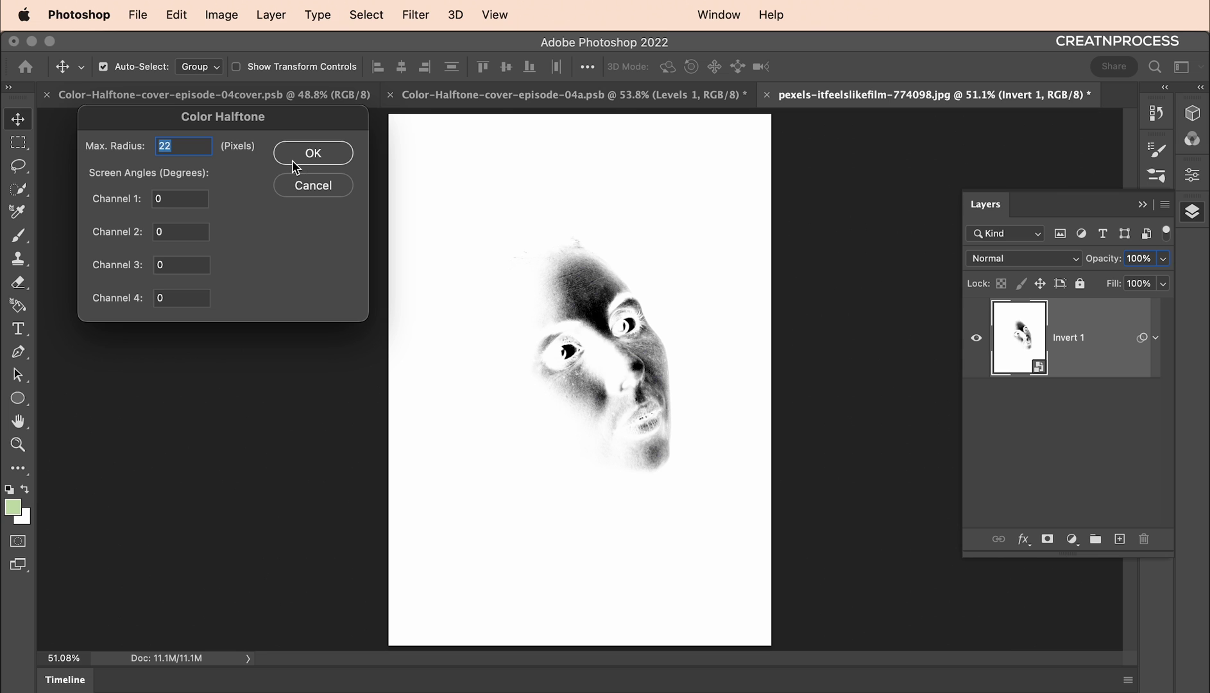
click(295, 159)
scroll(638, 371, up, 4)
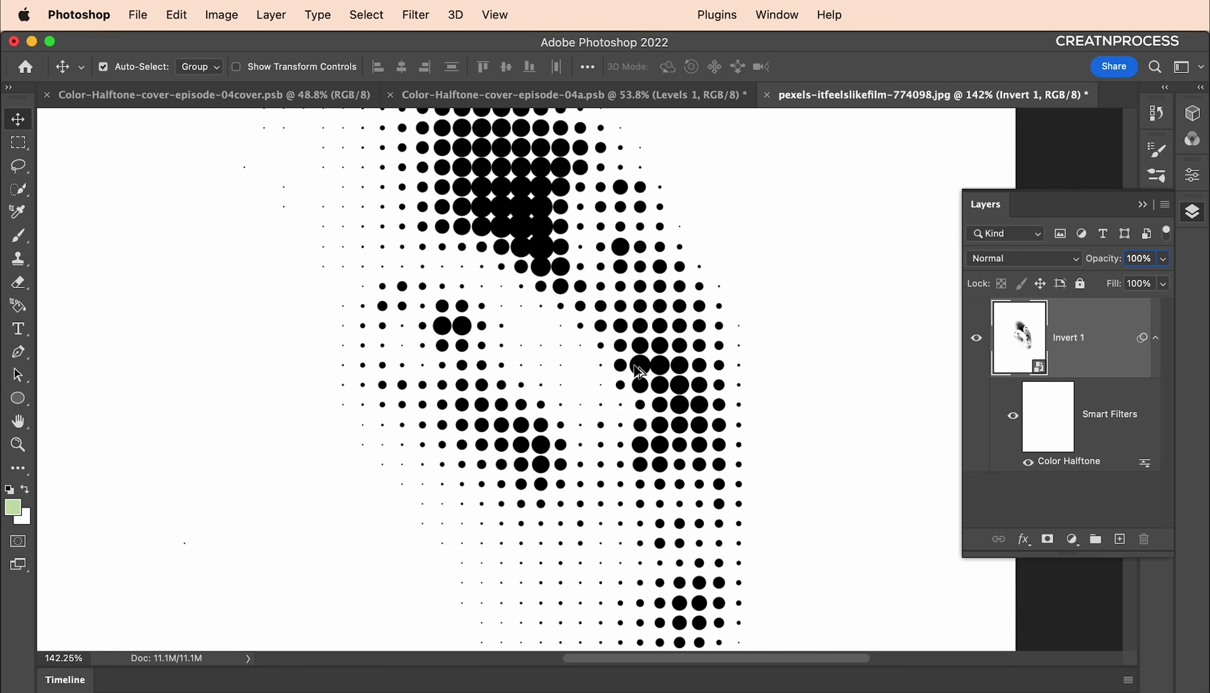
scroll(639, 370, down, 3)
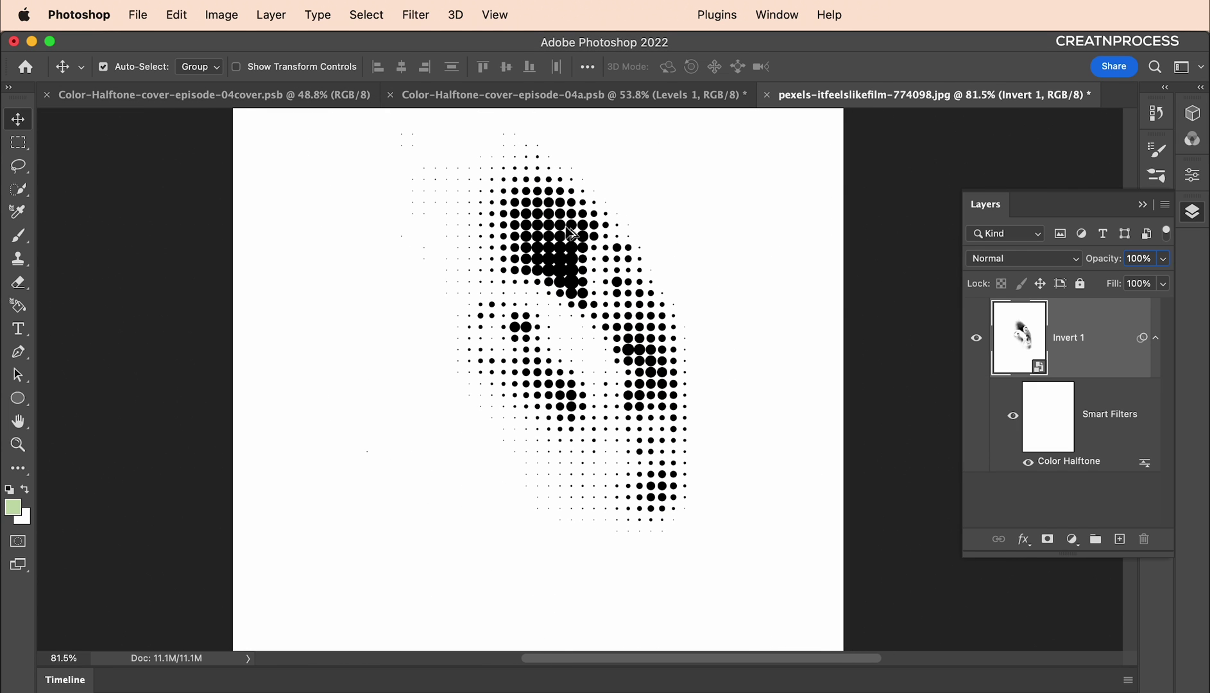
scroll(571, 232, down, 1)
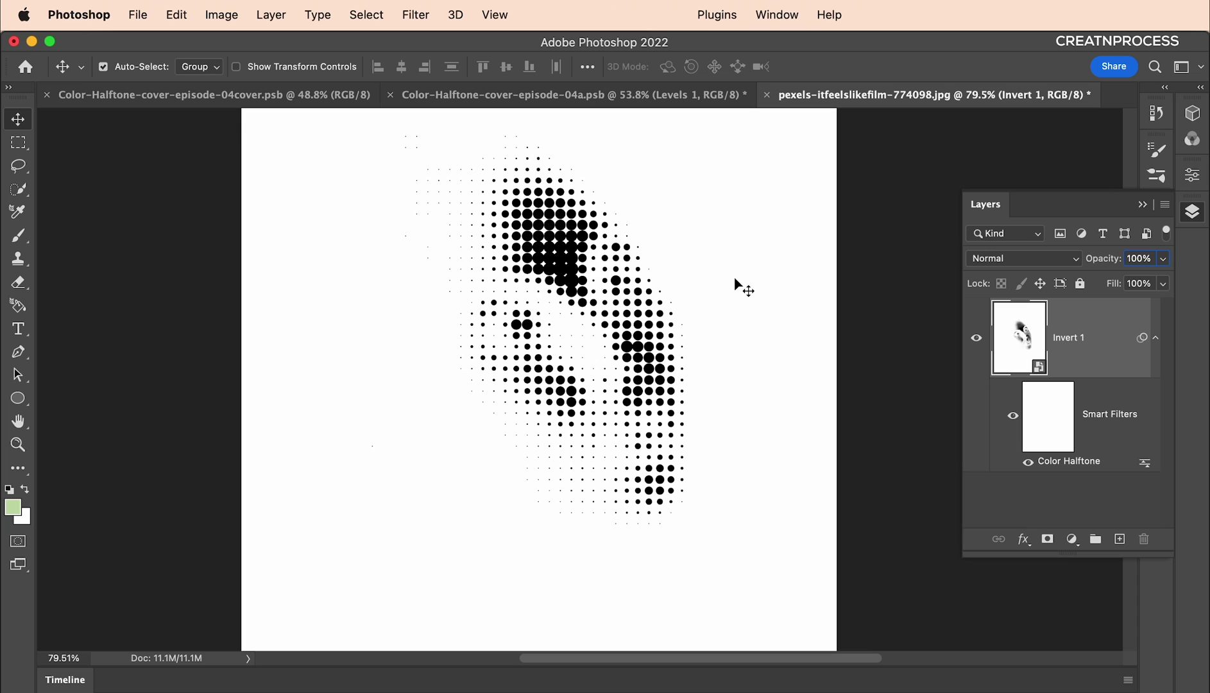
- Check the black poster, then add an Invert 2 adjustment above the Invert 1 smart object
click(595, 98)
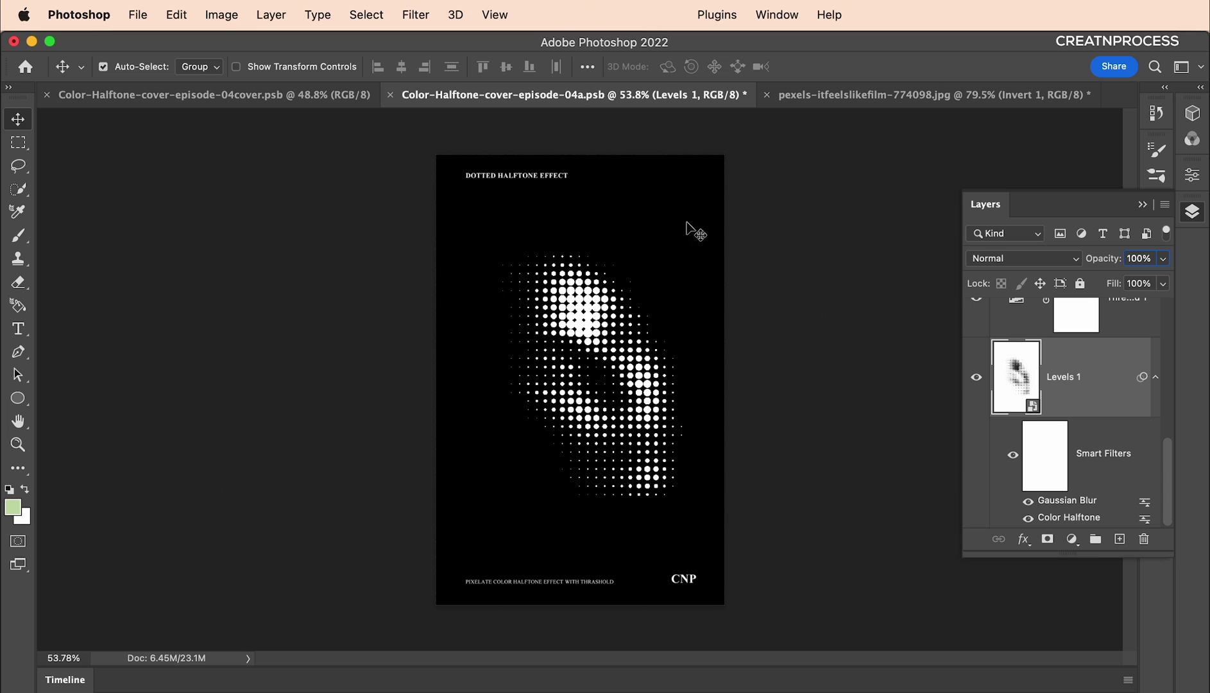
click(848, 97)
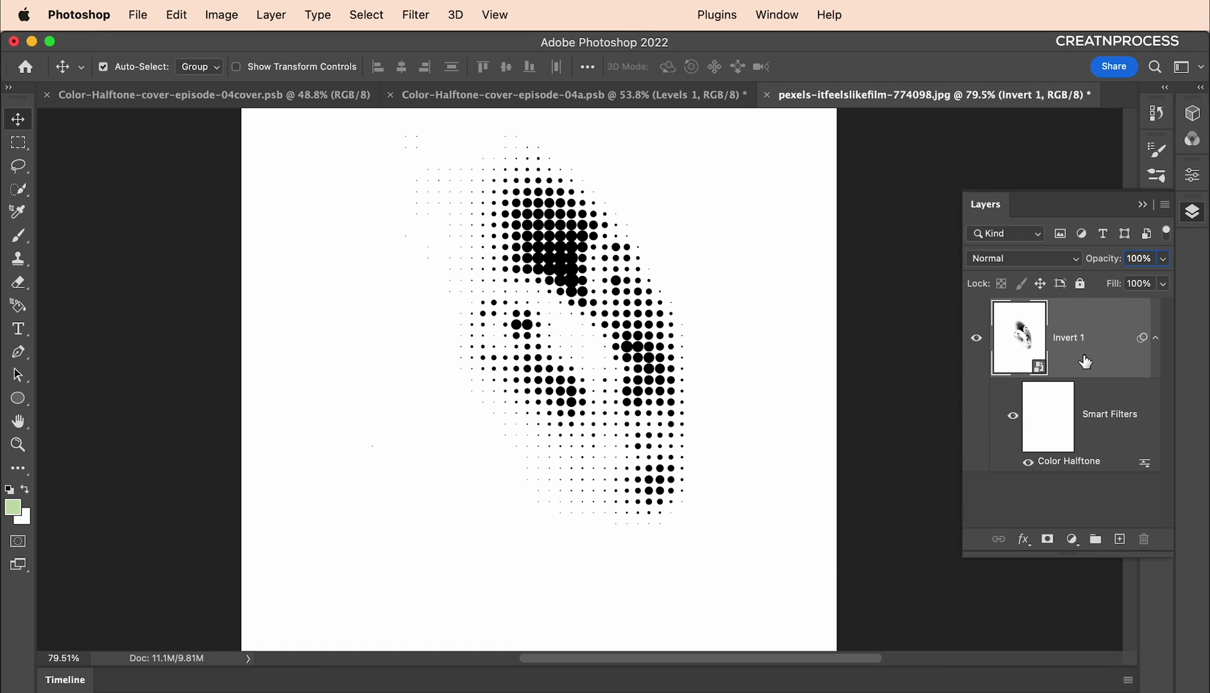
click(1071, 539)
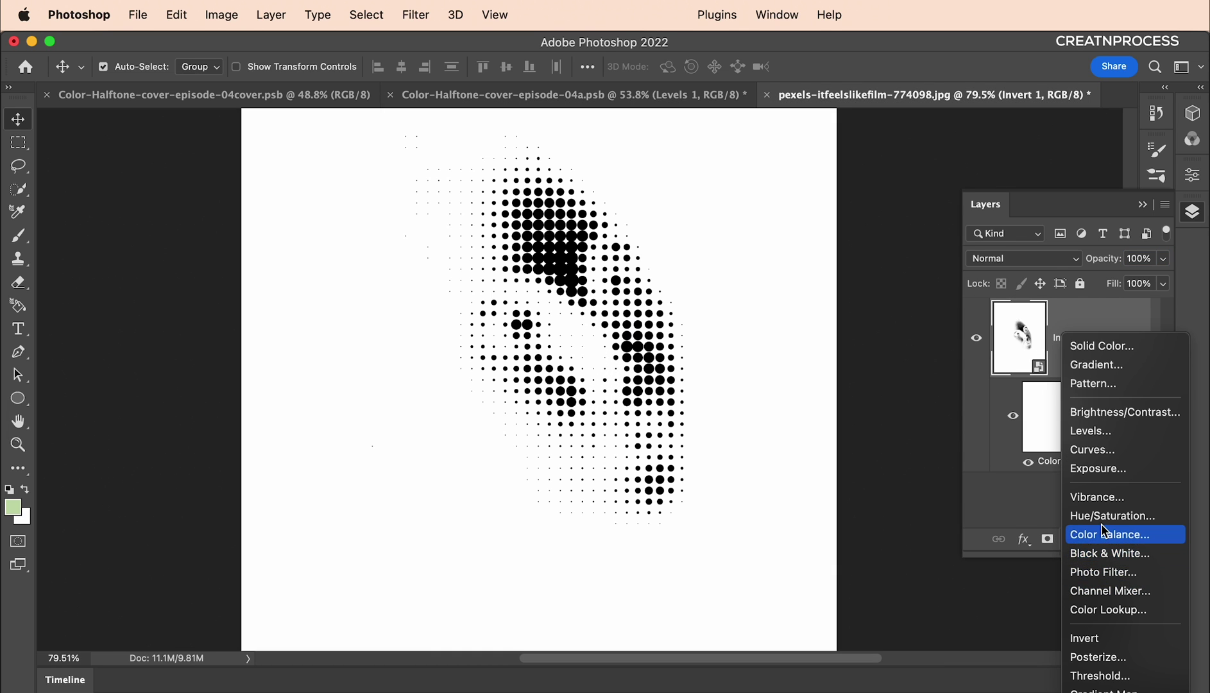
click(1084, 639)
scroll(613, 385, down, 3)
scroll(615, 311, up, 3)
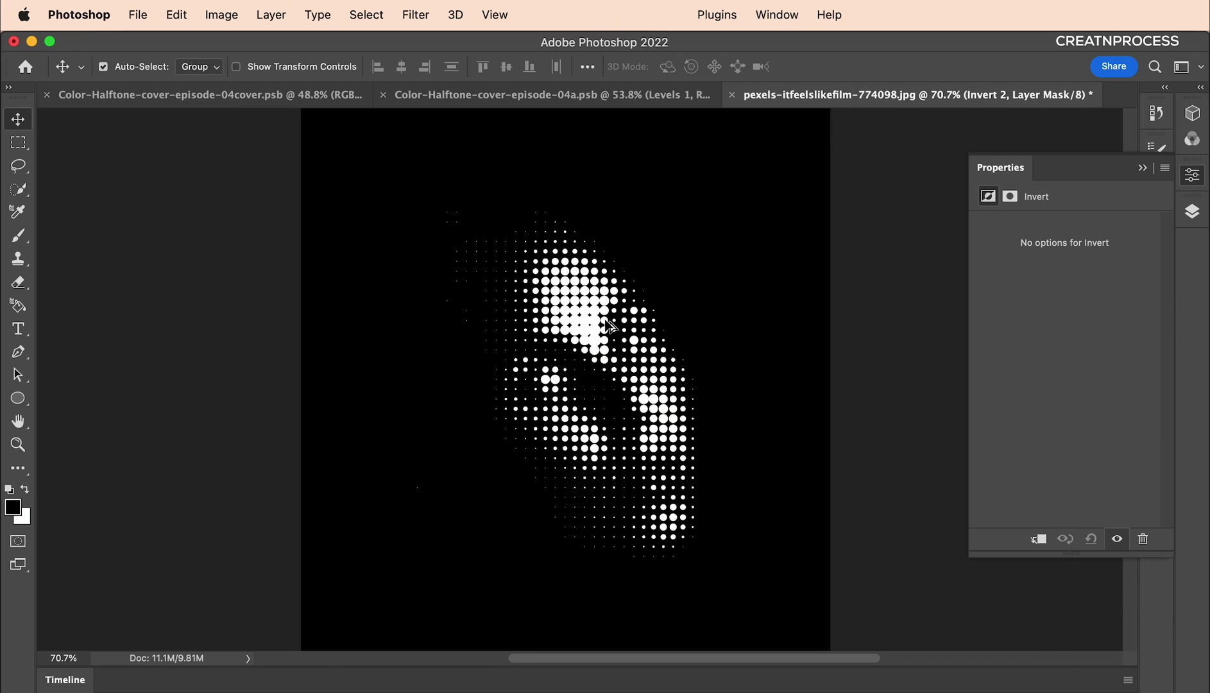
scroll(610, 334, up, 2)
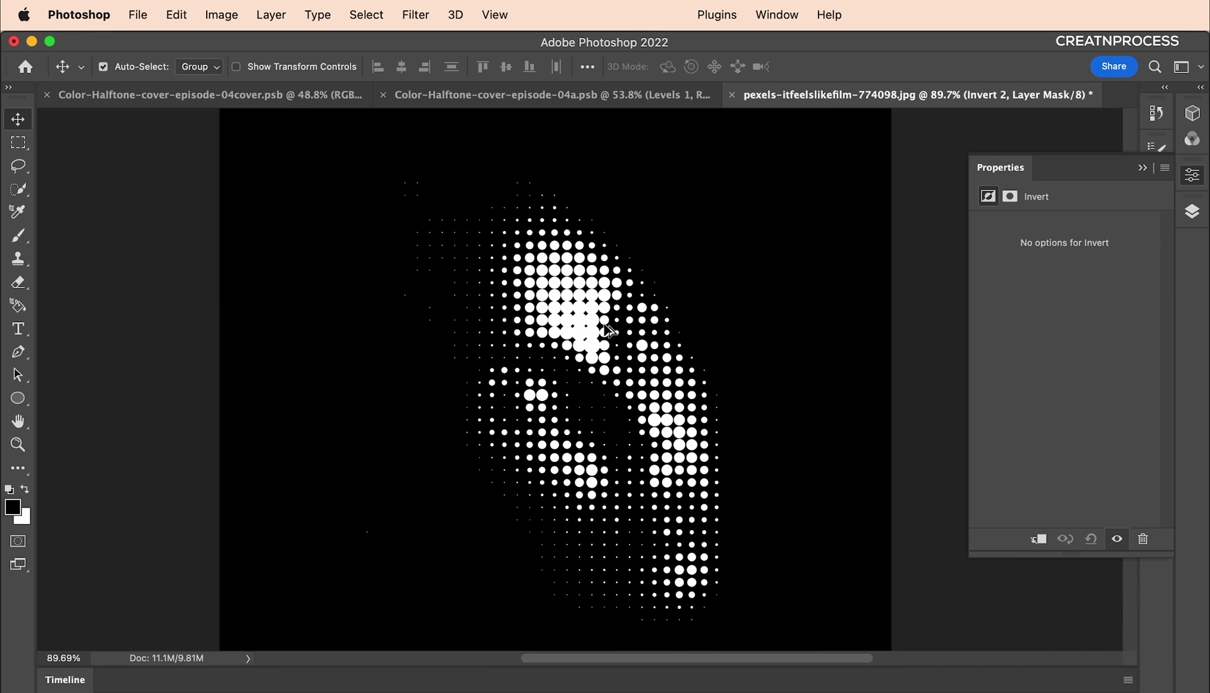
- Compare the white-dot result with the 04a poster and return to the layers list
click(632, 96)
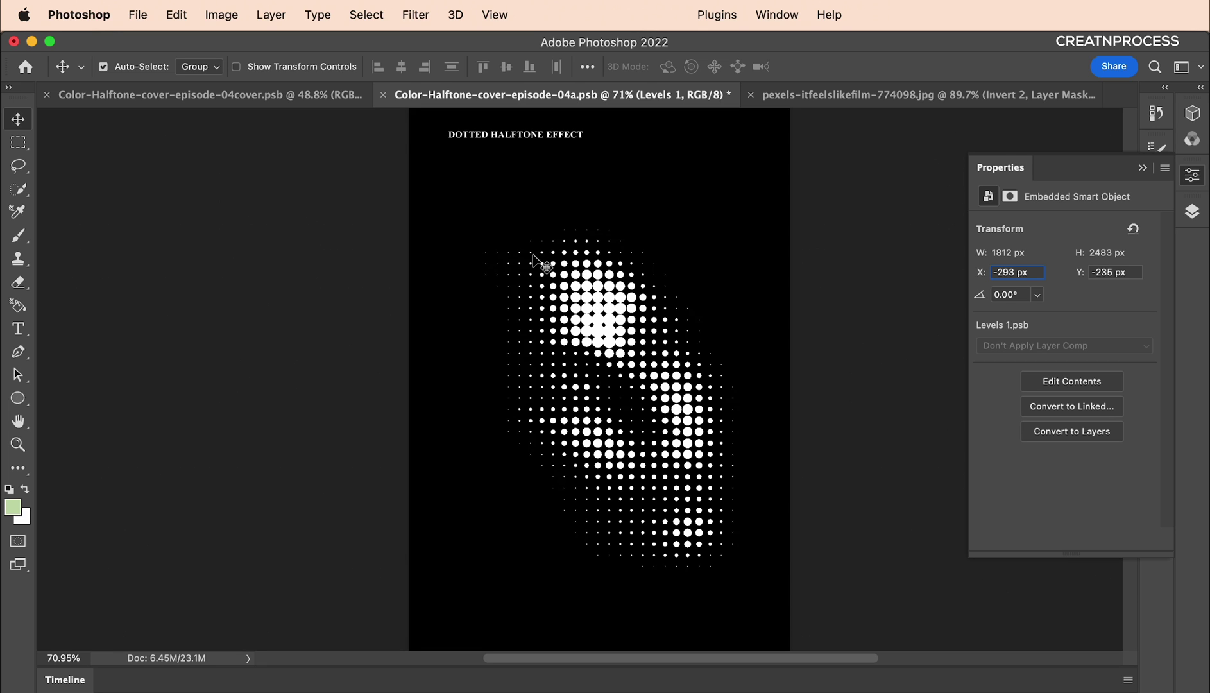
click(826, 96)
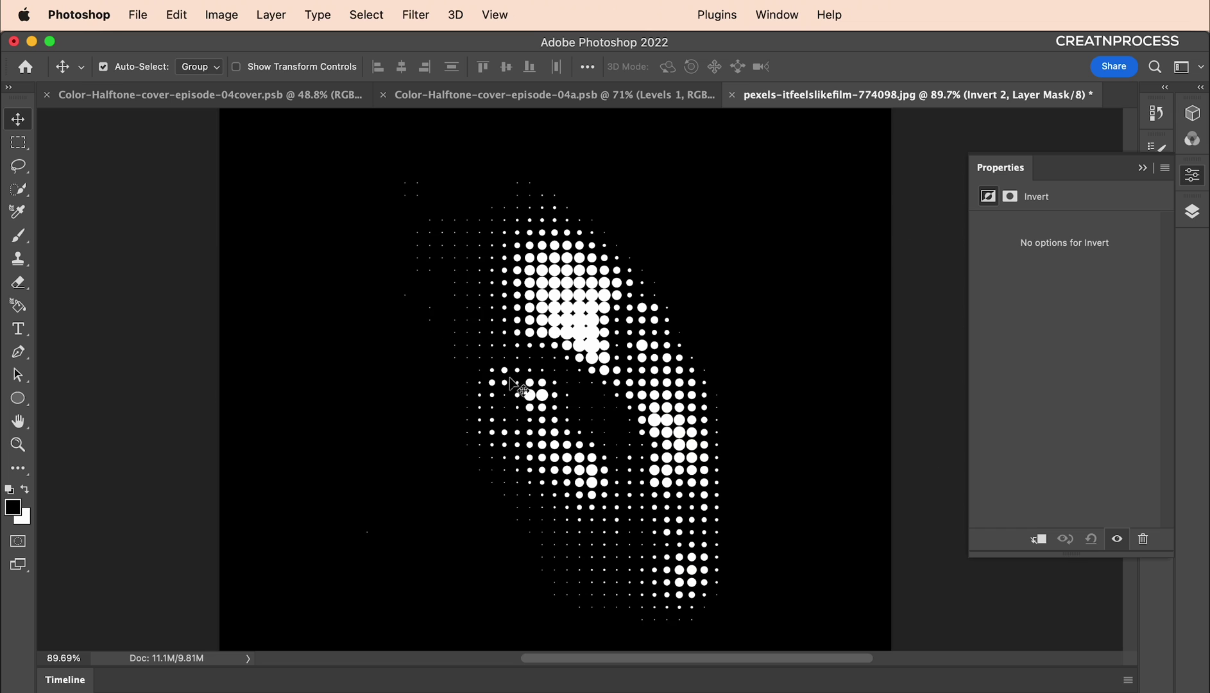
click(1192, 211)
scroll(1071, 452, down, 1)
- Inside the Invert 1 smart object, give Layer 0 a 65-pixel Motion Blur and save it
click(1028, 418)
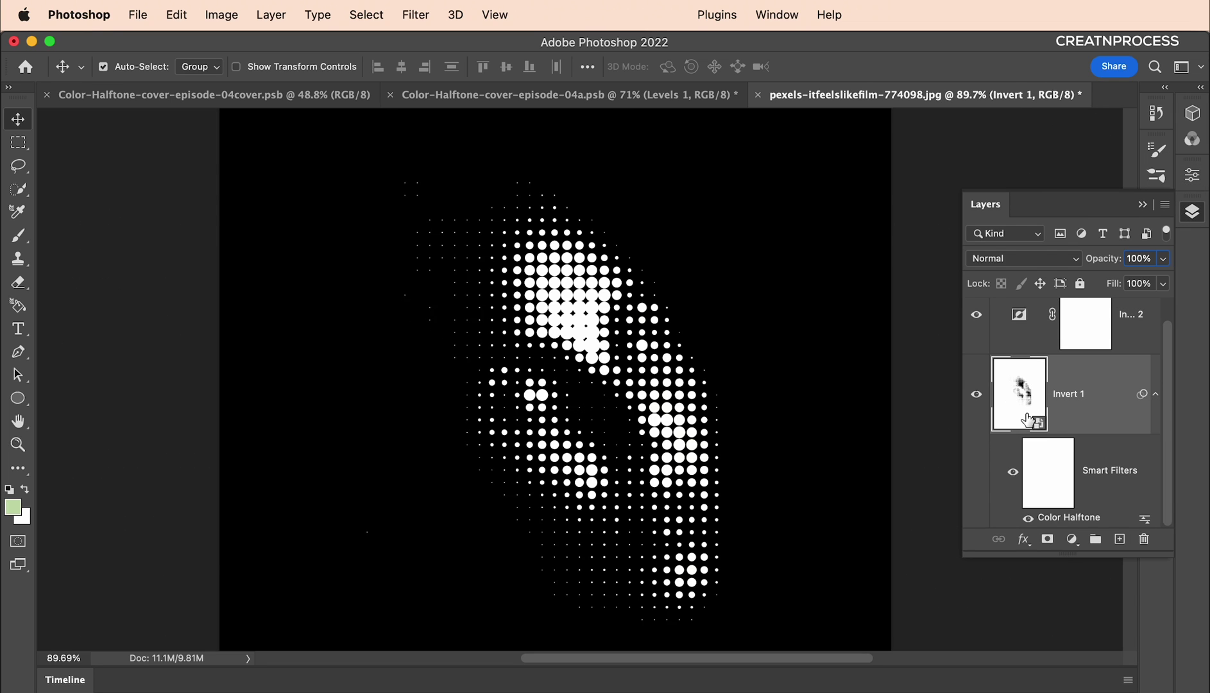
double_click(1027, 420)
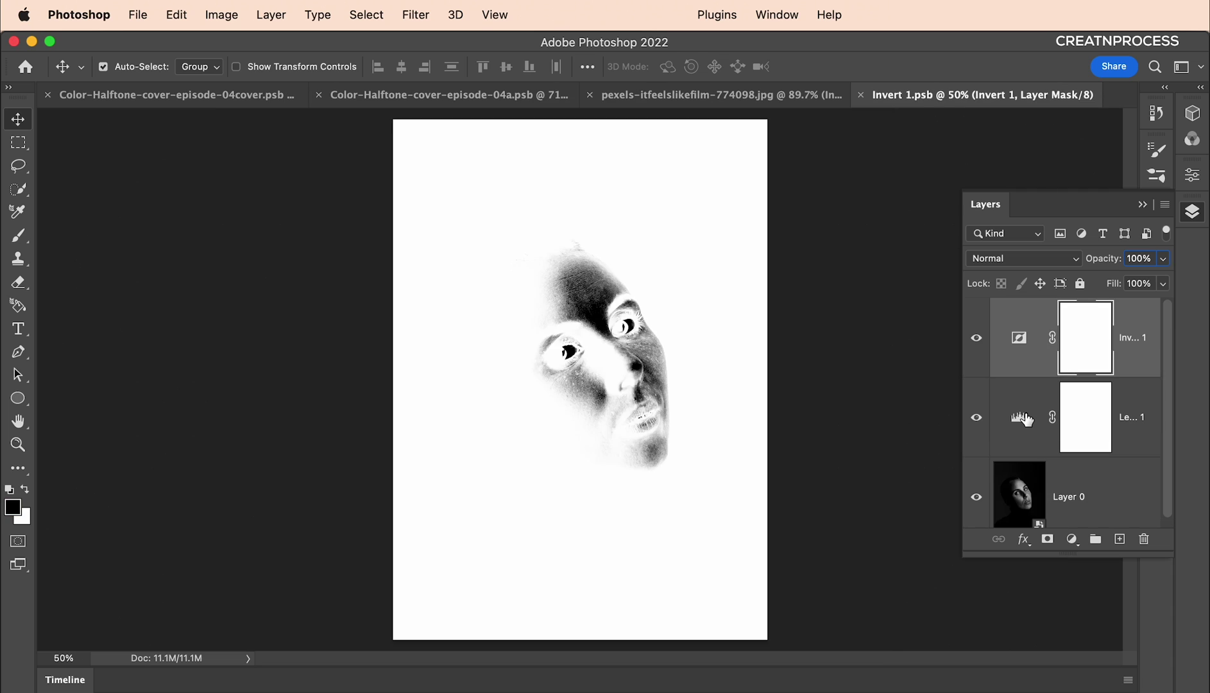
click(1108, 500)
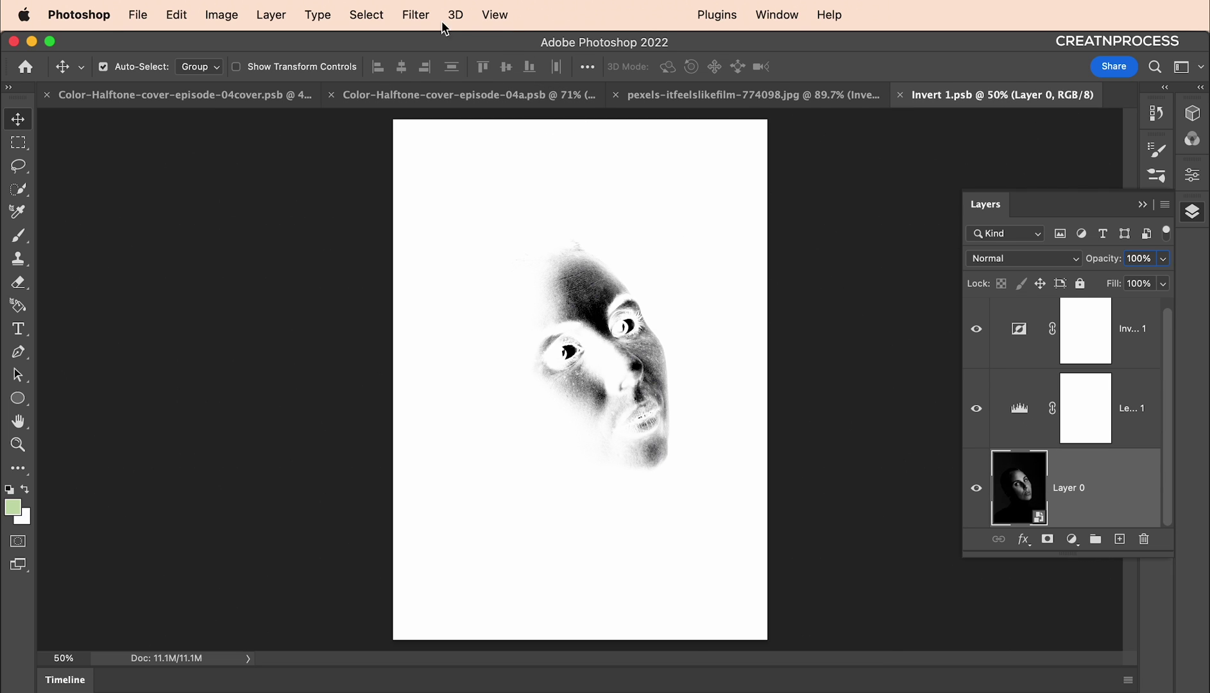
click(417, 16)
mouse_move(463, 236)
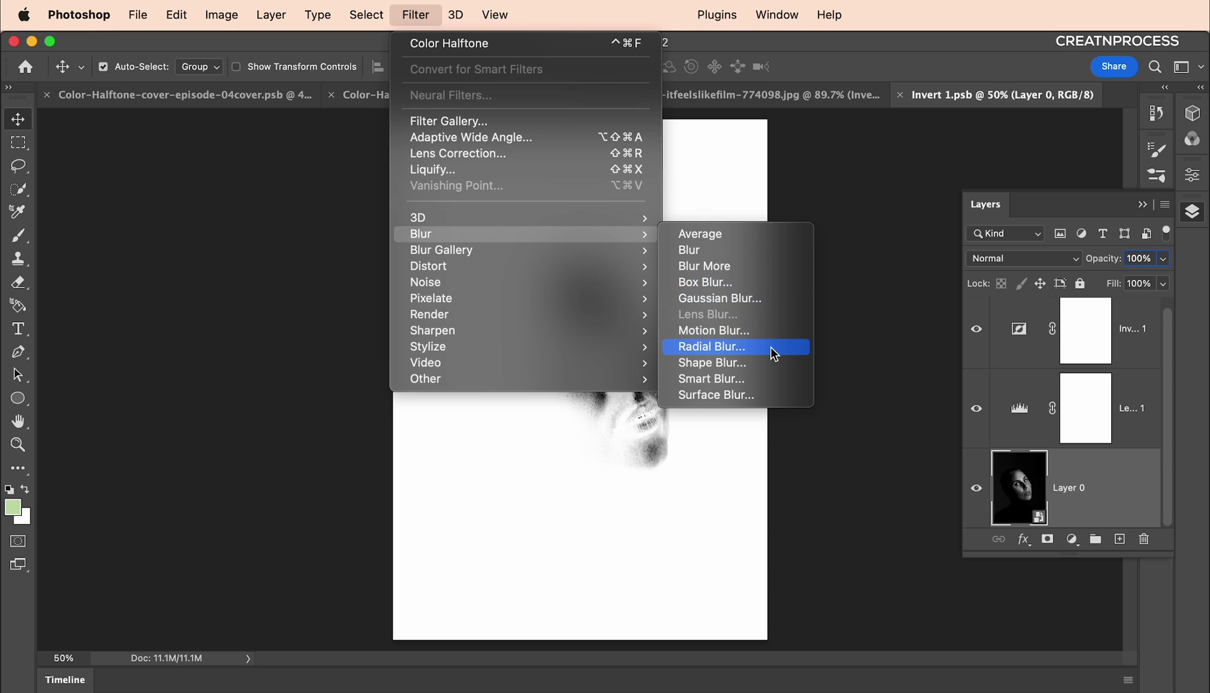
click(760, 331)
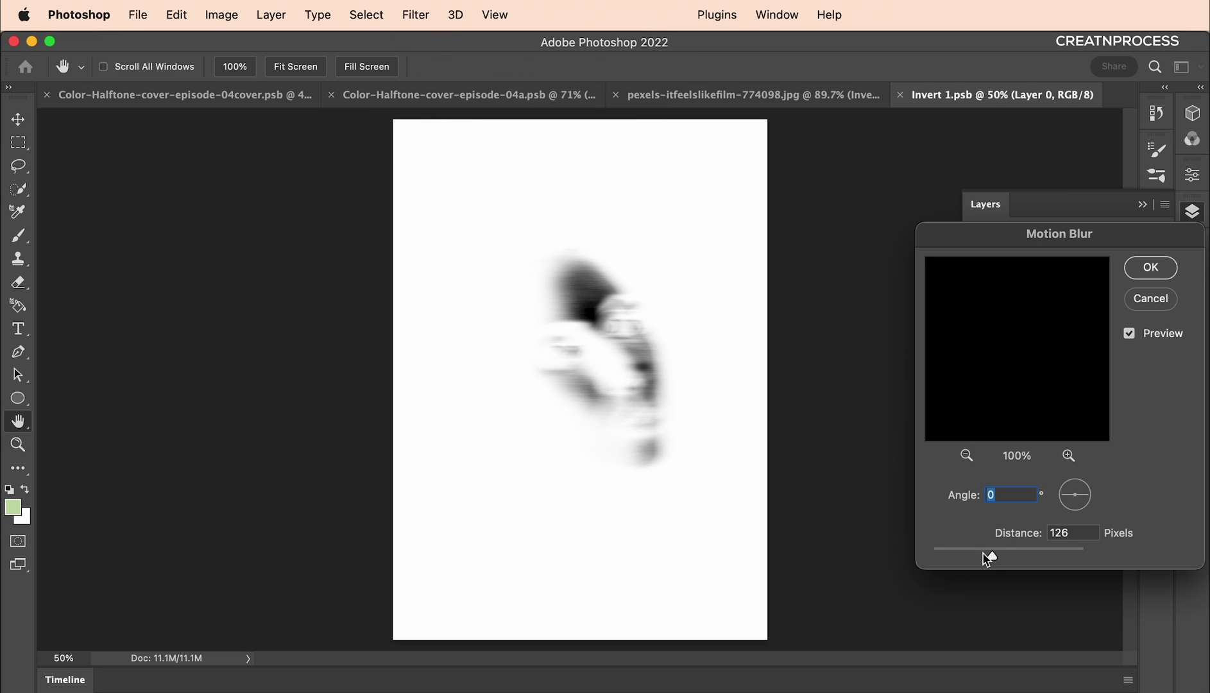
mouse_move(992, 555)
mouse_down()
mouse_move(978, 556)
mouse_move(991, 555)
mouse_up()
click(1160, 270)
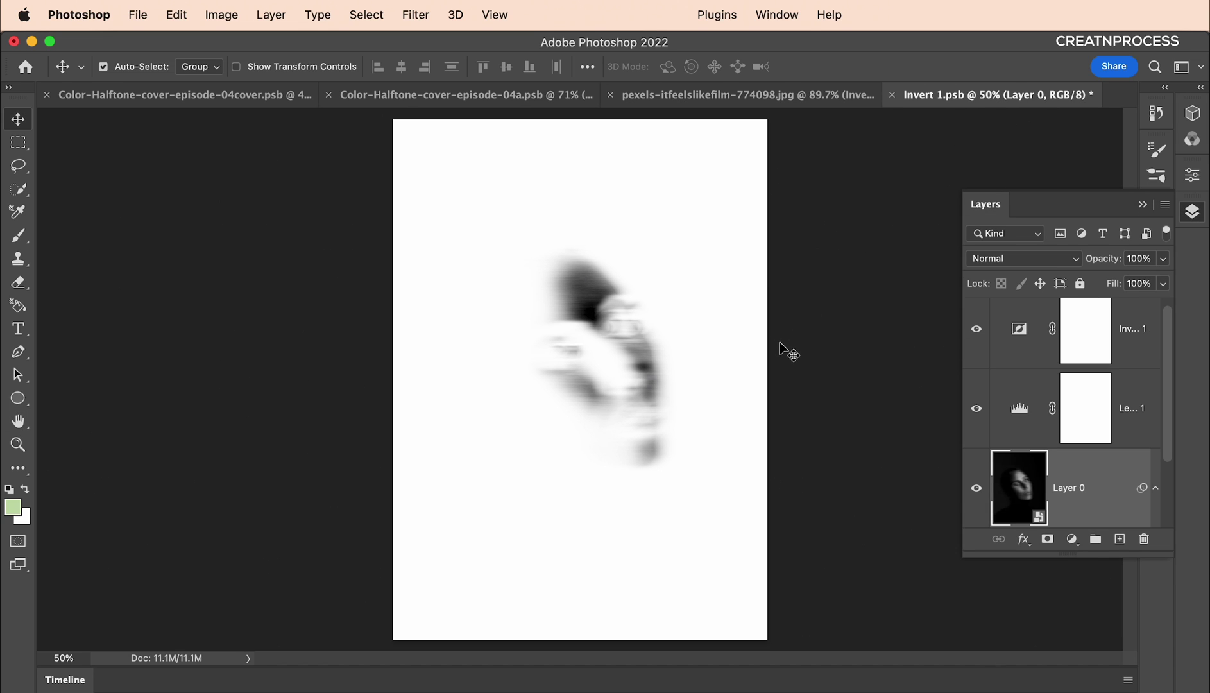
key(super+s)
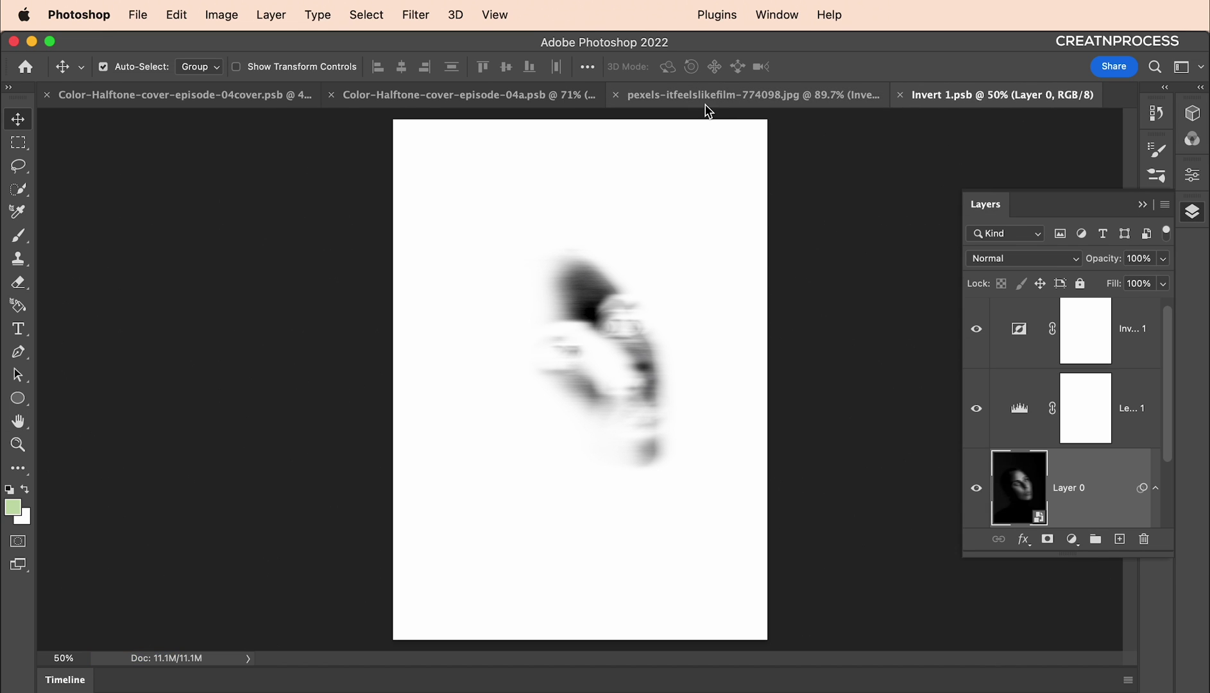
click(703, 96)
- Fit the image on screen and toggle Invert 1 and its smart filters to compare
scroll(648, 423, down, 3)
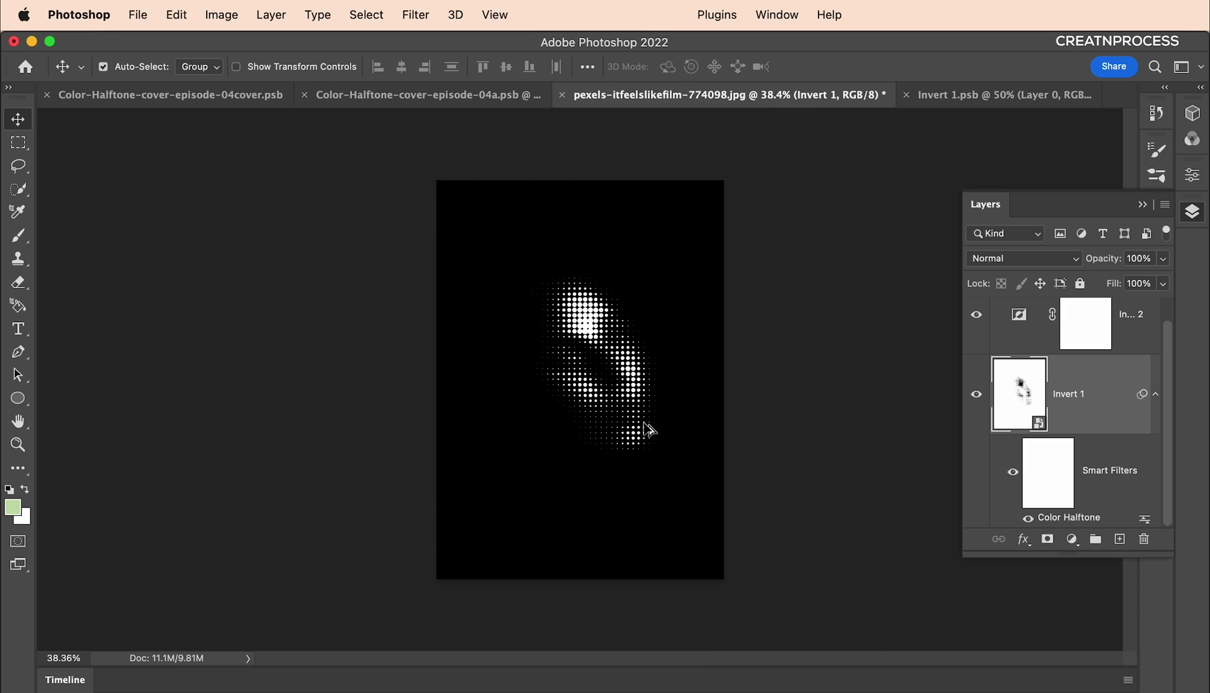
key(super+0)
scroll(640, 411, up, 2)
scroll(721, 417, left, 1)
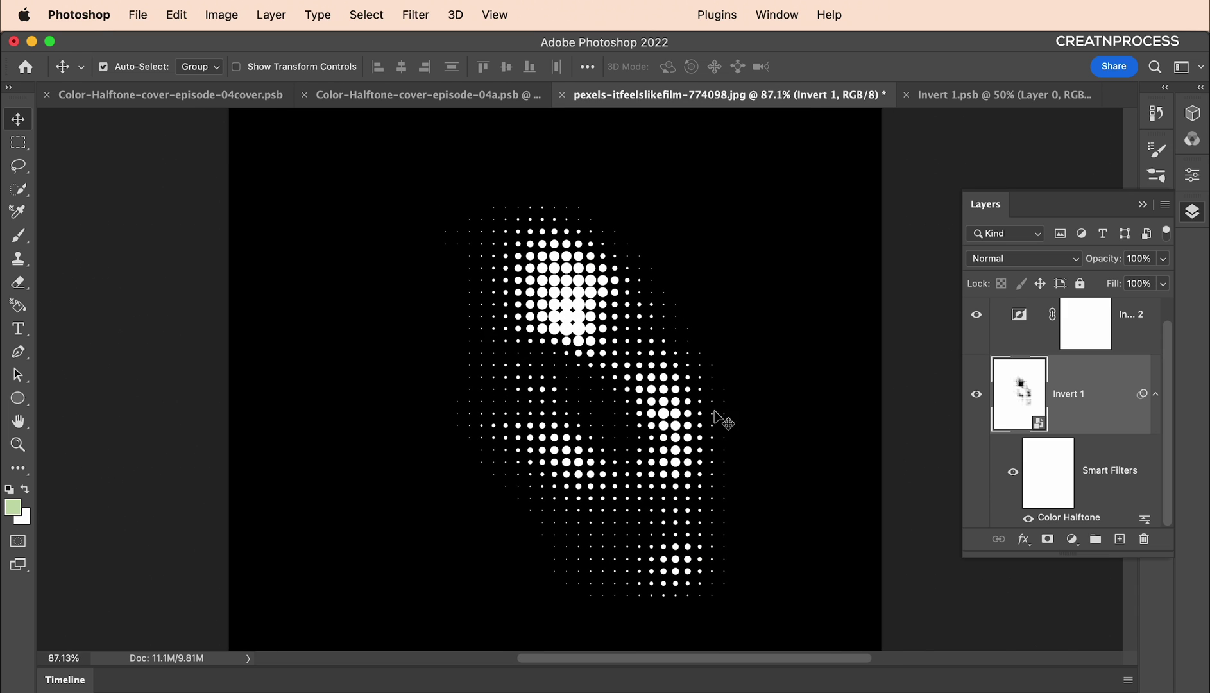
click(976, 394)
click(976, 395)
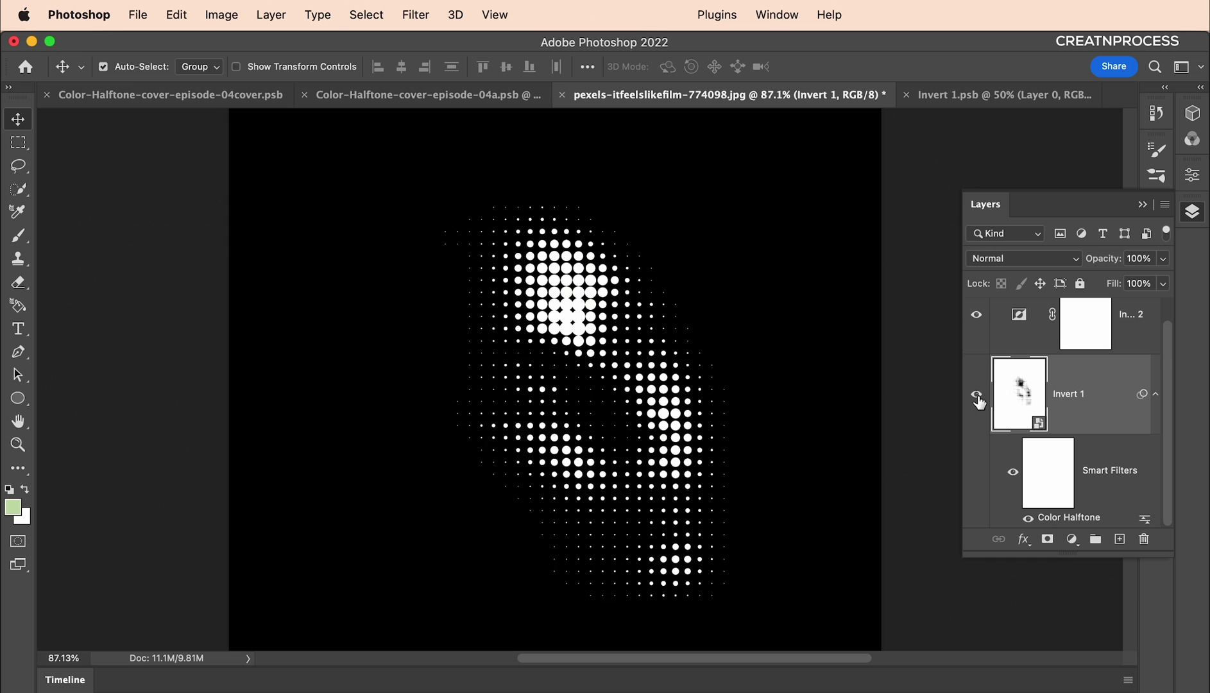
click(1014, 473)
click(1014, 472)
scroll(567, 342, down, 3)
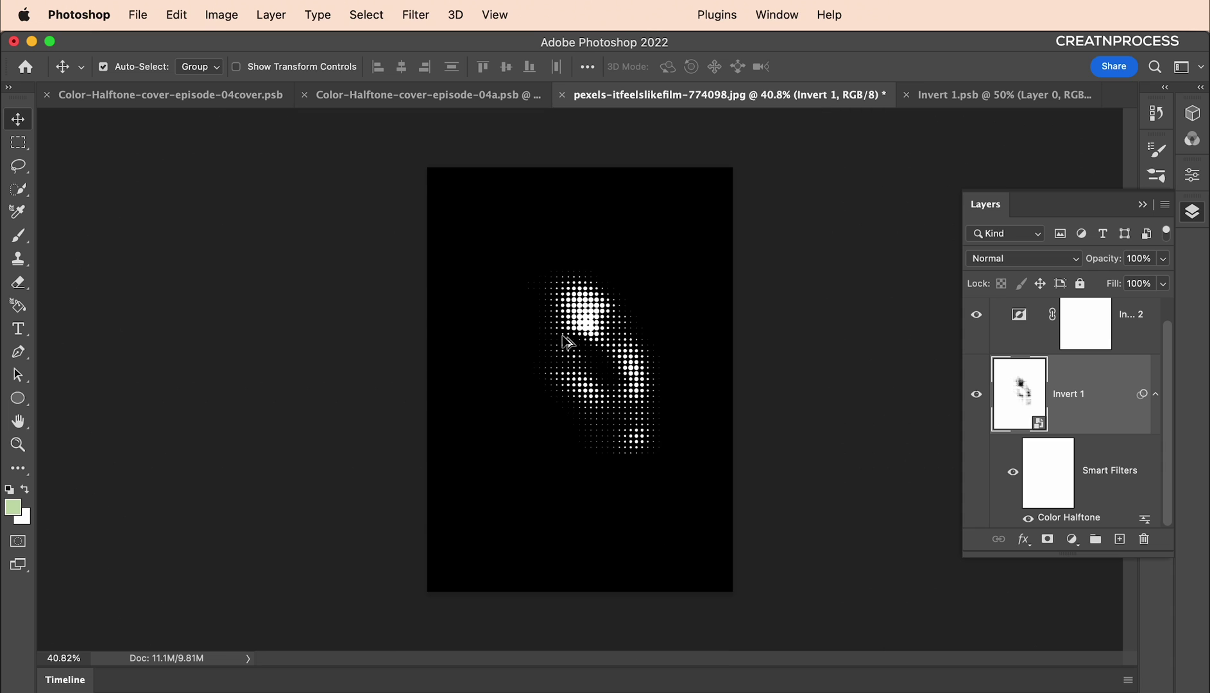
scroll(568, 341, up, 1)
scroll(567, 342, up, 2)
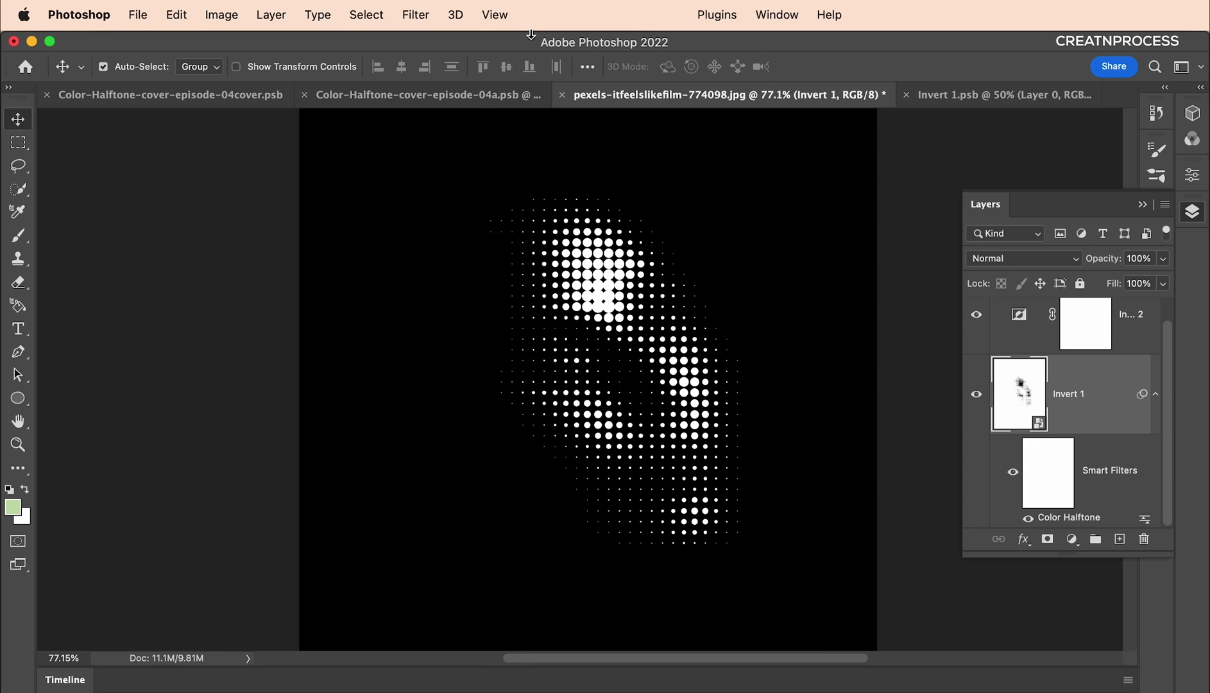
- Add a 2.9-pixel Gaussian Blur smart filter to the Invert 1 layer
click(415, 14)
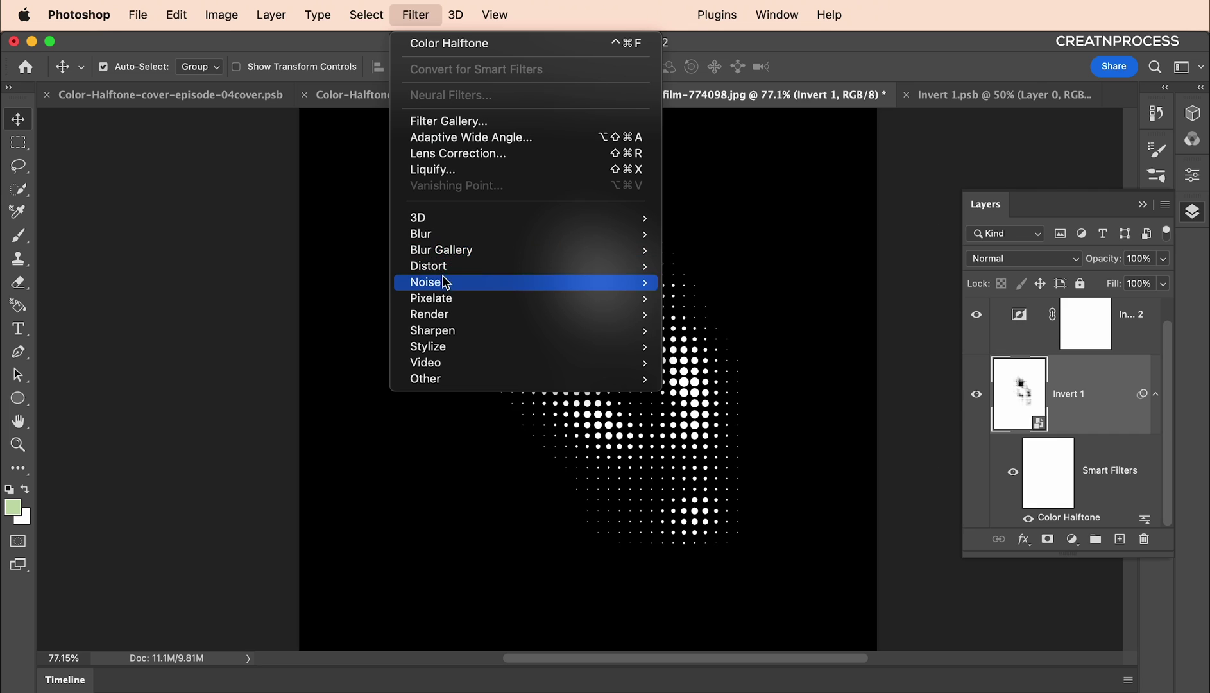
mouse_move(464, 239)
click(717, 299)
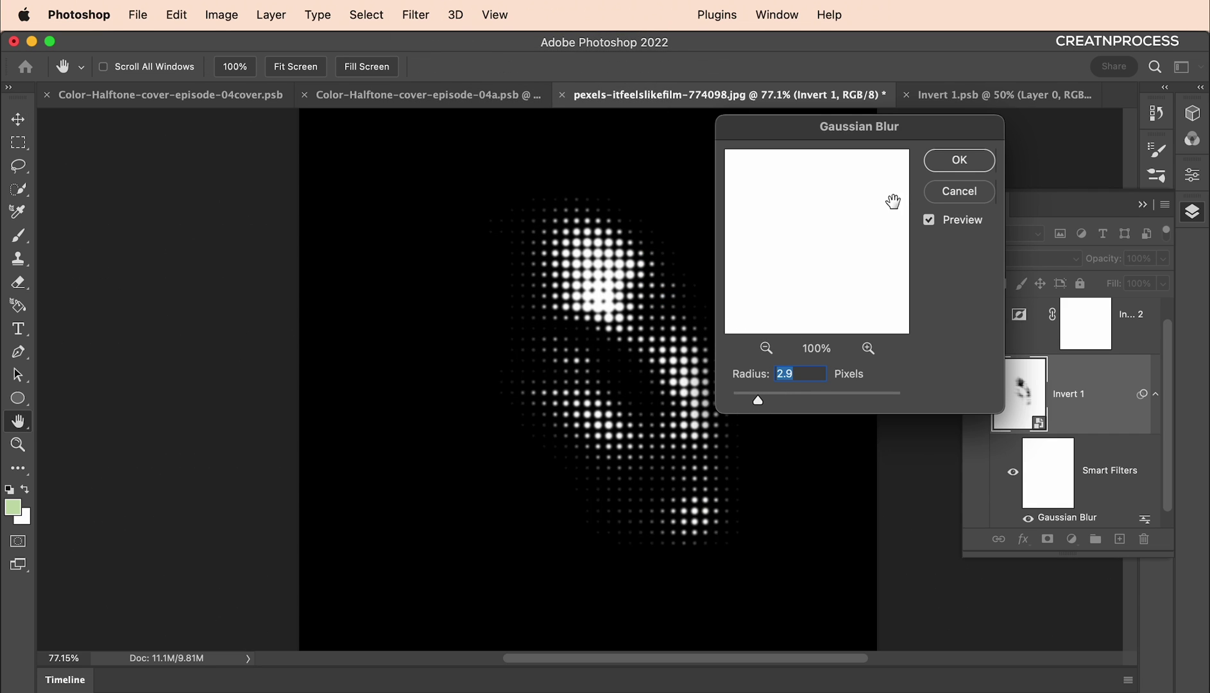
click(959, 160)
click(1073, 533)
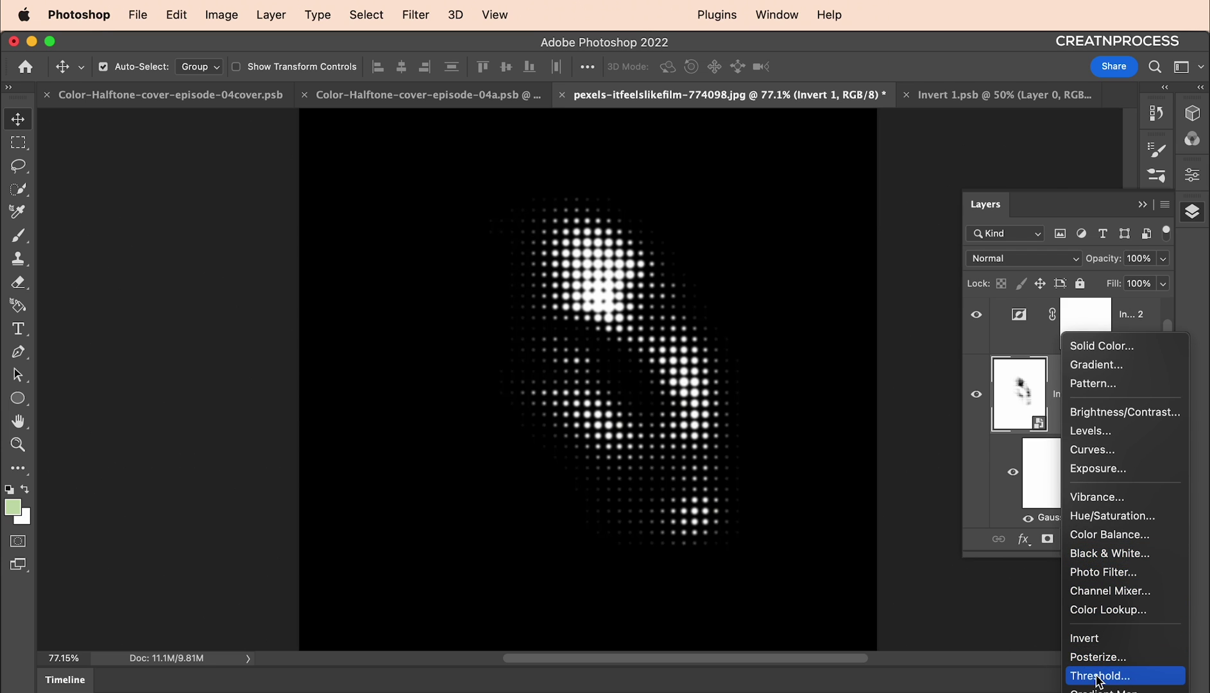
- Add a Threshold adjustment layer and lower the Gaussian Blur radius to 0.9
click(1098, 676)
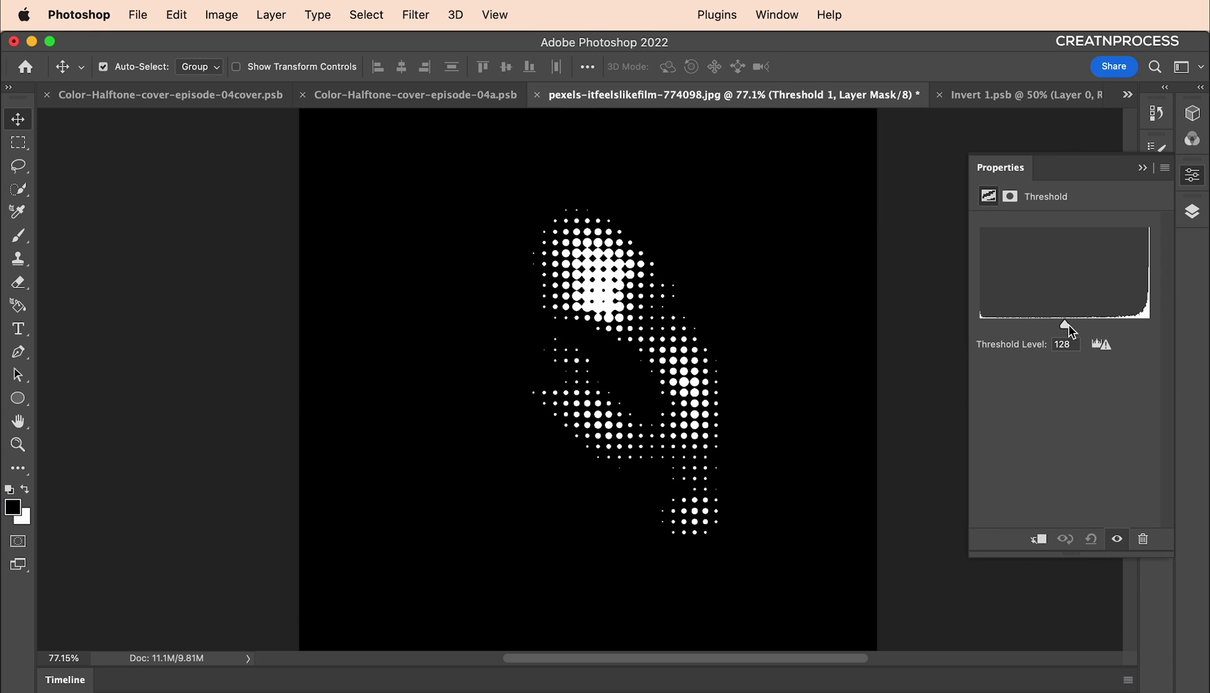
drag(1068, 324, 1117, 324)
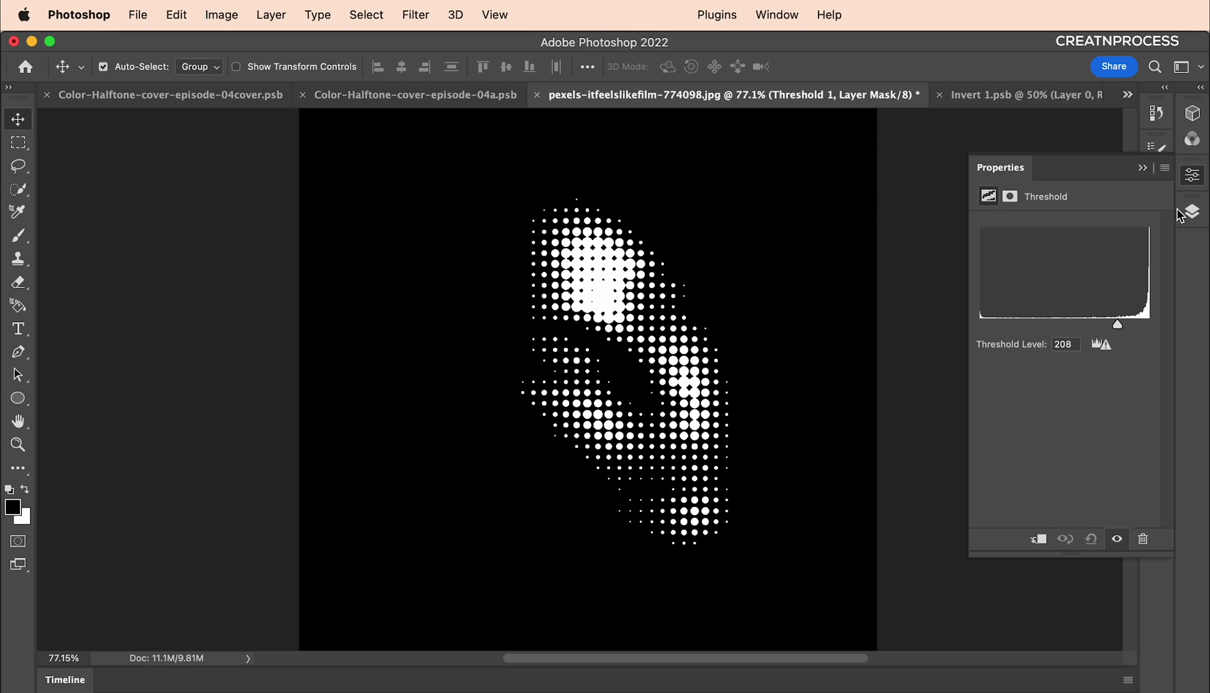
click(1191, 212)
scroll(1084, 486, down, 3)
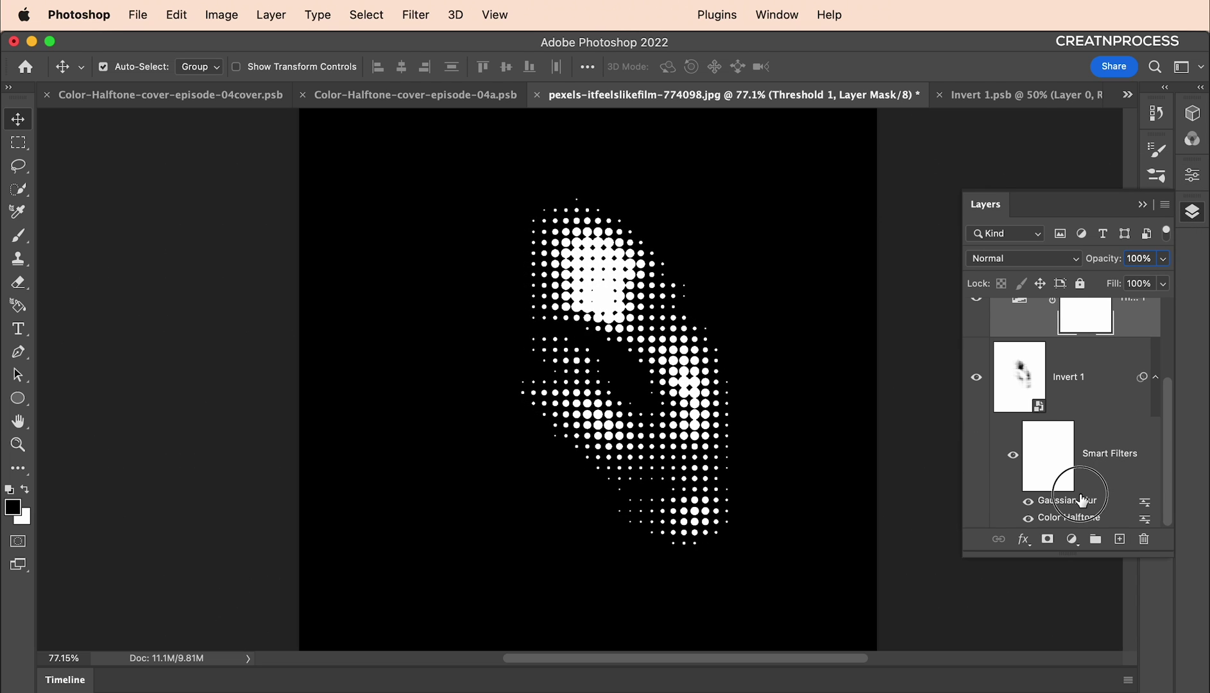
double_click(1066, 500)
mouse_move(747, 399)
mouse_down()
mouse_move(784, 401)
mouse_move(739, 394)
mouse_up()
key(Return)
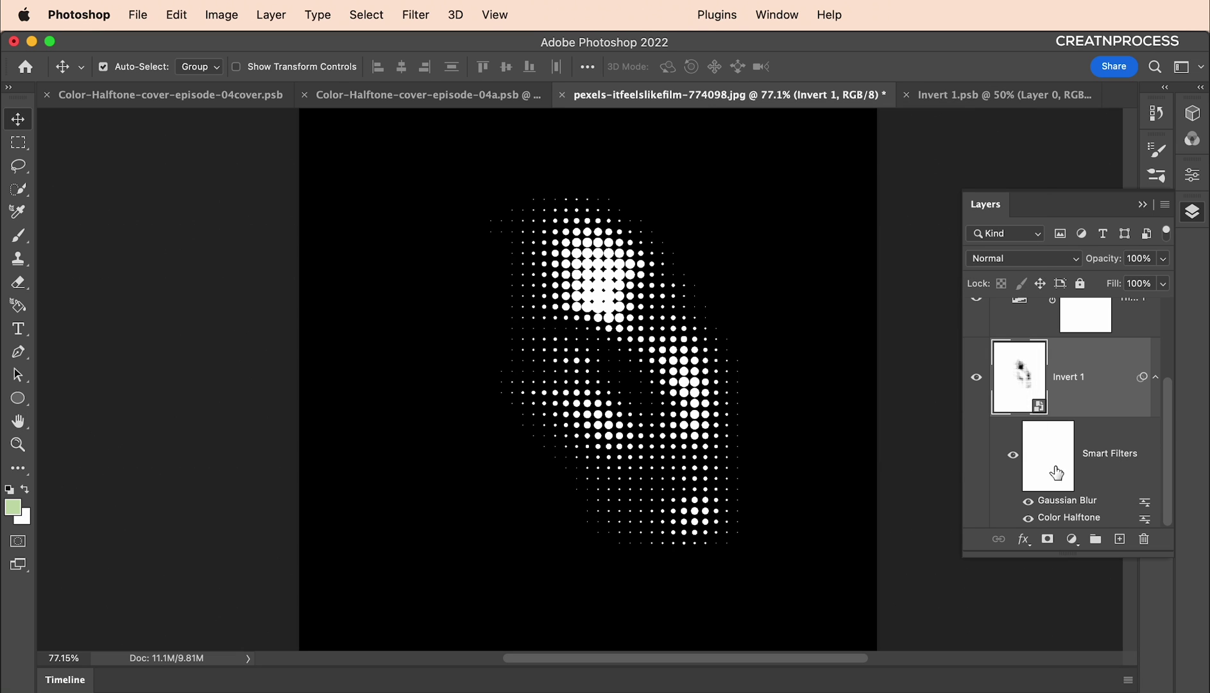
- Raise the threshold level further and delete the Gaussian Blur smart filter
scroll(1078, 442, up, 3)
double_click(1025, 422)
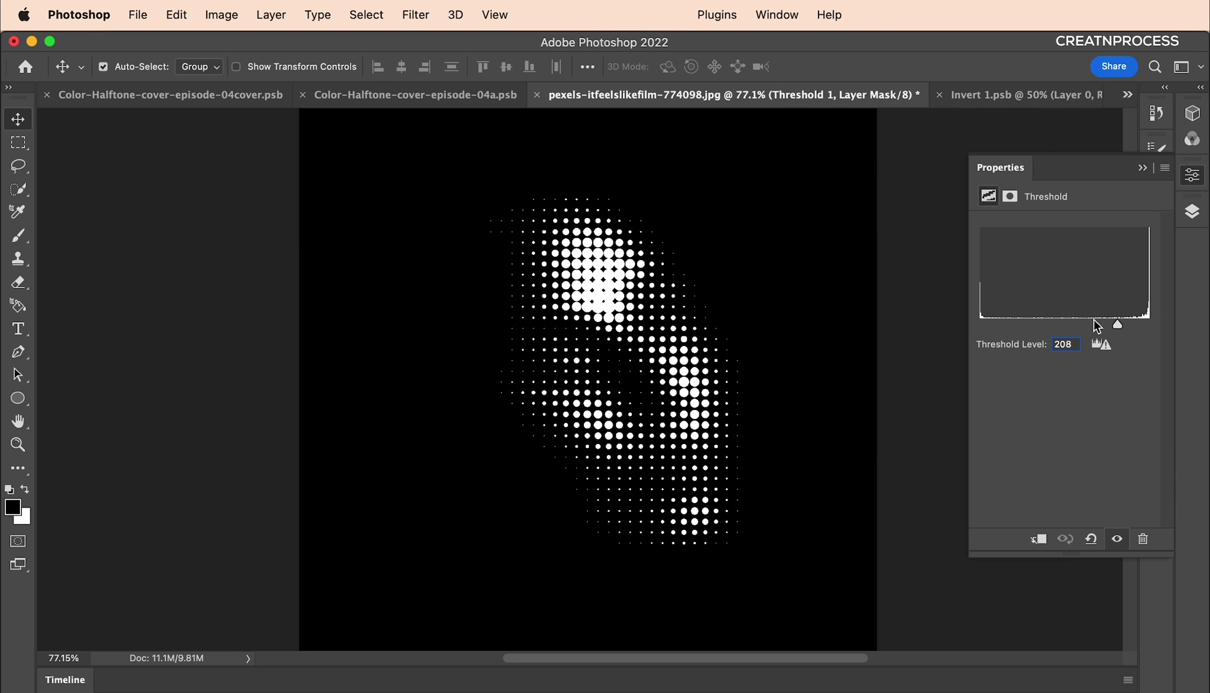
mouse_move(1116, 324)
mouse_down()
mouse_move(1016, 321)
mouse_move(1150, 327)
mouse_move(1130, 331)
mouse_up()
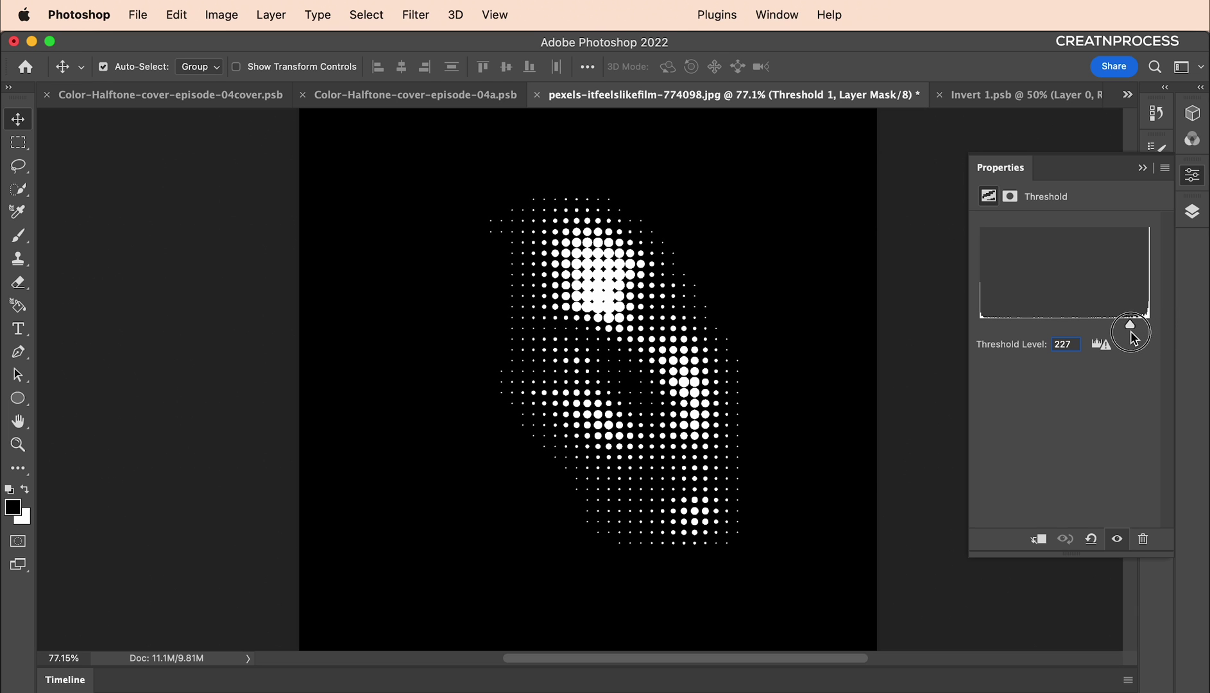
click(1192, 174)
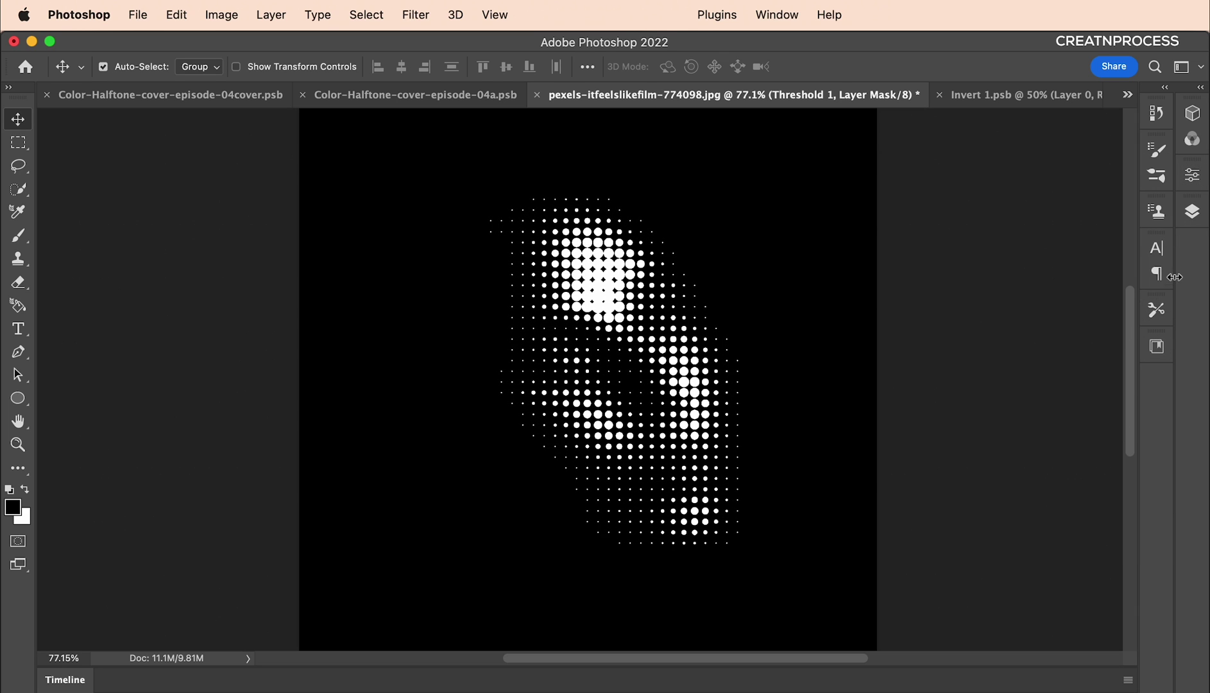
click(1192, 211)
scroll(1026, 487, down, 3)
drag(1070, 499, 1144, 539)
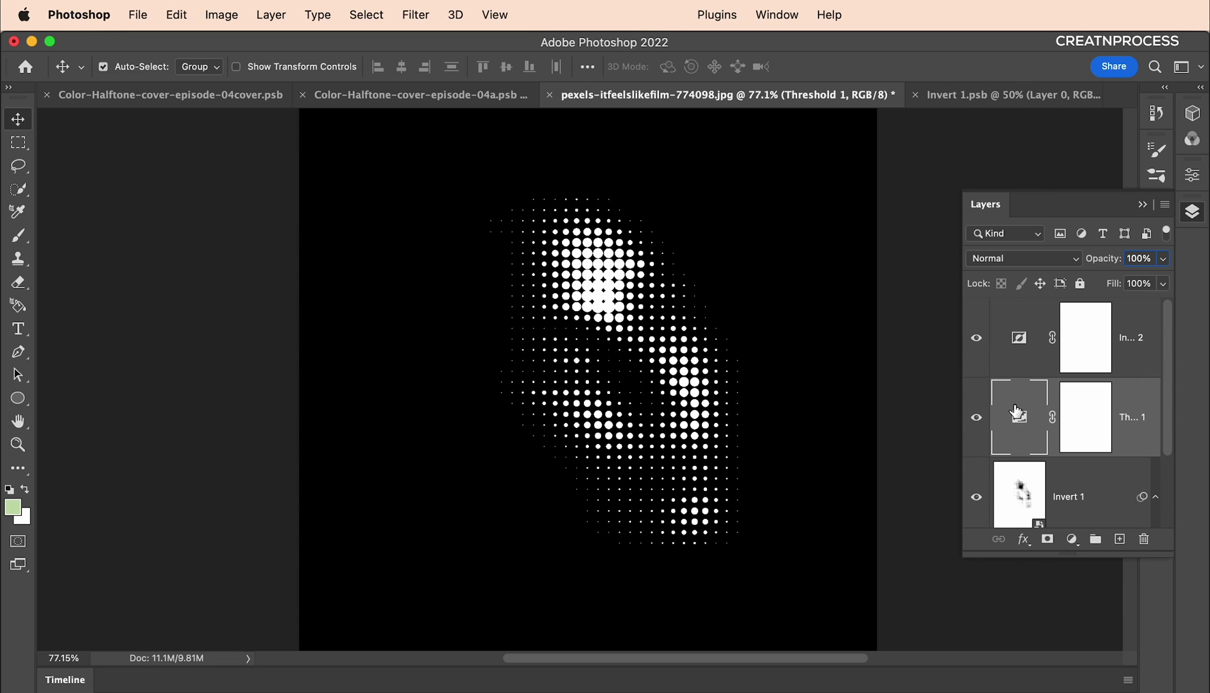
- Set the Threshold 1 level to 233
double_click(1017, 413)
click(1073, 324)
drag(1072, 323, 1133, 323)
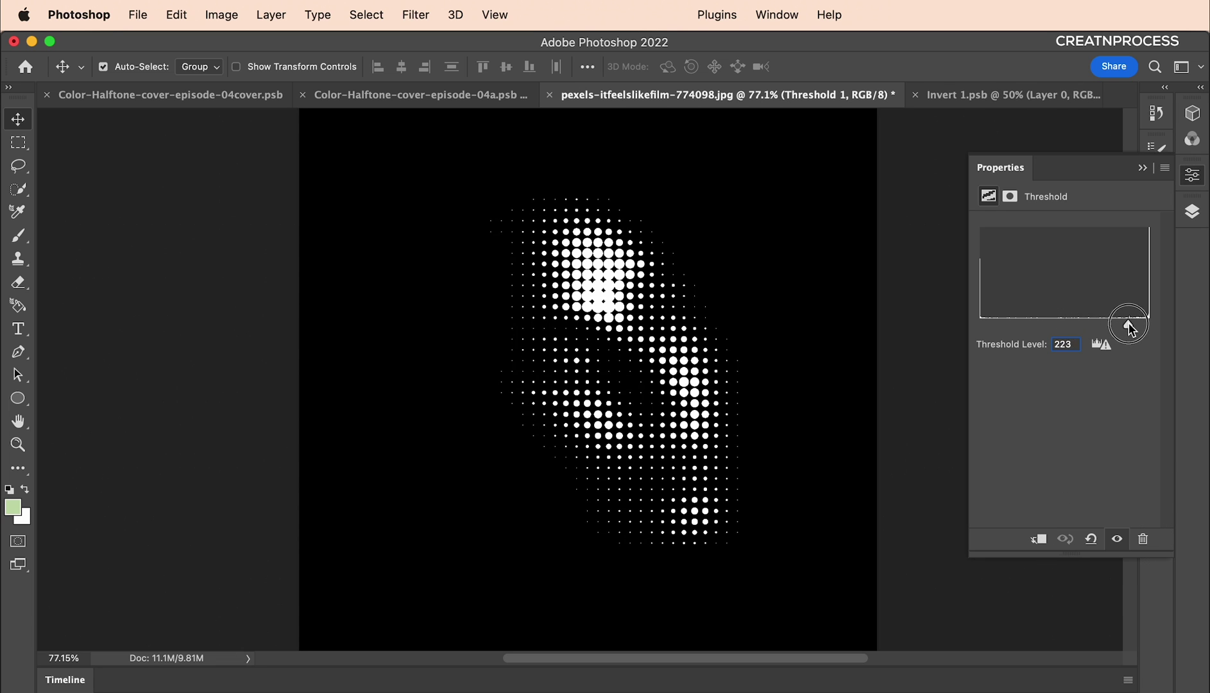
scroll(702, 453, down, 5)
scroll(684, 374, up, 2)
scroll(661, 374, up, 4)
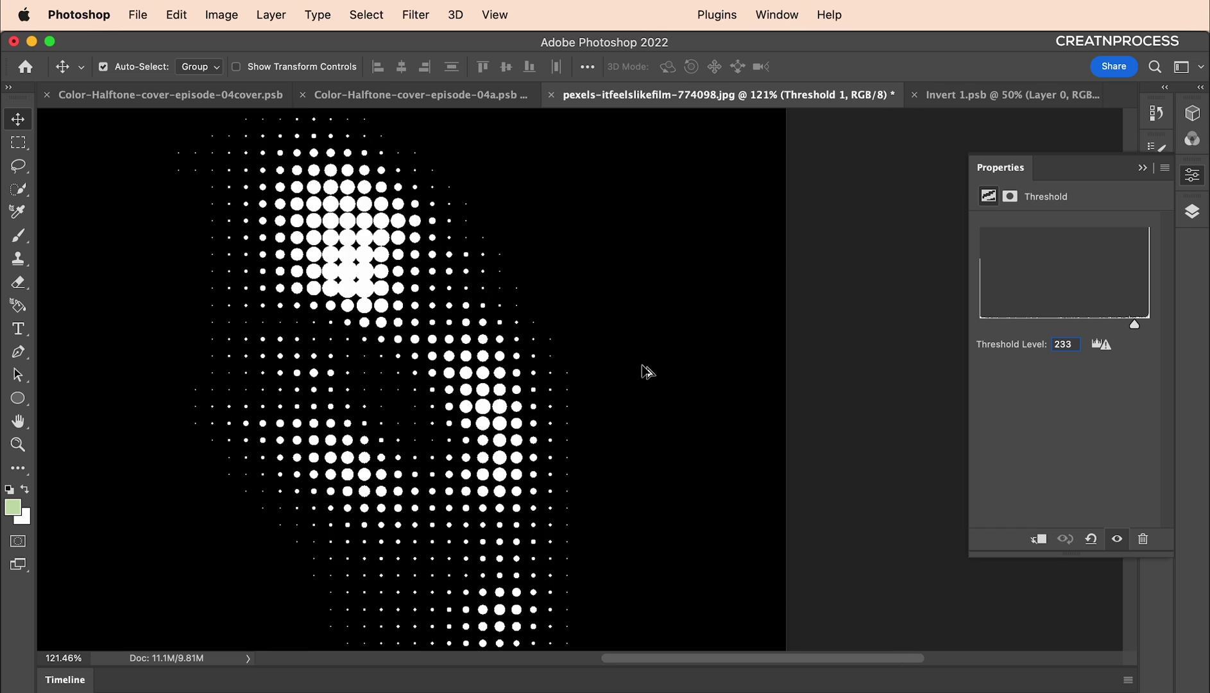
scroll(500, 372, down, 5)
scroll(591, 339, up, 1)
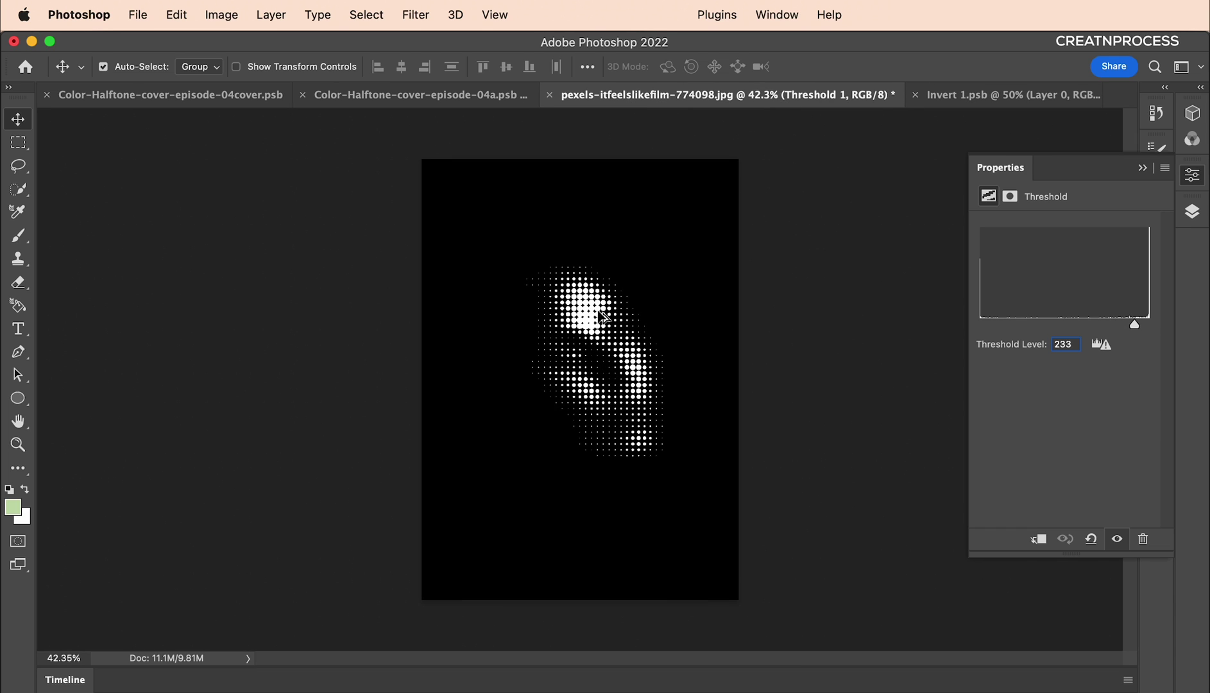
- Drag the caption text layers from the episode-04a poster into the pexels photo
click(491, 93)
scroll(617, 349, up, 1)
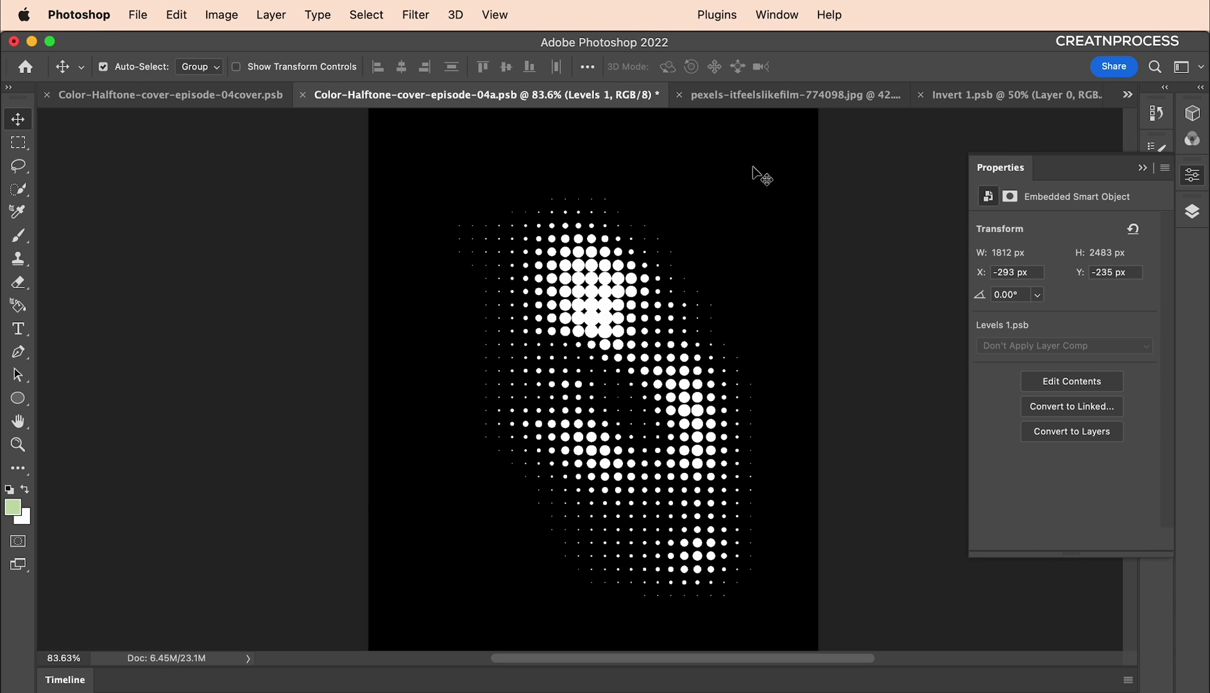
click(810, 95)
scroll(691, 321, up, 4)
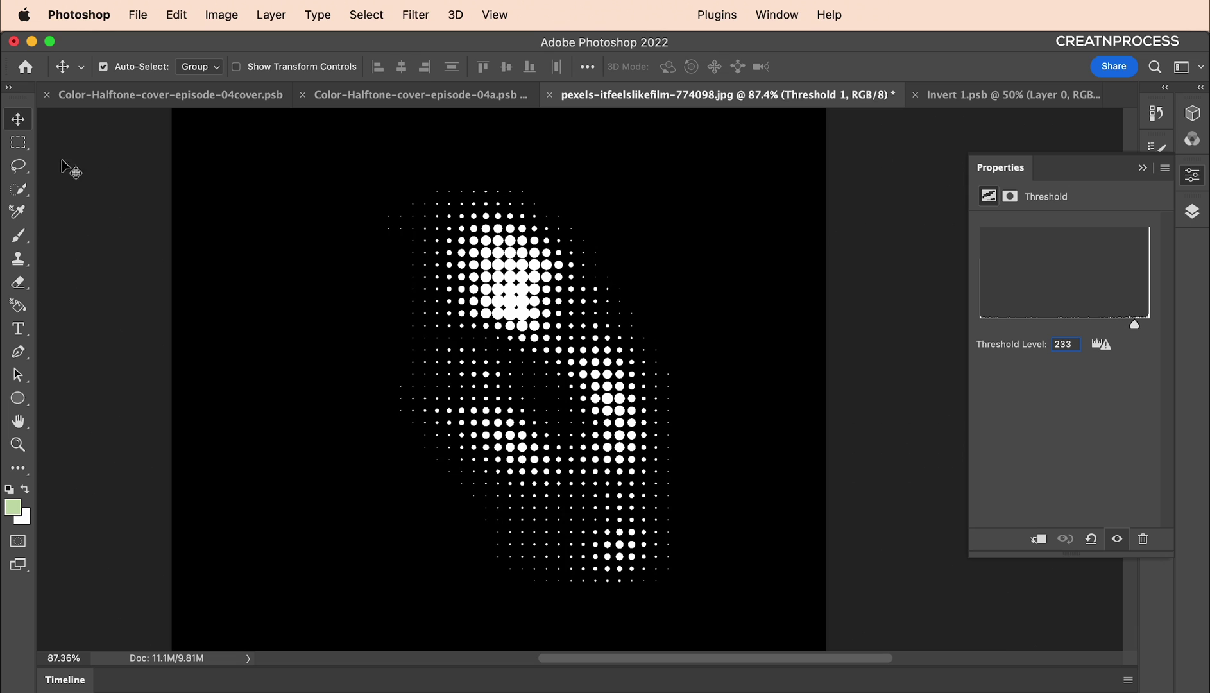
scroll(351, 317, down, 4)
scroll(507, 222, up, 1)
click(453, 99)
scroll(468, 274, down, 3)
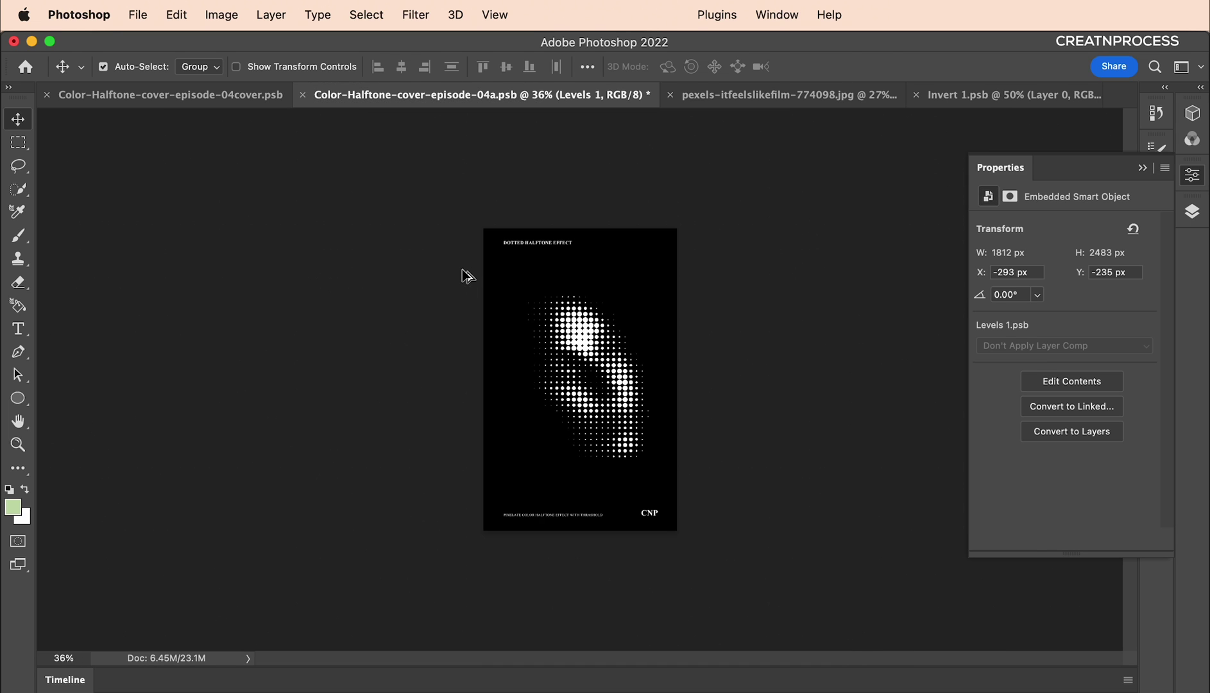
drag(529, 252, 576, 278)
- Crop the poster by trimming its left, top and bottom edges around the halftone face and captions
key(super+0)
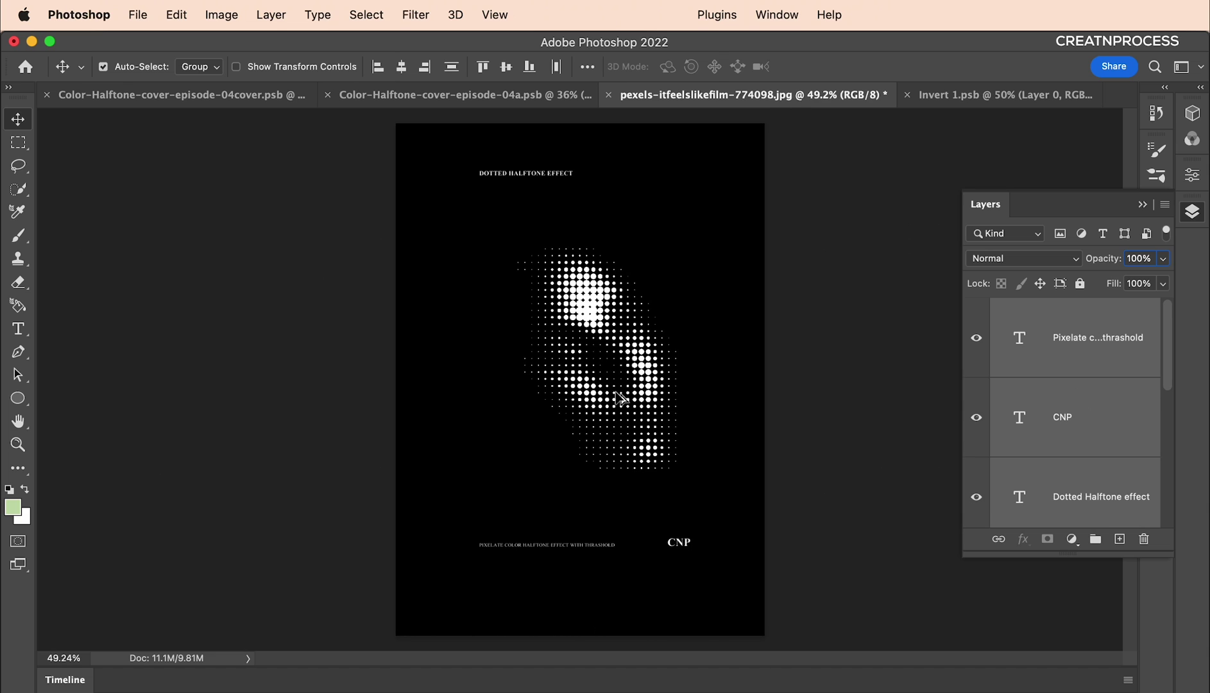
key(c)
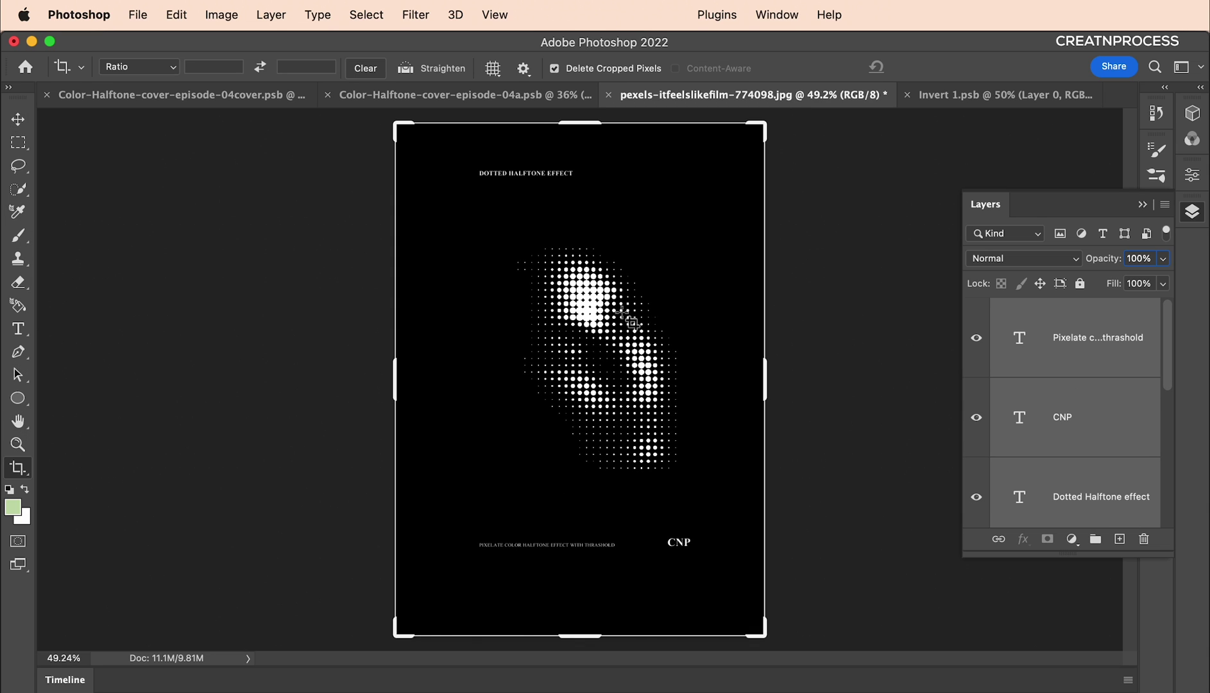
drag(397, 379, 419, 391)
drag(580, 126, 580, 146)
drag(580, 629, 592, 611)
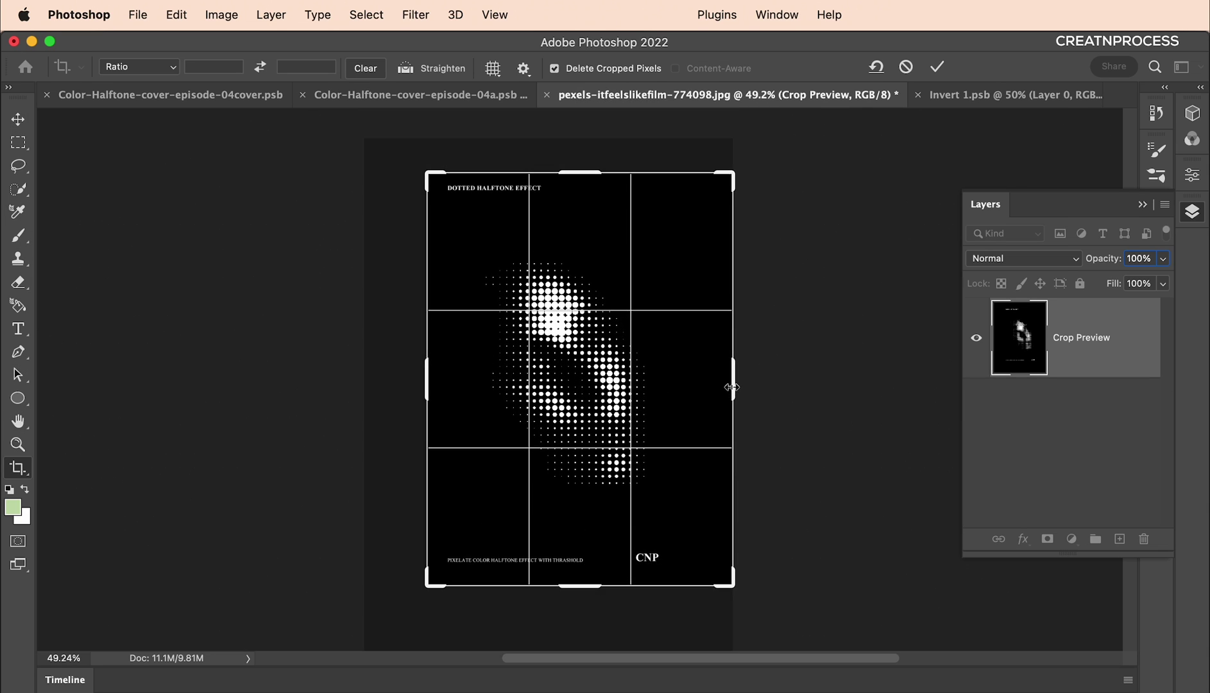
key(Return)
key(super+0)
scroll(636, 418, down, 5)
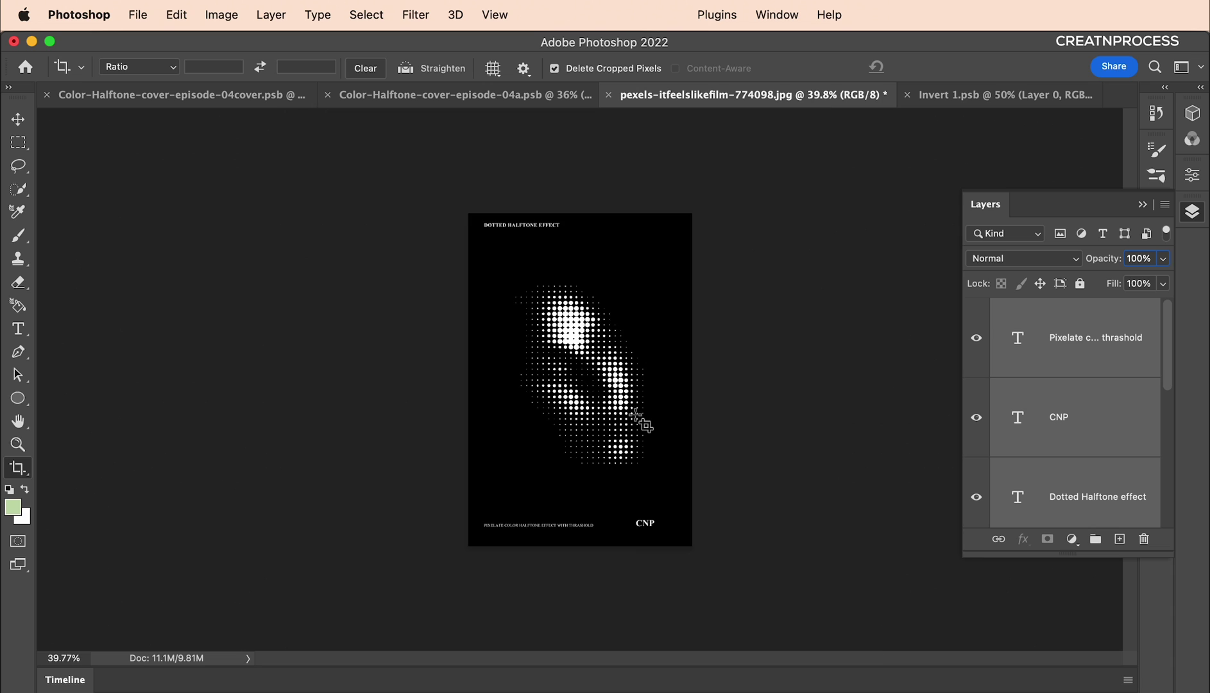
scroll(640, 420, up, 8)
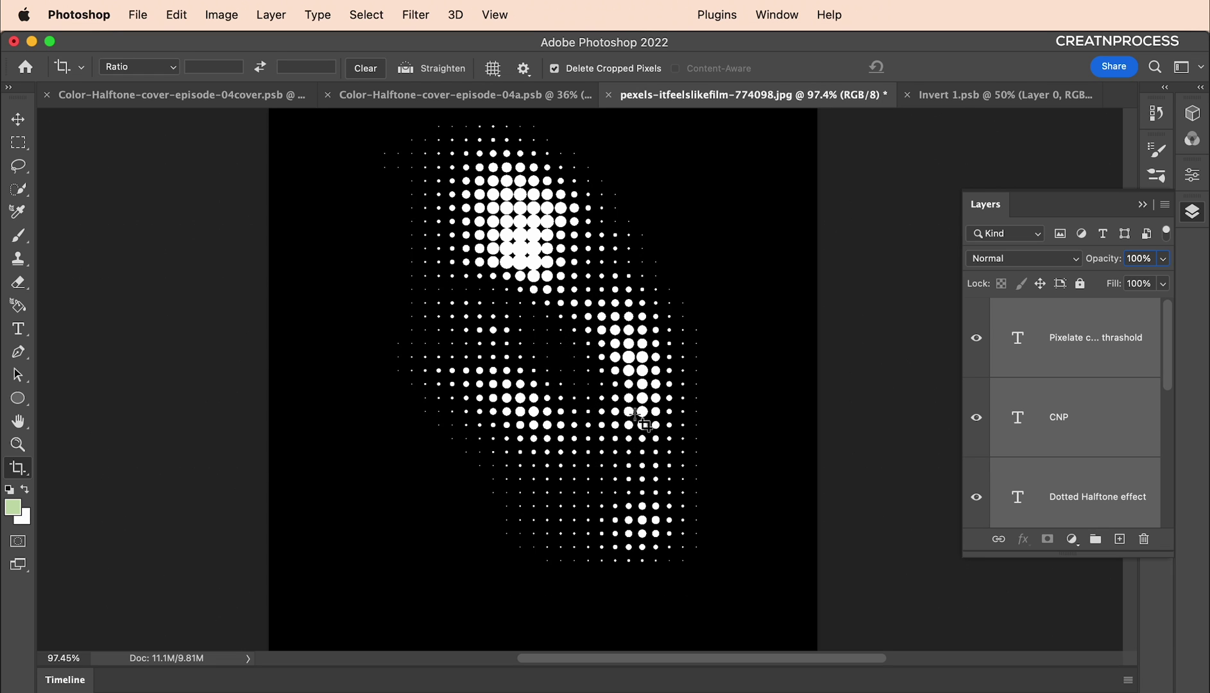
scroll(641, 421, down, 3)
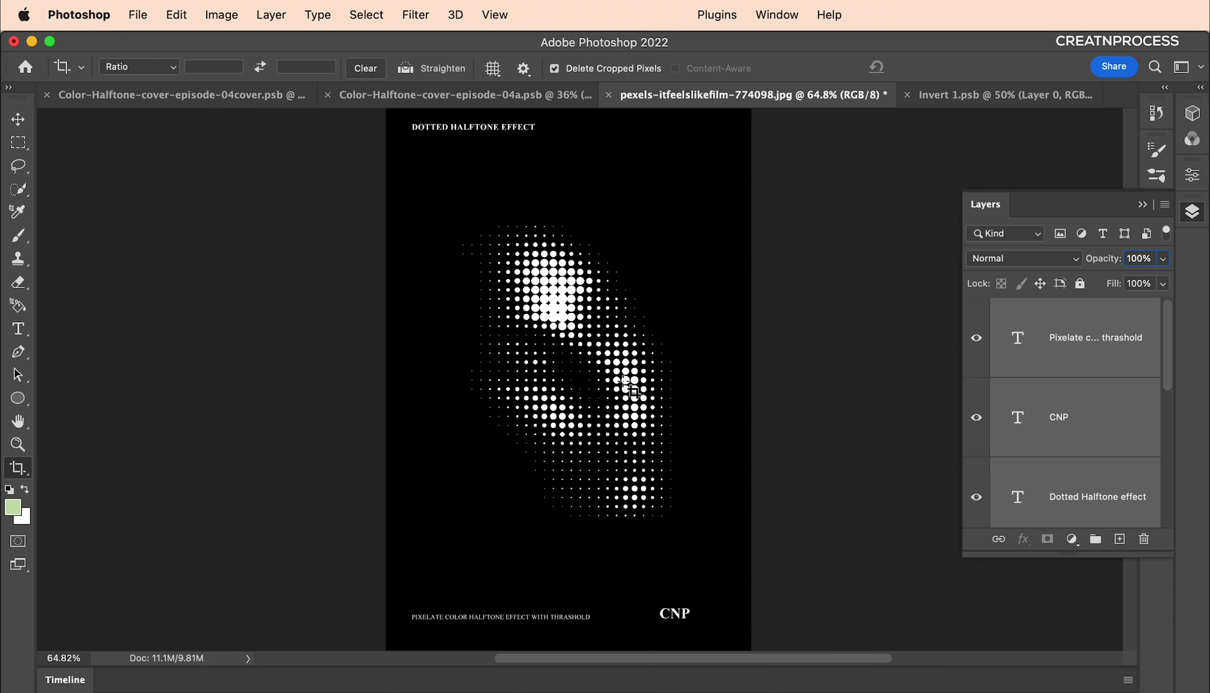